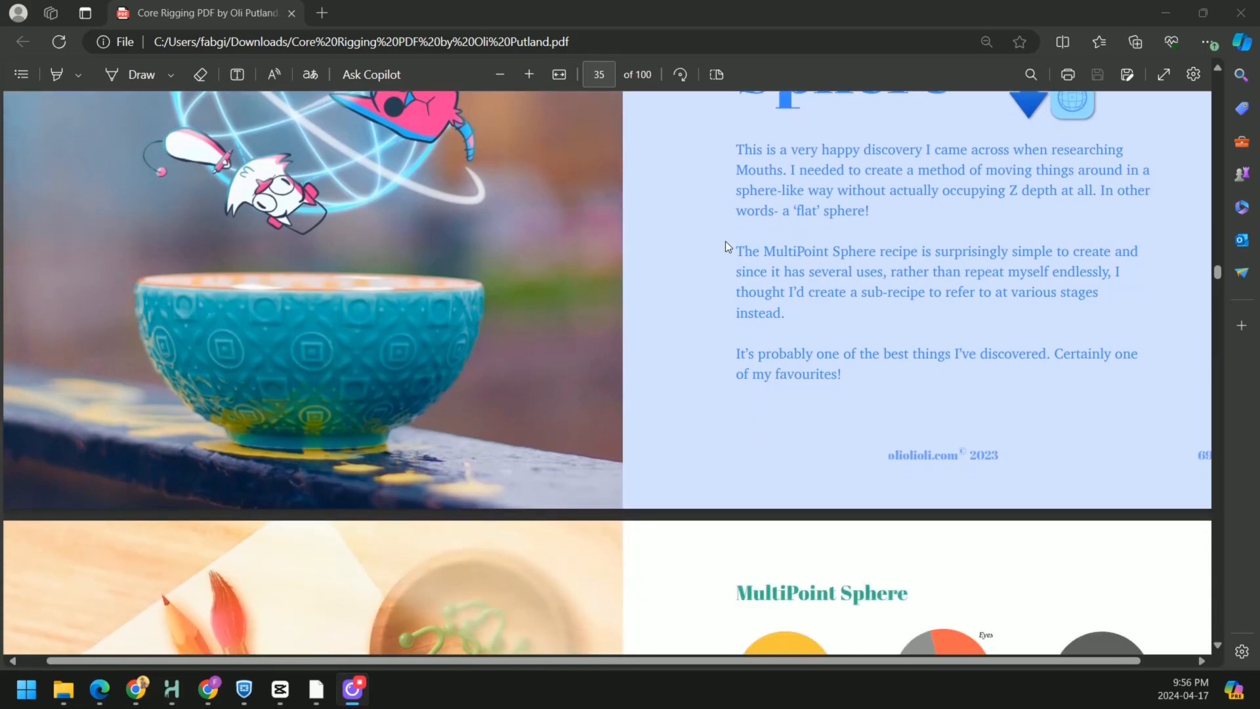
Skim the Core Rigging PDF from the MultiPoint Sphere introduction down to its Method page
scroll(725, 246, "down", 2)
scroll(726, 246, "down", 8)
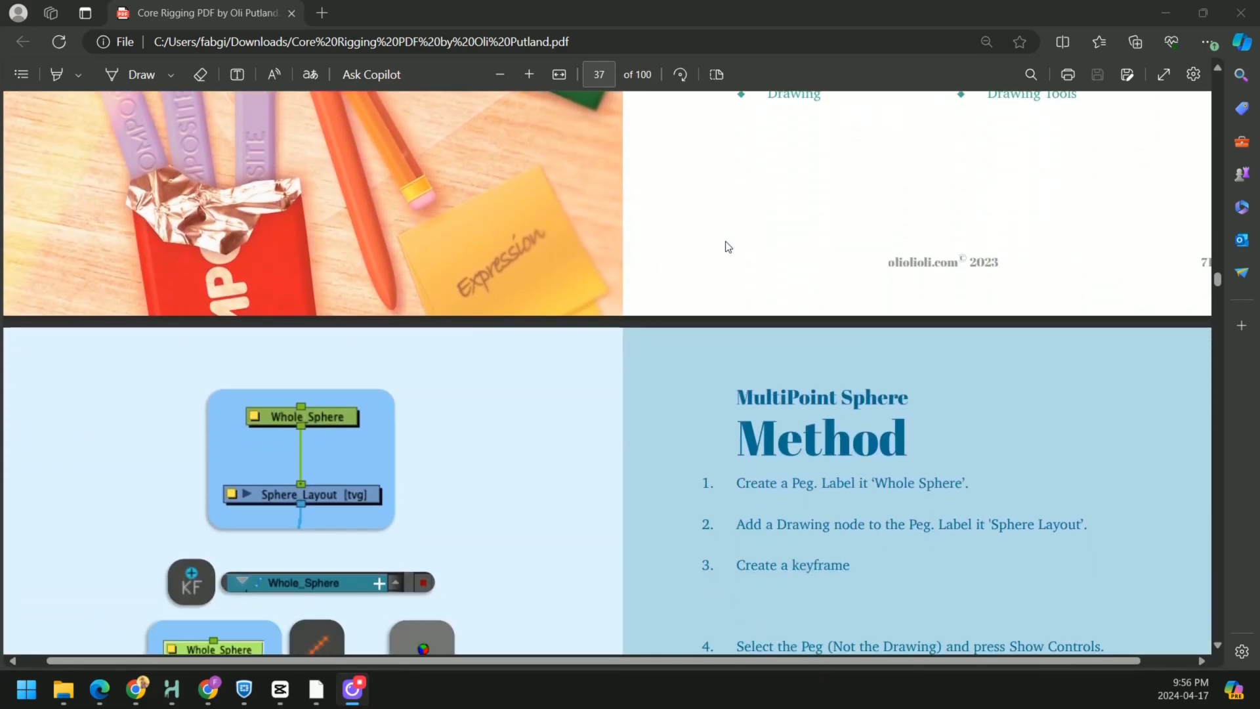
scroll(718, 337, "down", 1)
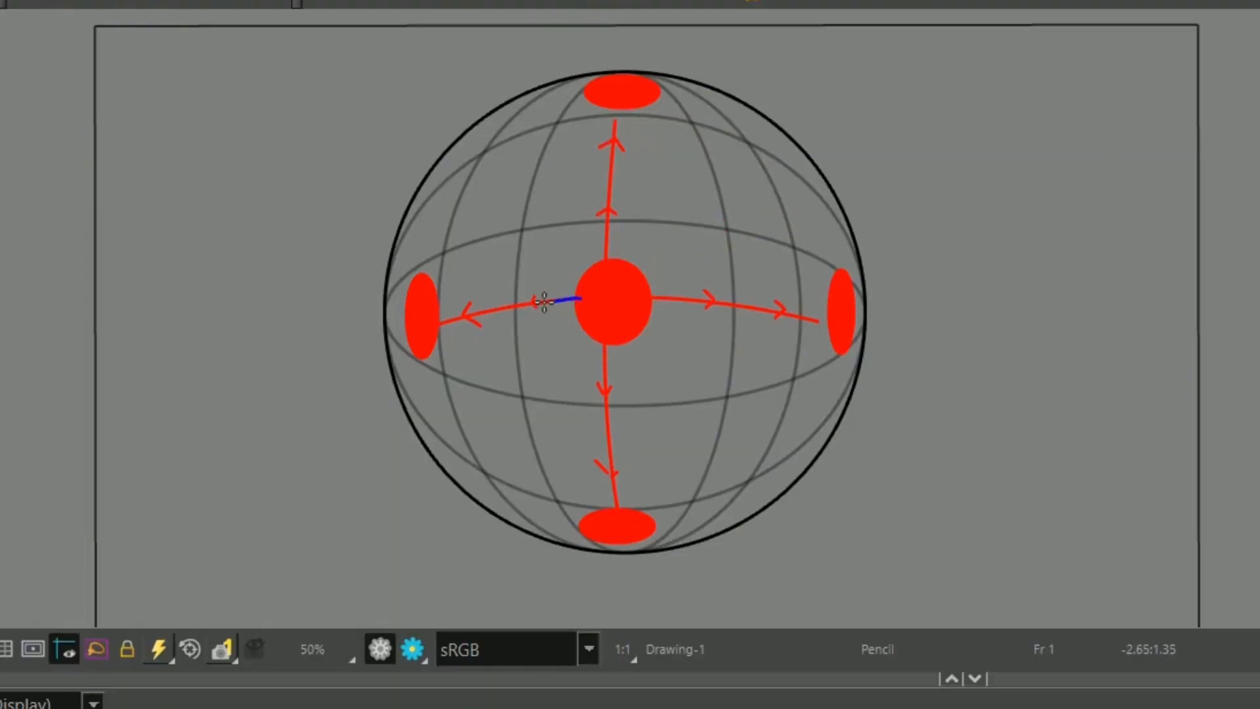
Trace blue arrows over the red paths from the central circle towards the ellipses at the sphere's edges
left_click_drag(434, 325, 453, 340)
mouse_move(630, 308)
left_mouse_down()
mouse_move(728, 305)
mouse_move(831, 330)
left_mouse_up()
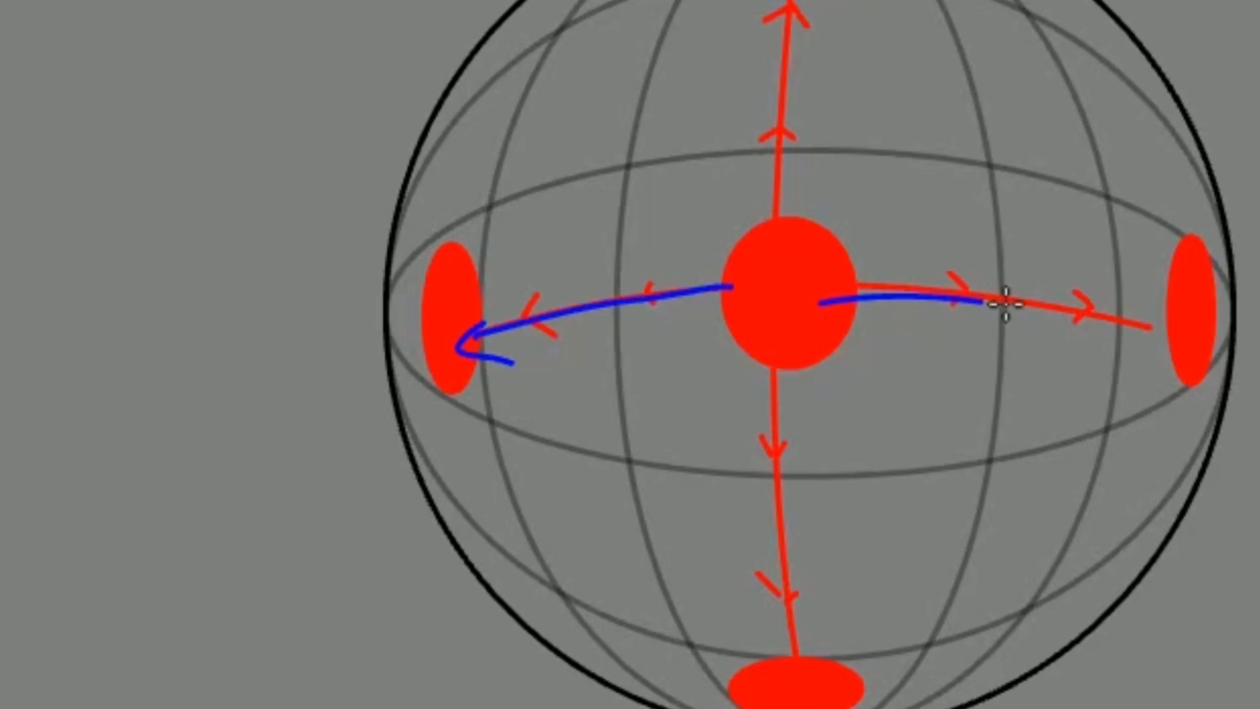
left_click_drag(1172, 341, 1136, 368)
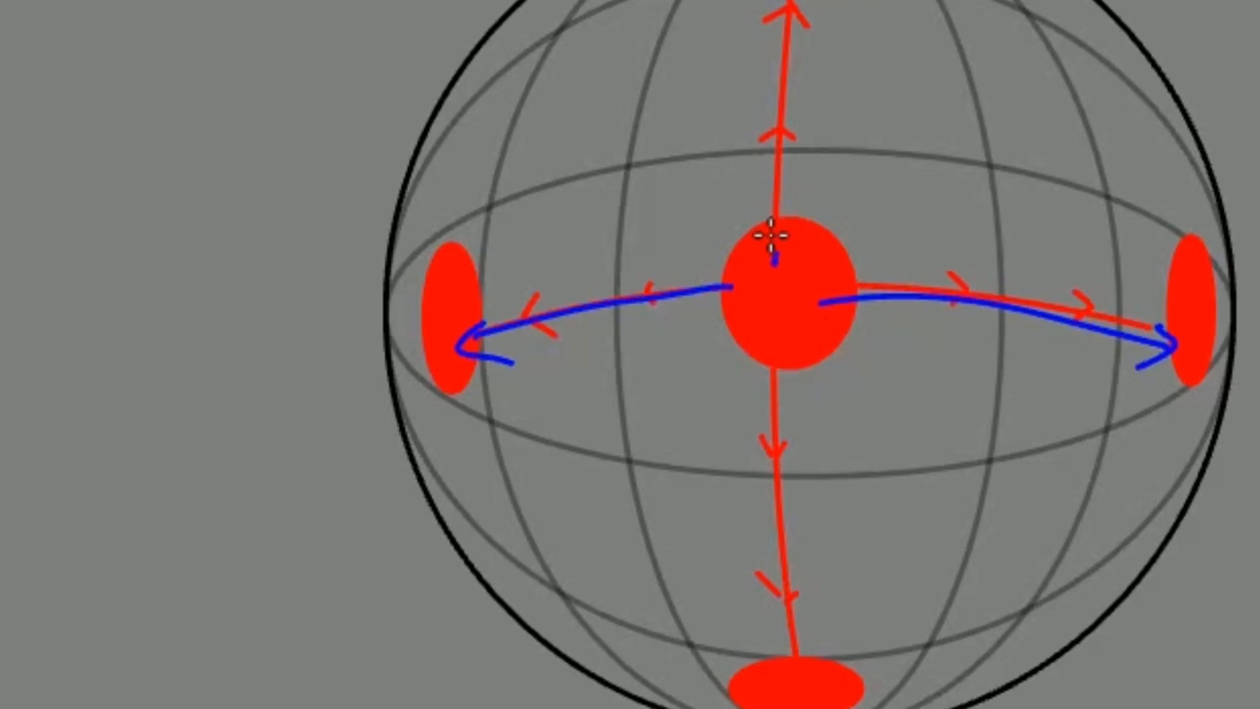
left_click_drag(774, 261, 784, 65)
left_click_drag(604, 338, 616, 506)
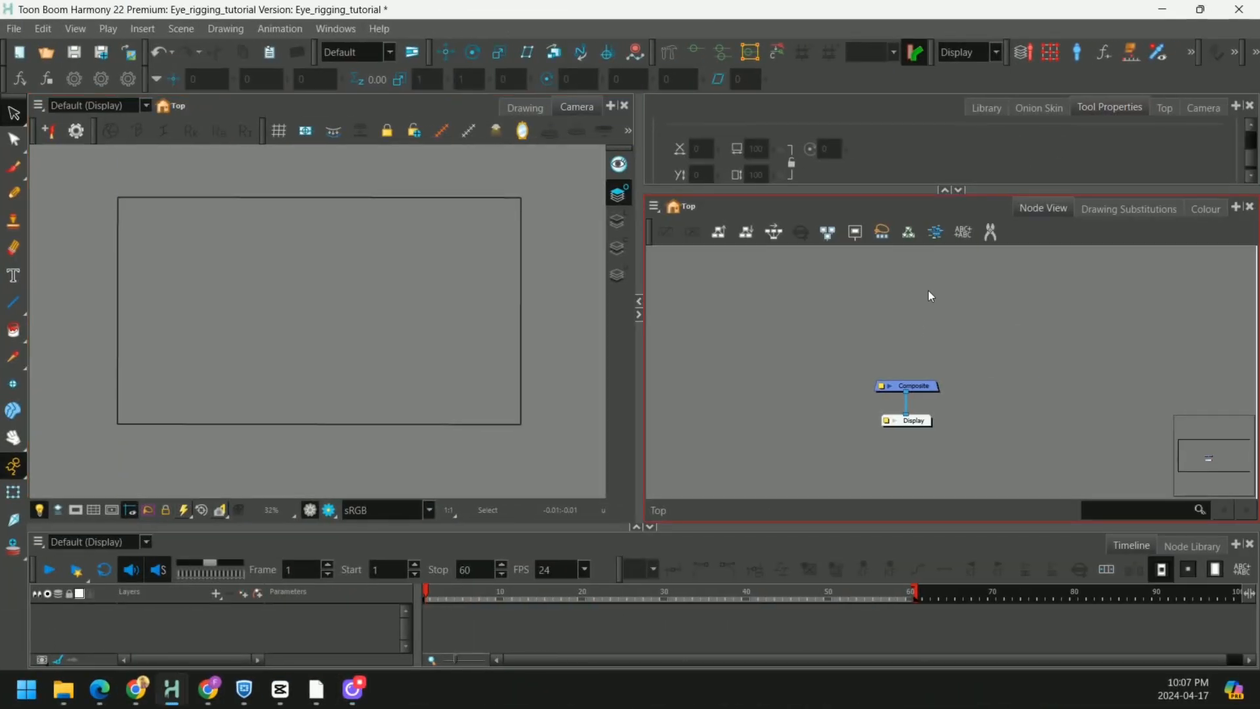
Add a vector drawing layer named SphereLayout to the scene
key("ctrl+r")
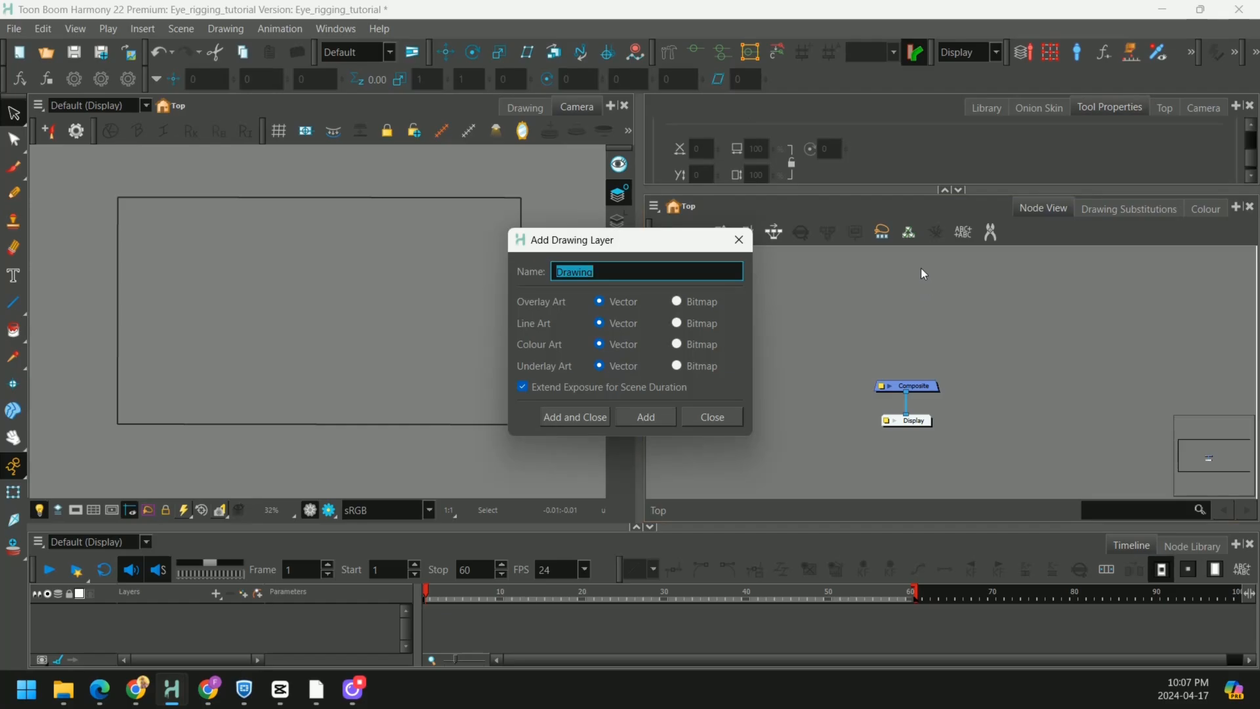
type("SphereLayo")
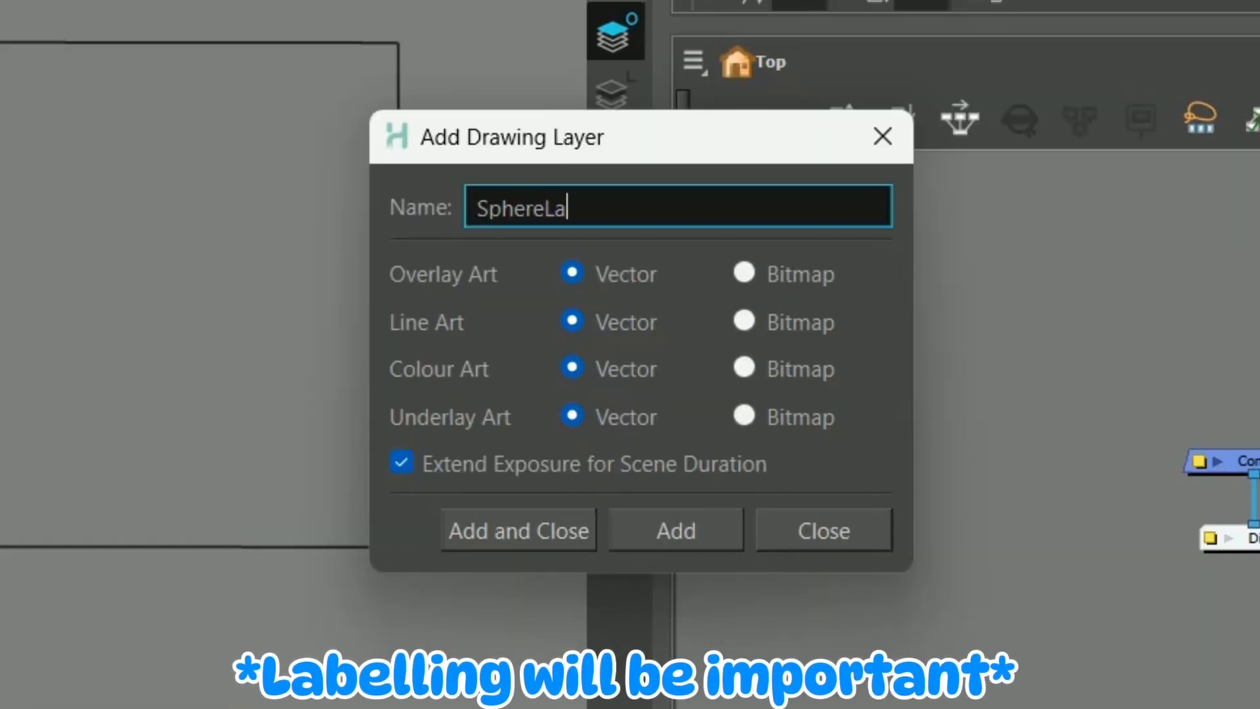
type("ut")
key("Return")
Add a peg above the SphereLayout drawing, name it Whole_Sphere, and collapse its layer in the timeline
key("ctrl+p")
double_click(930, 269)
type("Whole_")
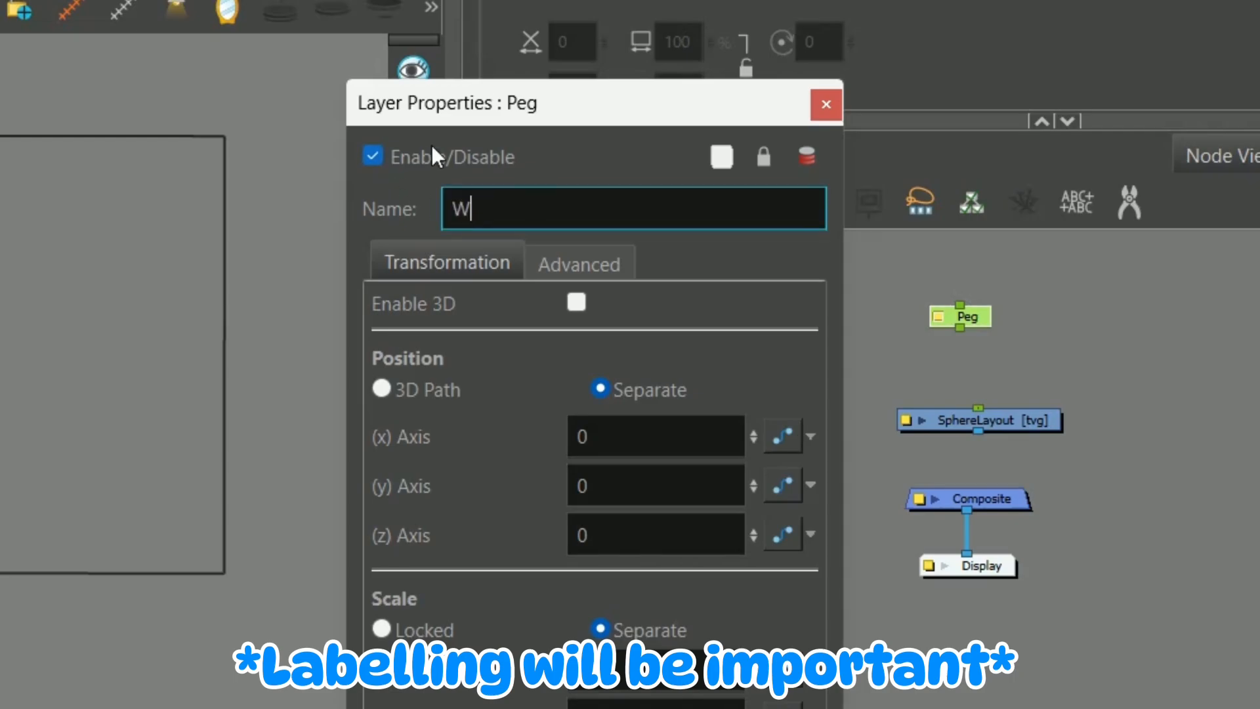
type("Sphere")
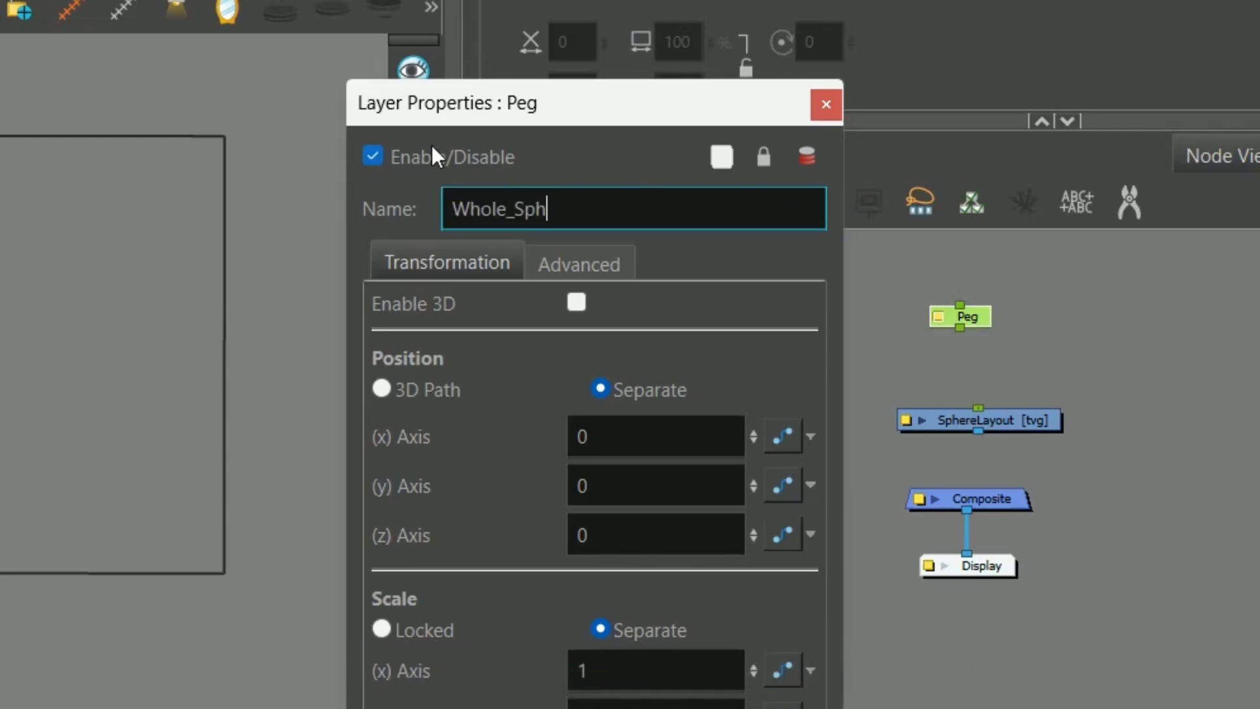
key("Return")
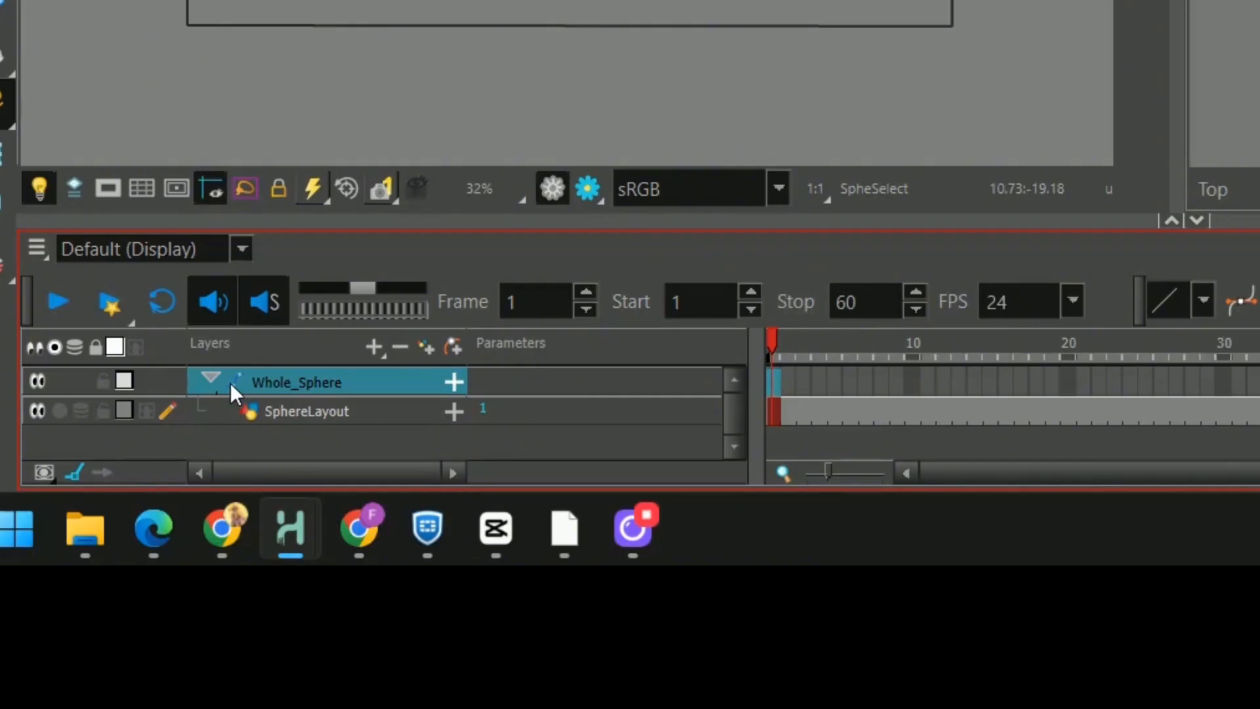
left_click(208, 380)
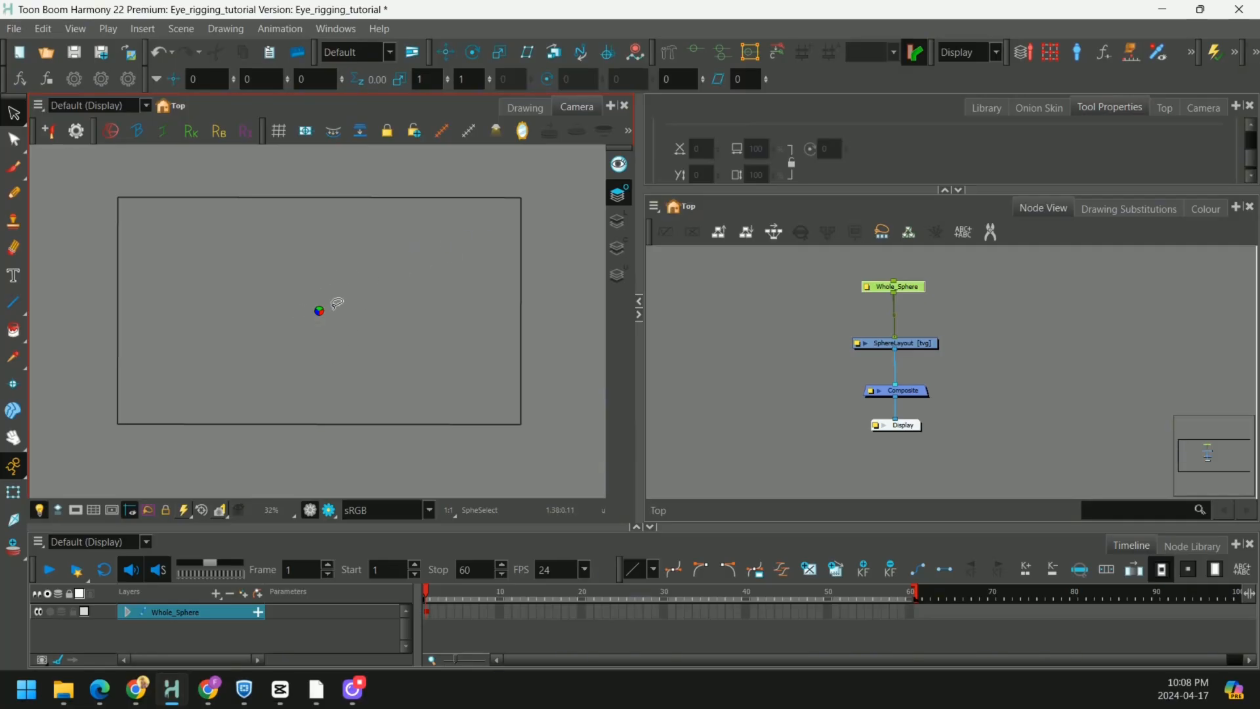
Draw a tiny blue circle outline with the Ellipse tool around the pivot point on SphereLayout
scroll(320, 271, "up", 5)
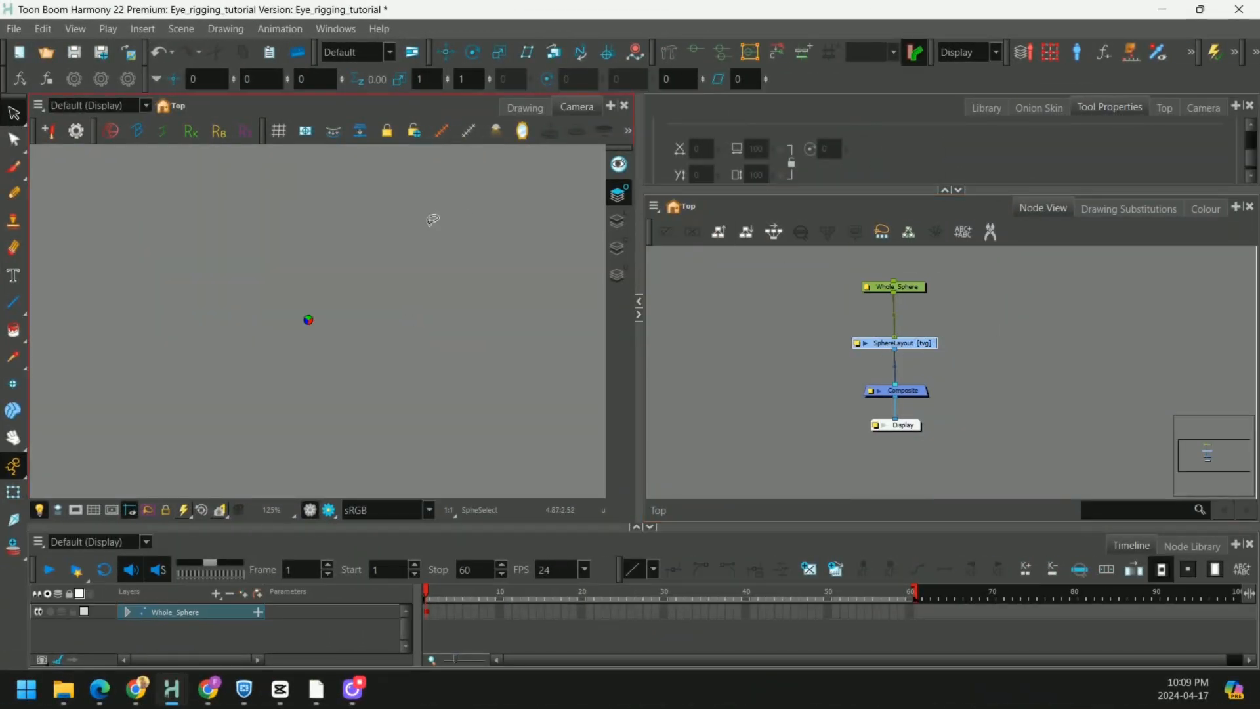
left_click_drag(13, 303, 54, 319)
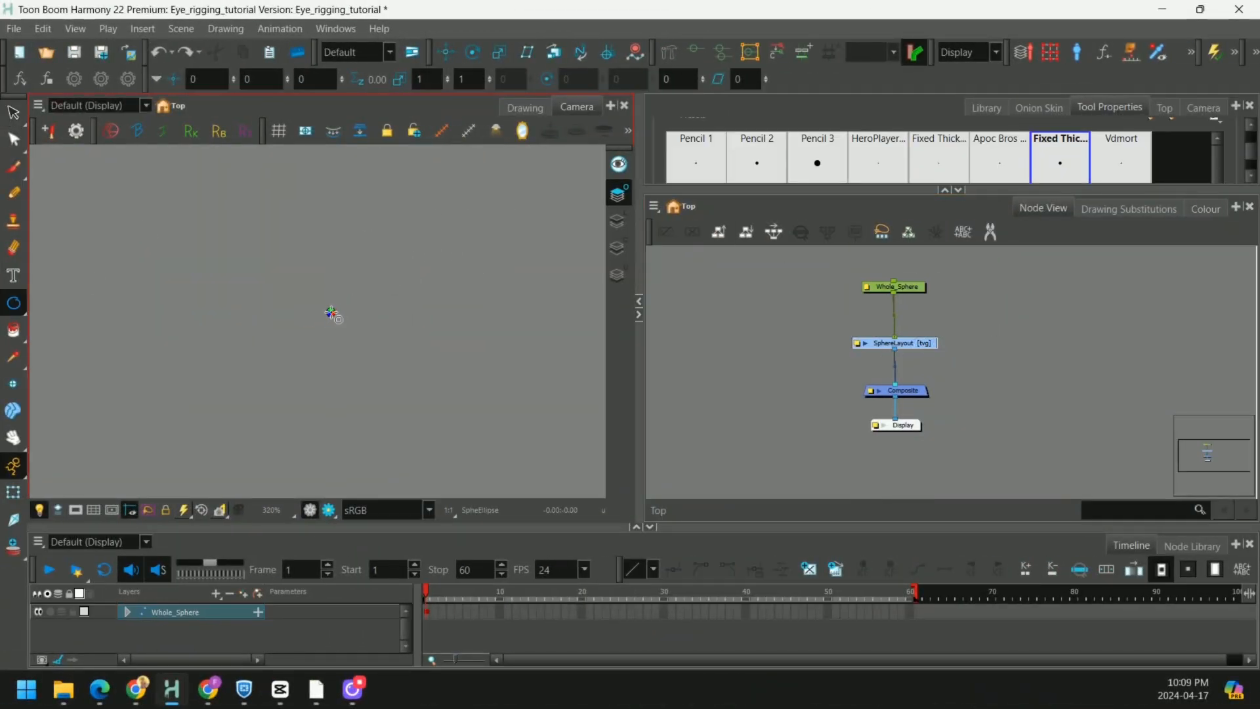
left_click_drag(331, 312, 336, 323)
scroll(404, 276, "up", 9)
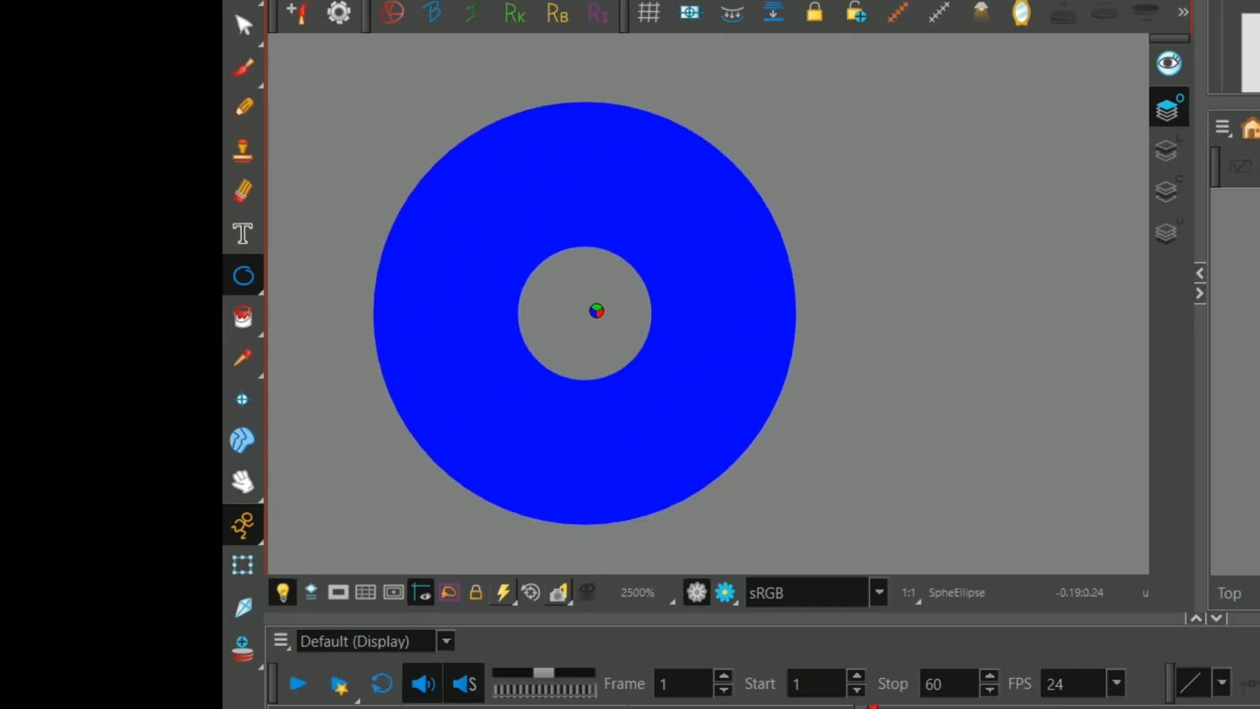
Centre the small blue circle on the pivot point and scale it down to fit tightly around it
key("s")
left_click(720, 156)
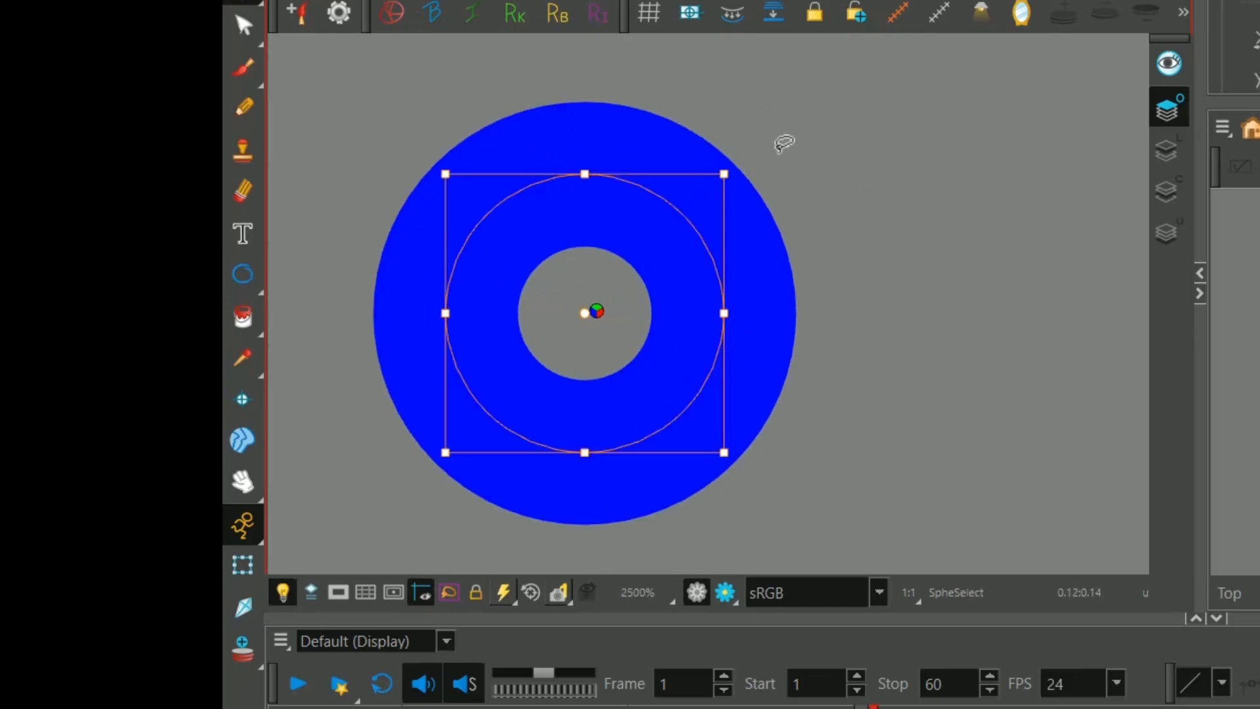
left_click_drag(724, 454, 693, 422)
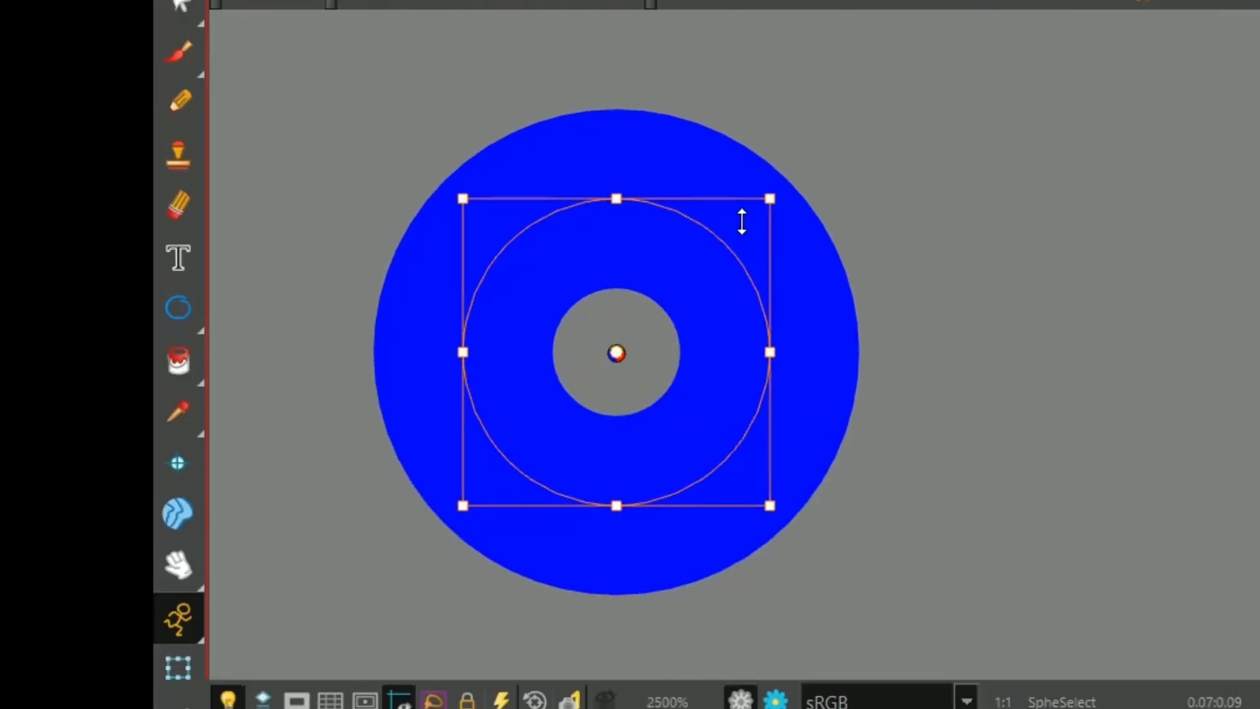
left_click_drag(769, 506, 754, 464)
scroll(767, 380, "up", 2)
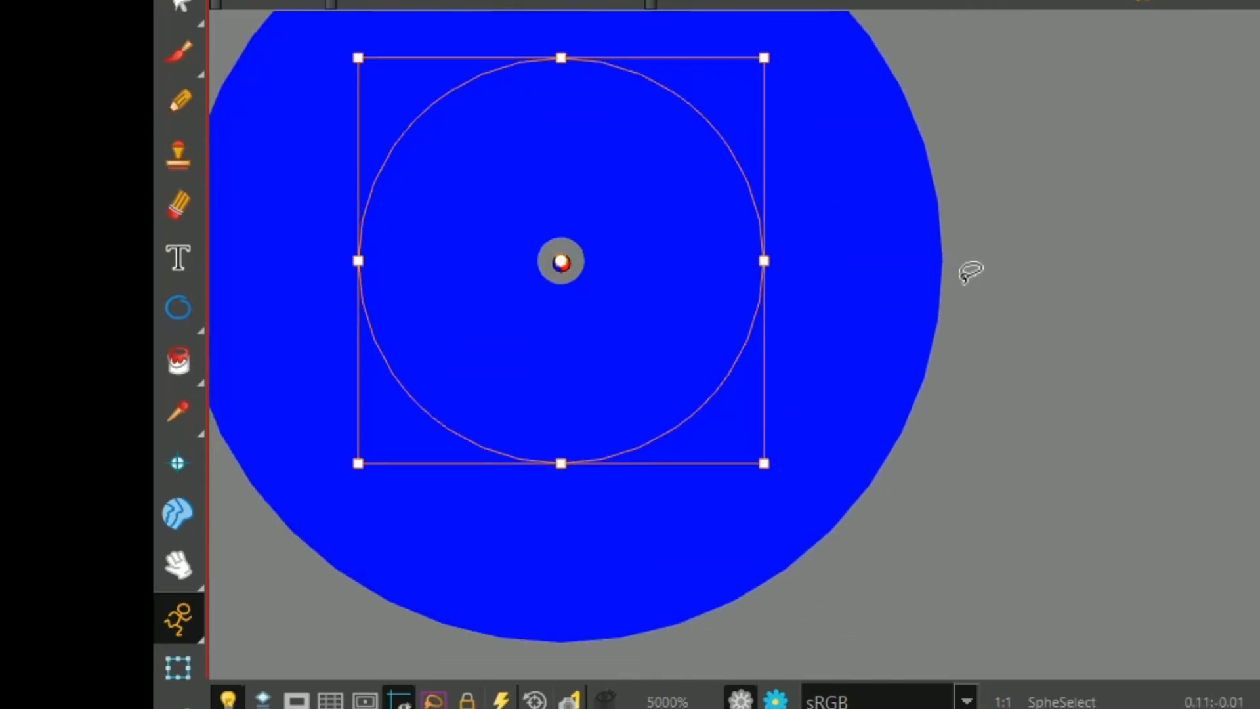
scroll(934, 211, "down", 5)
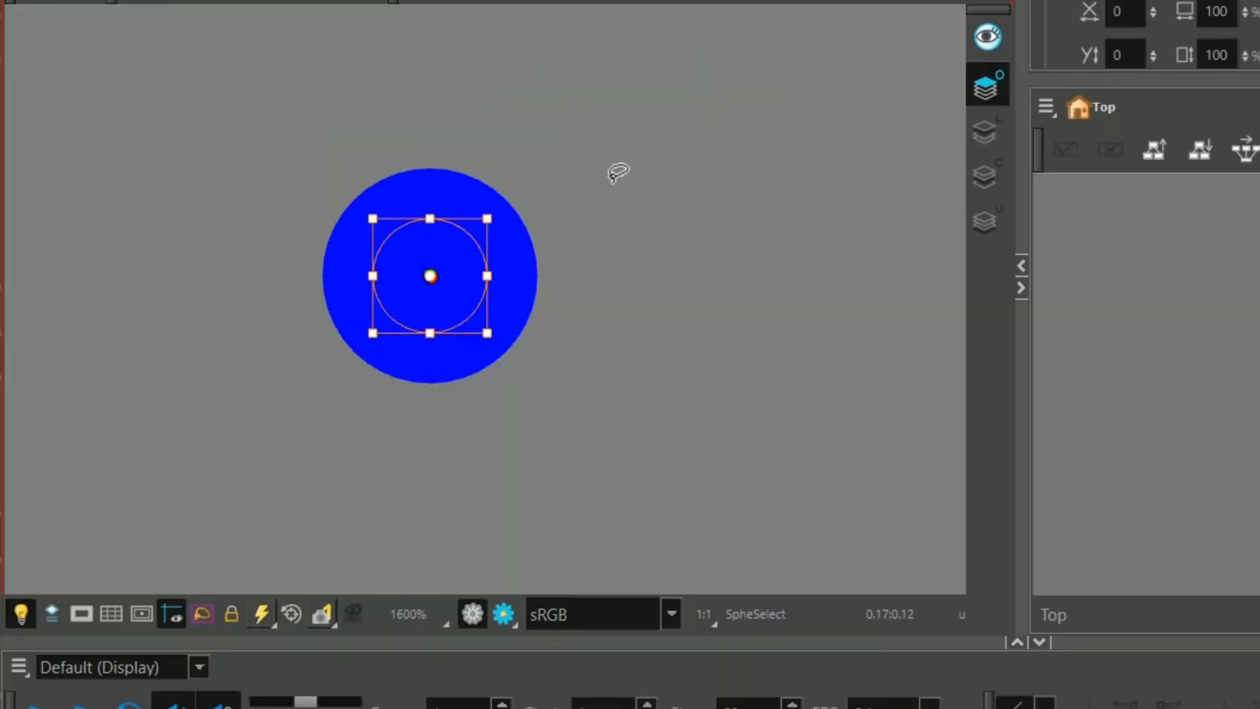
Duplicate the small blue circle in place and scale the copy up from its centre into a large sphere outline
key("ctrl+c")
key("ctrl+shift+v")
left_click_drag(488, 337, 754, 577)
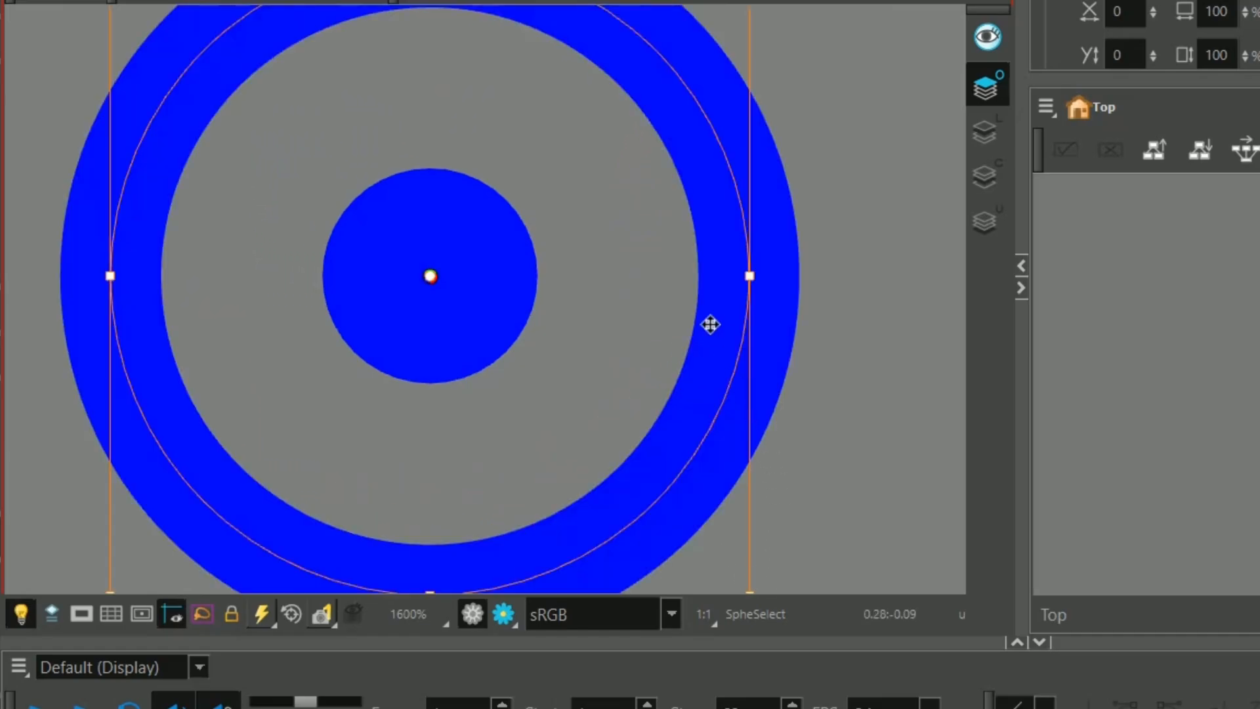
scroll(717, 332, "down", 7)
left_click_drag(537, 360, 685, 507)
scroll(715, 271, "down", 4)
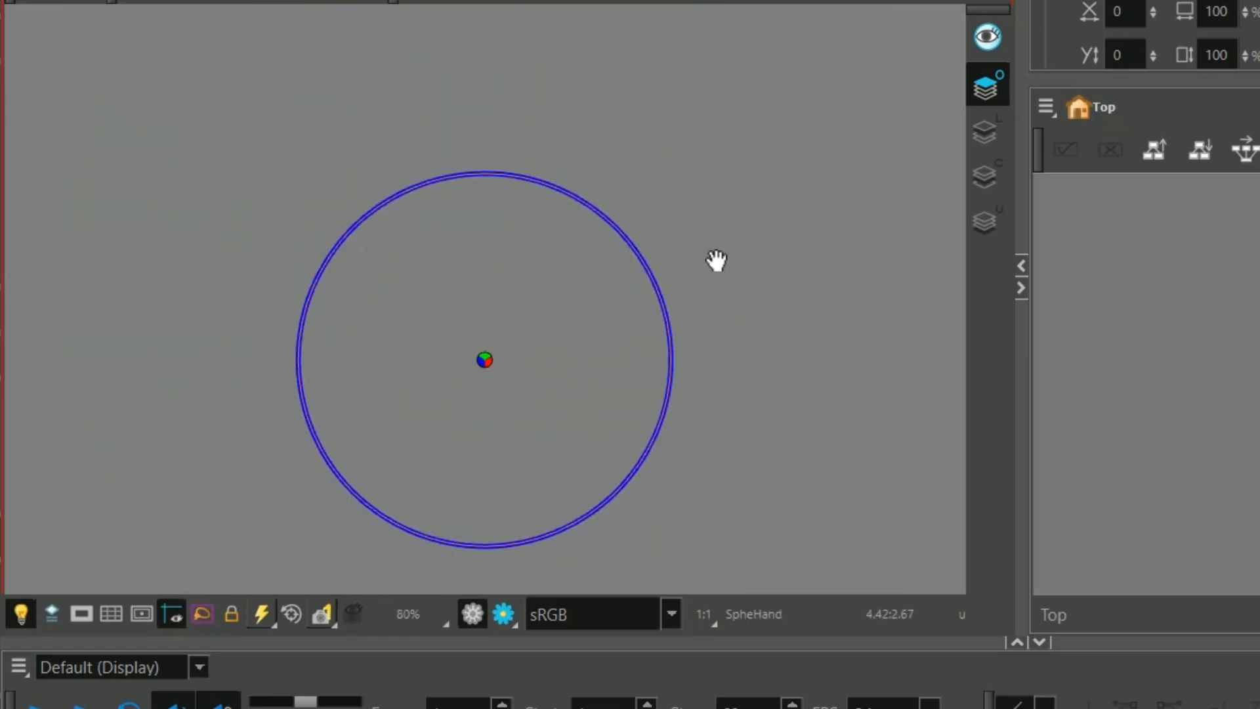
Draw a small red square outline with the Rectangle tool, centred on the pivot point over the blue circle
left_click(743, 158)
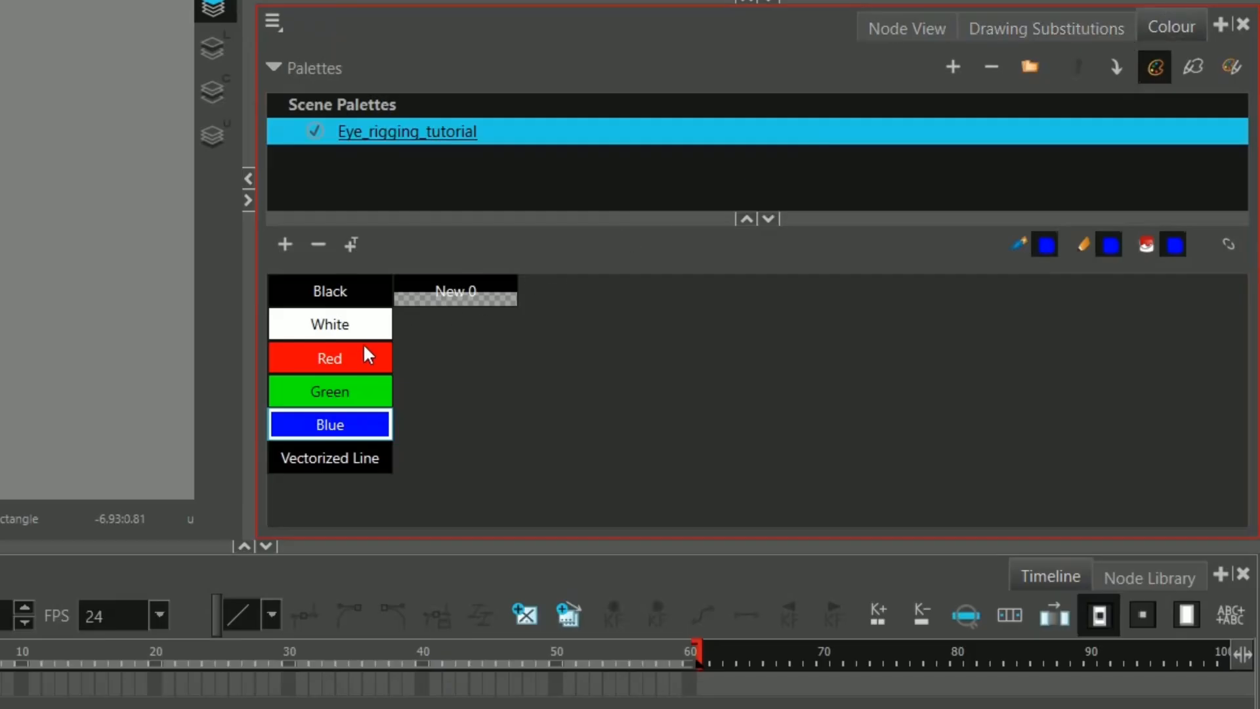
left_click(705, 403)
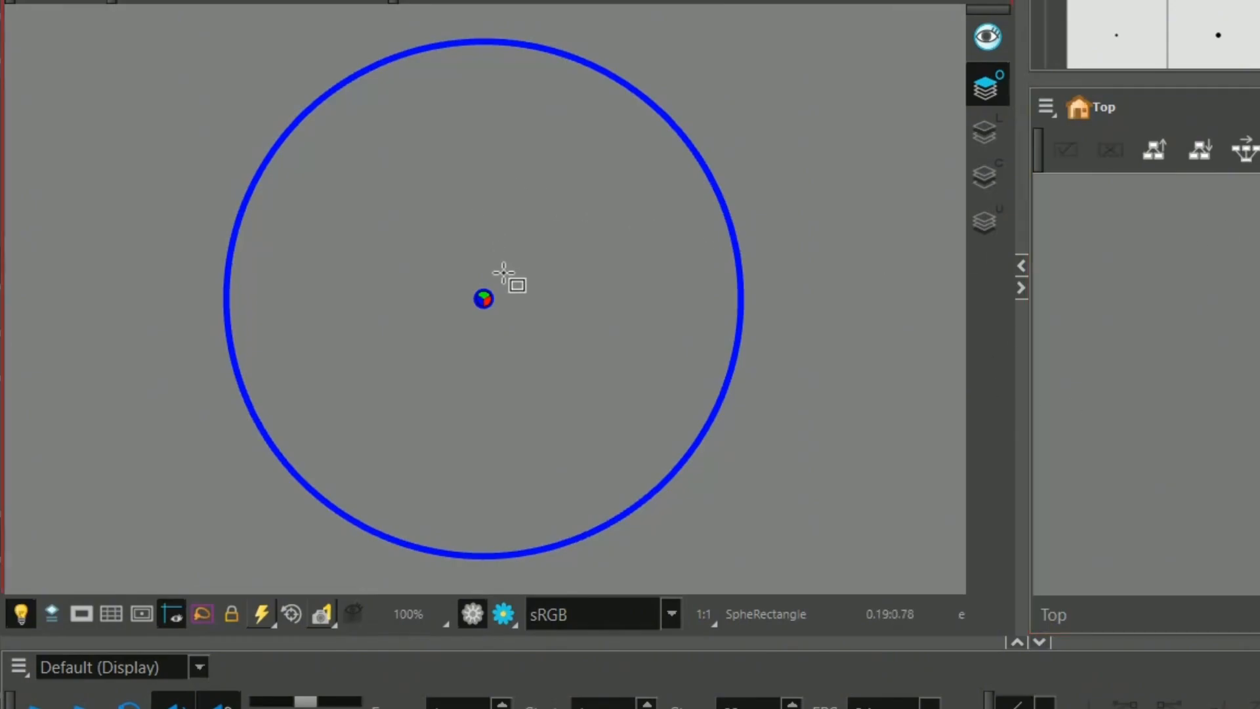
scroll(487, 288, "up", 3)
scroll(487, 293, "up", 2)
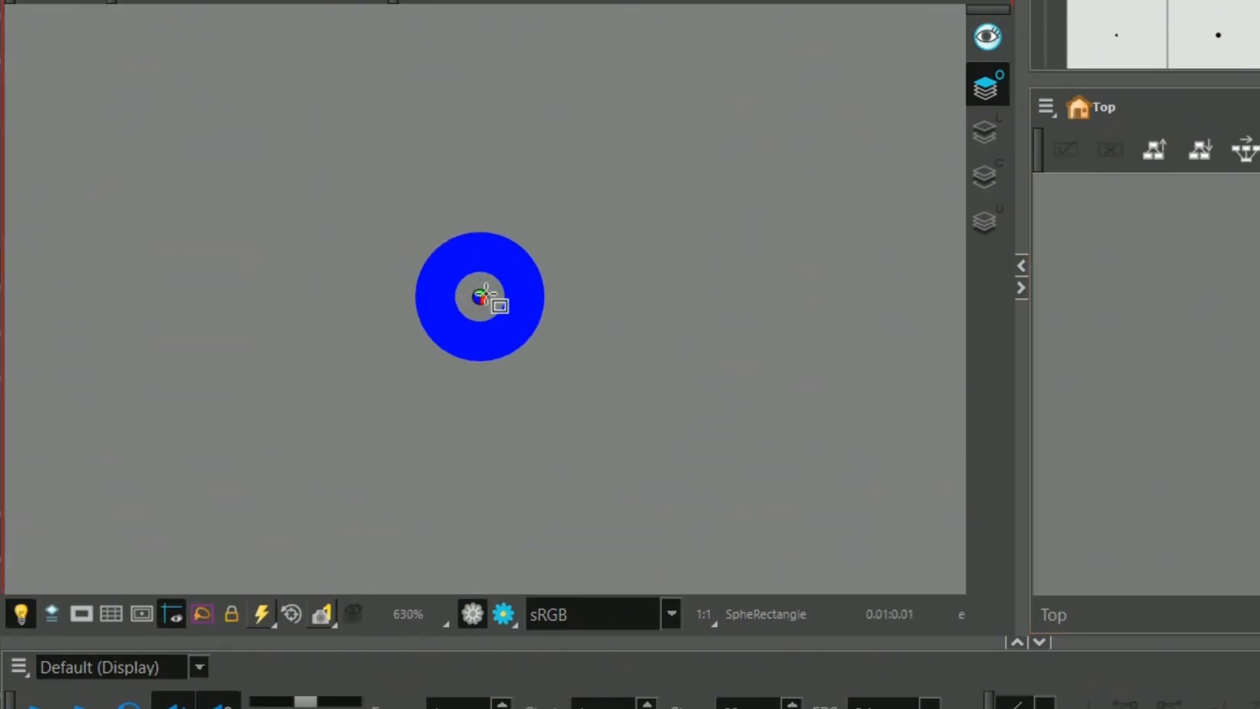
left_click_drag(480, 296, 507, 346)
key("alt+s")
key("2")
key("2")
key("2")
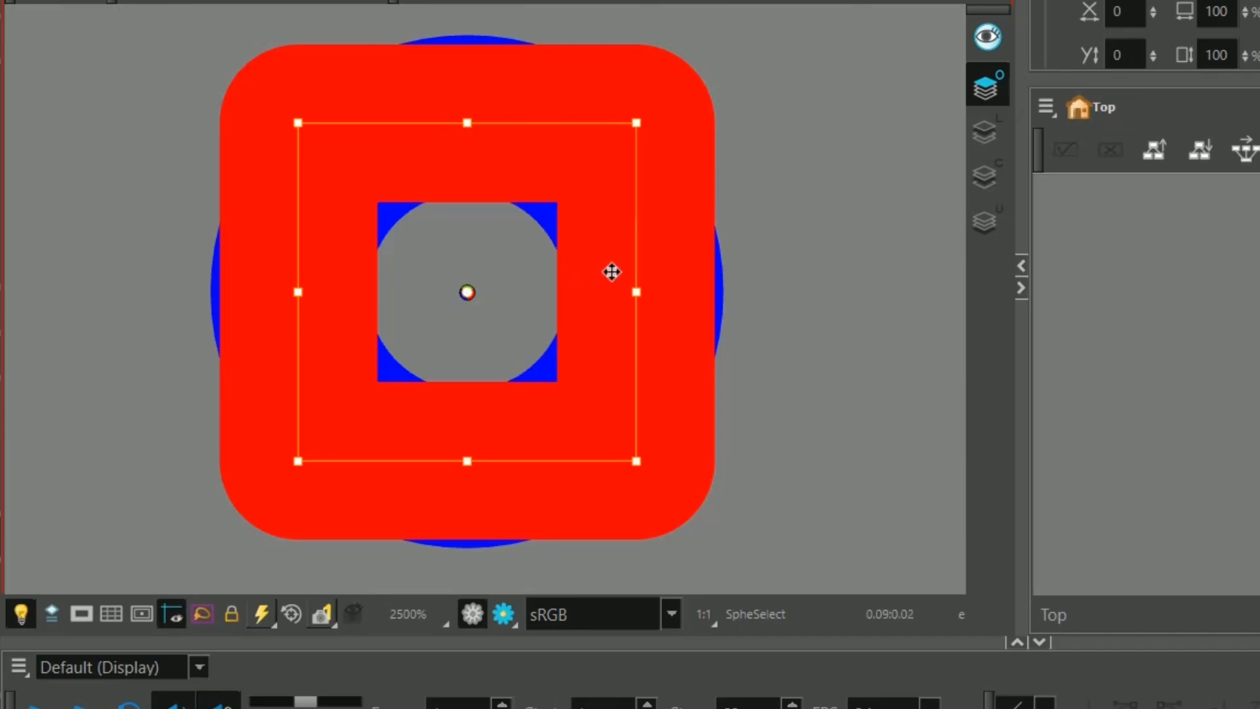
Scale the red square up from its centre until its four corners meet the large blue circle
key("minus")
key("minus")
key("minus")
key("minus")
key("minus")
key("minus")
key("minus")
key("minus")
key("minus")
key("minus")
left_click_drag(519, 349, 754, 590)
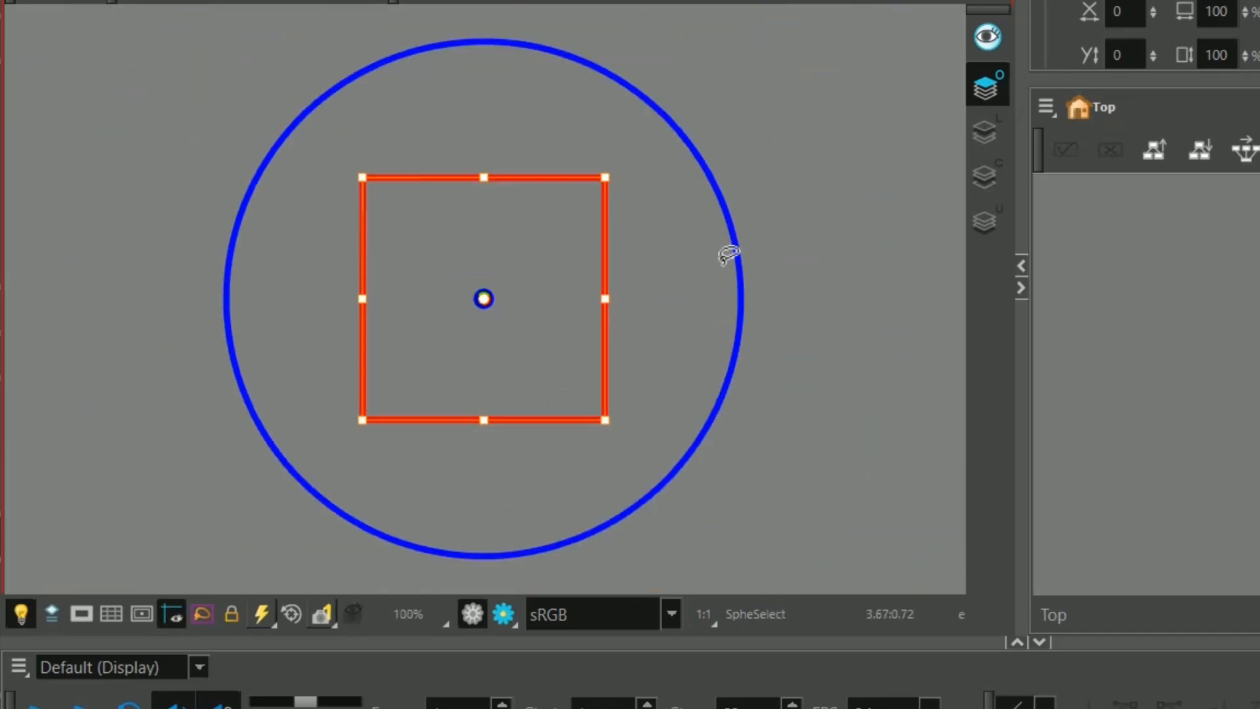
left_click_drag(605, 420, 636, 483)
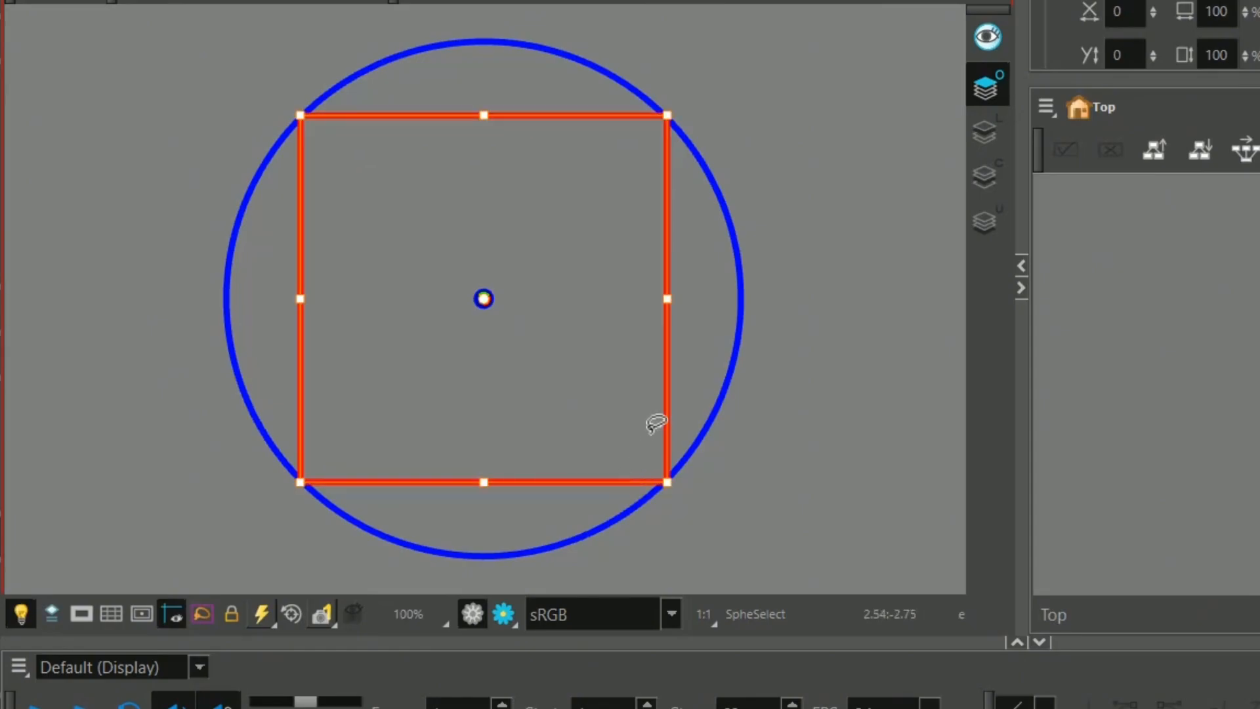
left_click(722, 467)
Show the strokes' centrelines and fine-tune the red square's size so its lower-right corner lies on the circle's centreline
left_click_drag(713, 461, 689, 415)
key("k")
scroll(626, 383, "up", 5)
left_click_drag(626, 383, 585, 225)
scroll(613, 321, "up", 6)
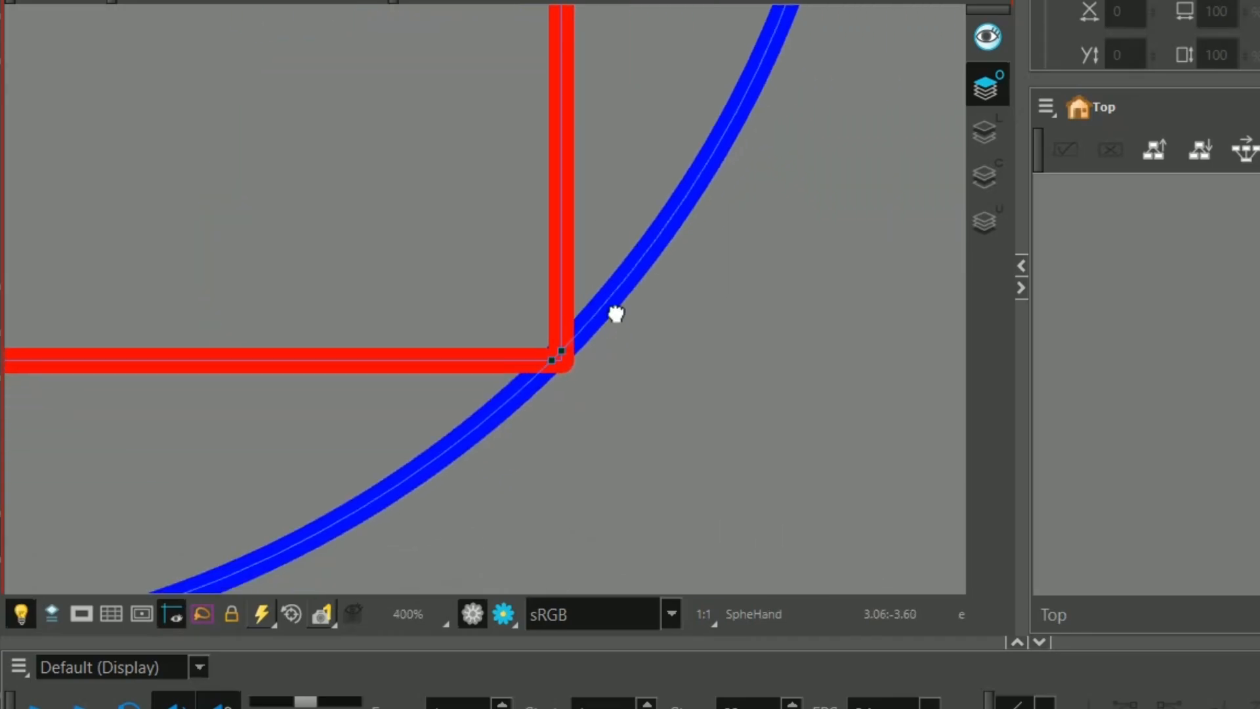
left_click(594, 353)
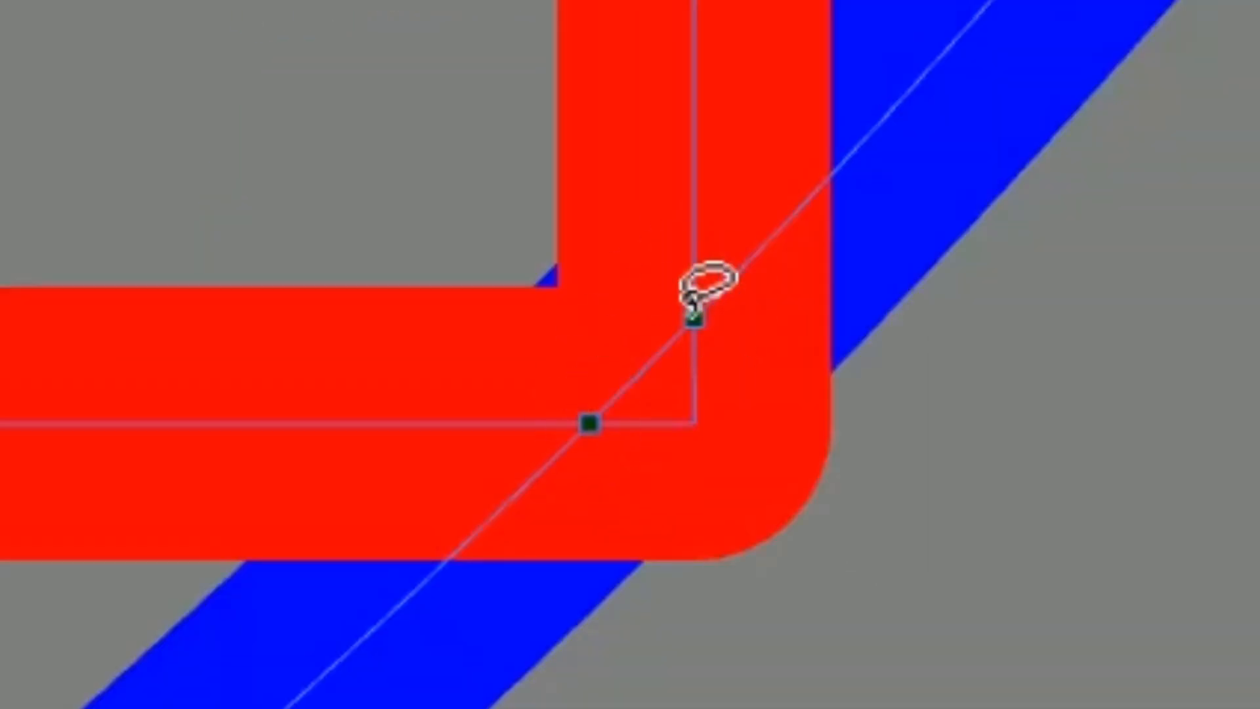
scroll(643, 351, "down", 3)
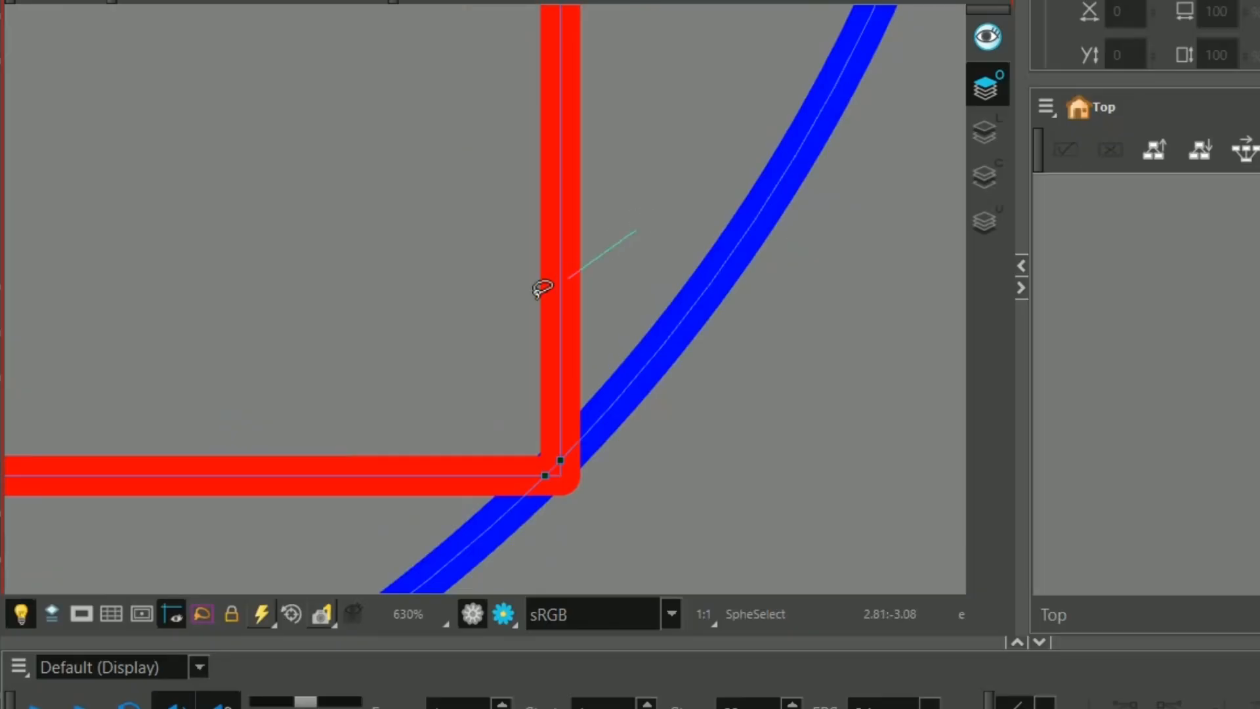
left_click(542, 288)
scroll(626, 264, "up", 1)
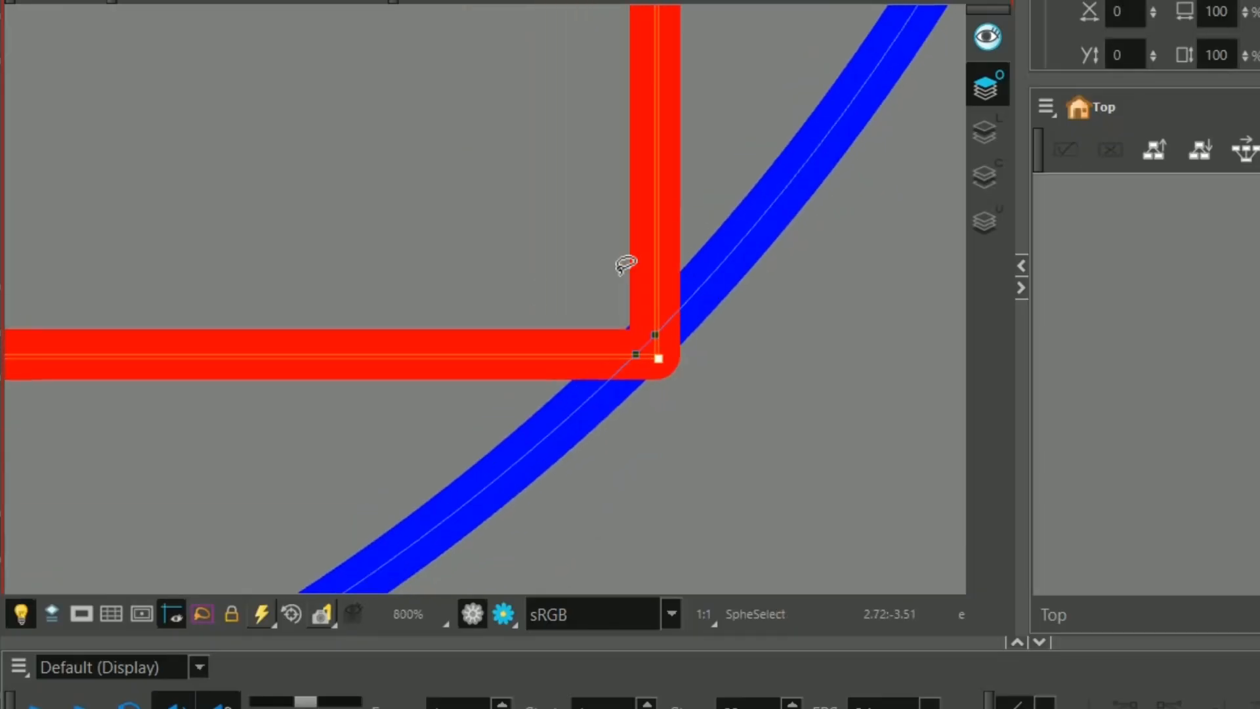
scroll(665, 359, "up", 2)
left_click_drag(751, 393, 751, 395)
left_click(812, 403)
scroll(797, 360, "down", 5)
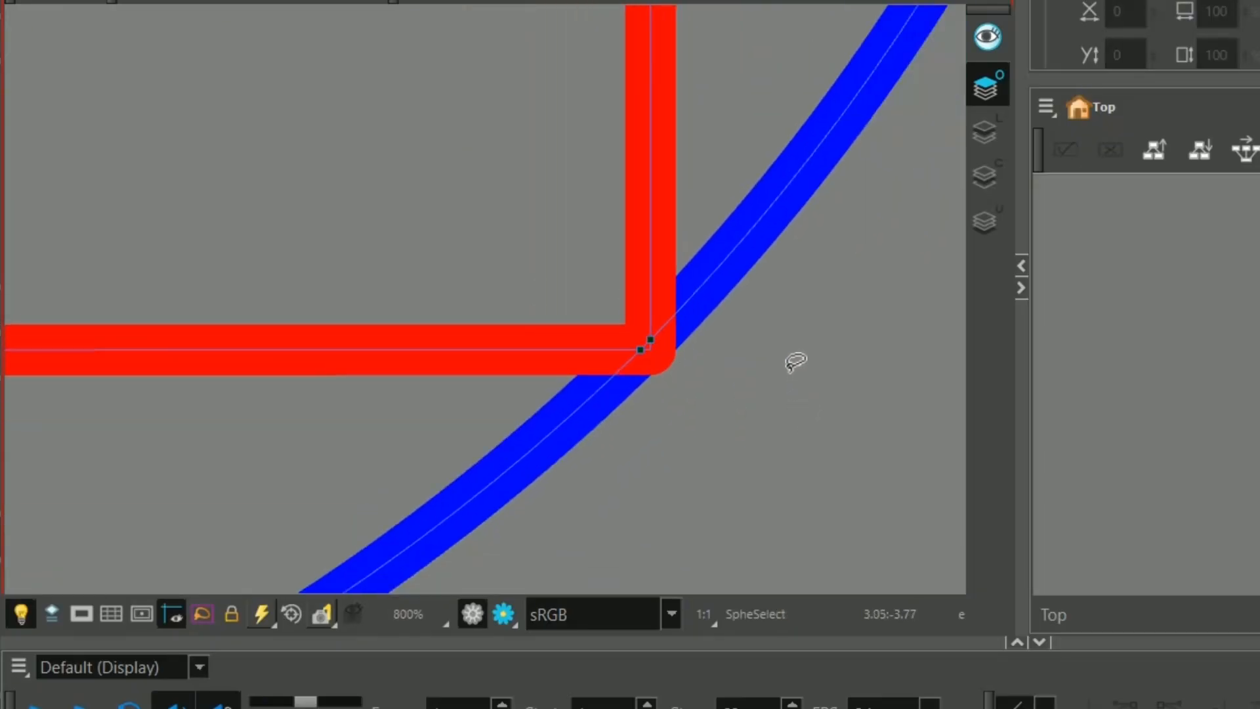
Examine how the red square's other corners line up with the blue circle's centreline
scroll(555, 517, "up", 10)
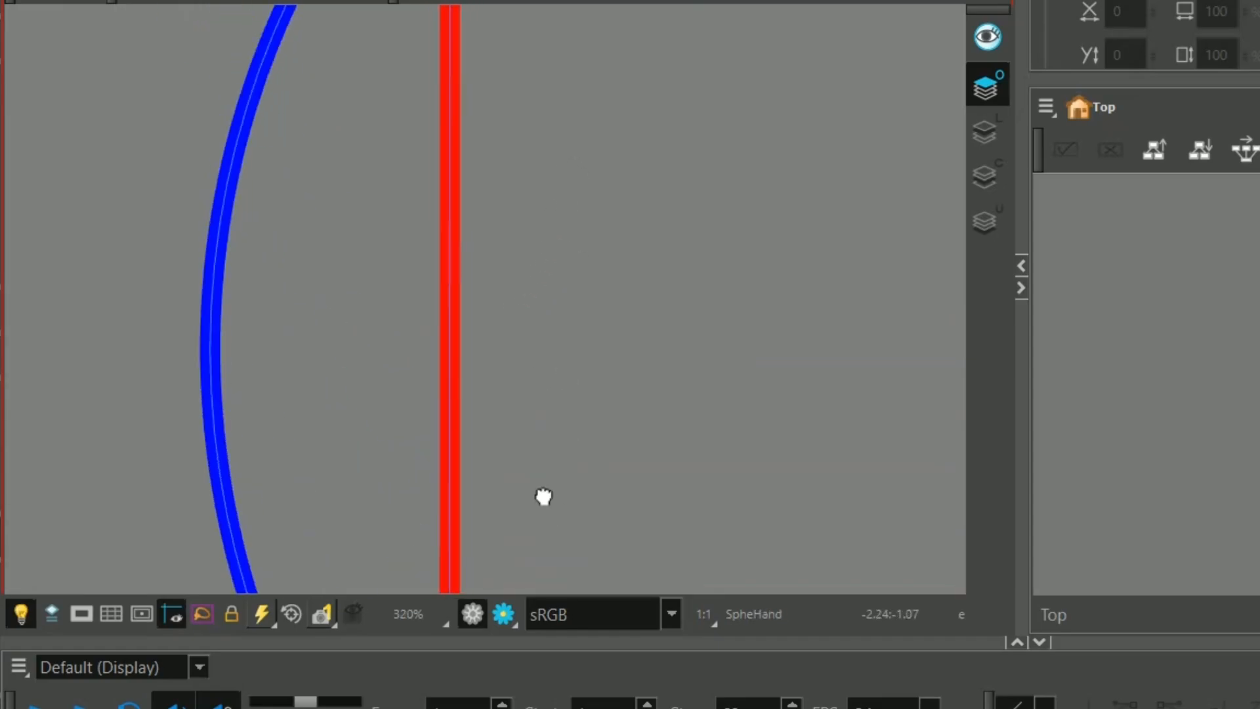
scroll(479, 338, "up", 2)
left_click_drag(632, 440, 334, 288)
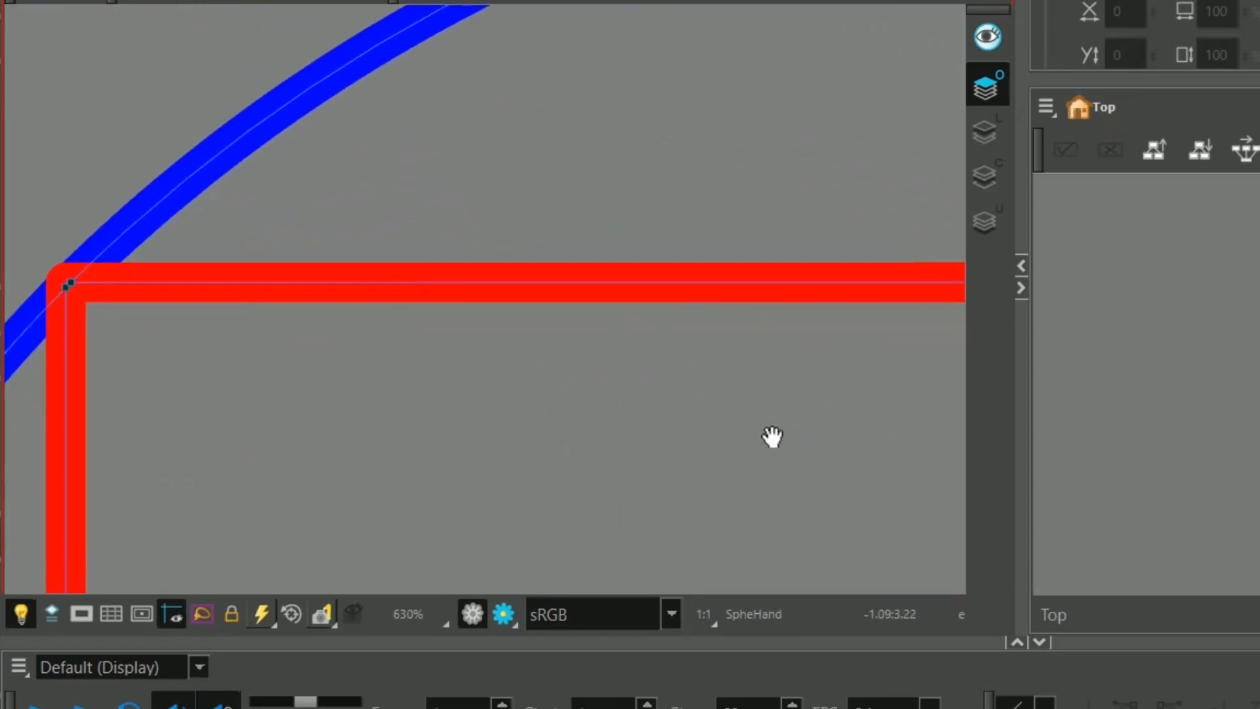
left_click_drag(773, 436, 427, 403)
left_click_drag(832, 380, 640, 348)
scroll(712, 214, "down", 2)
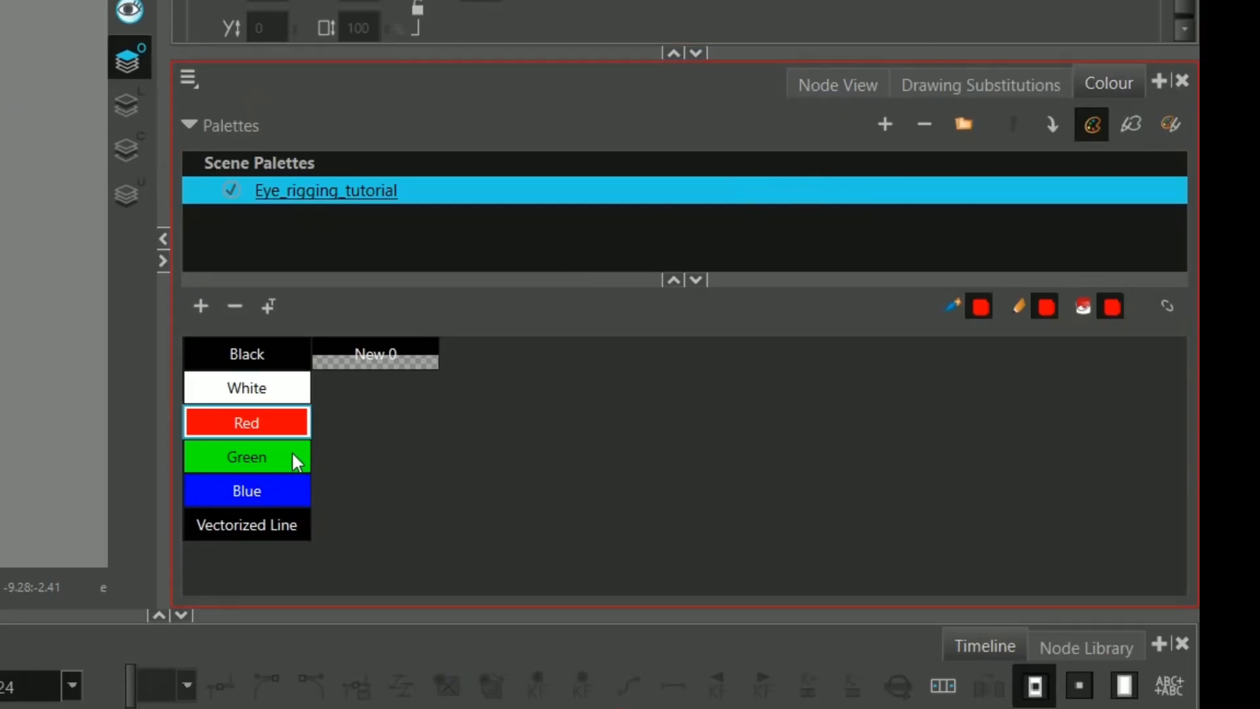
Draw a small green circle with the Ellipse tool at the red square's lower-left corner
left_click(296, 463)
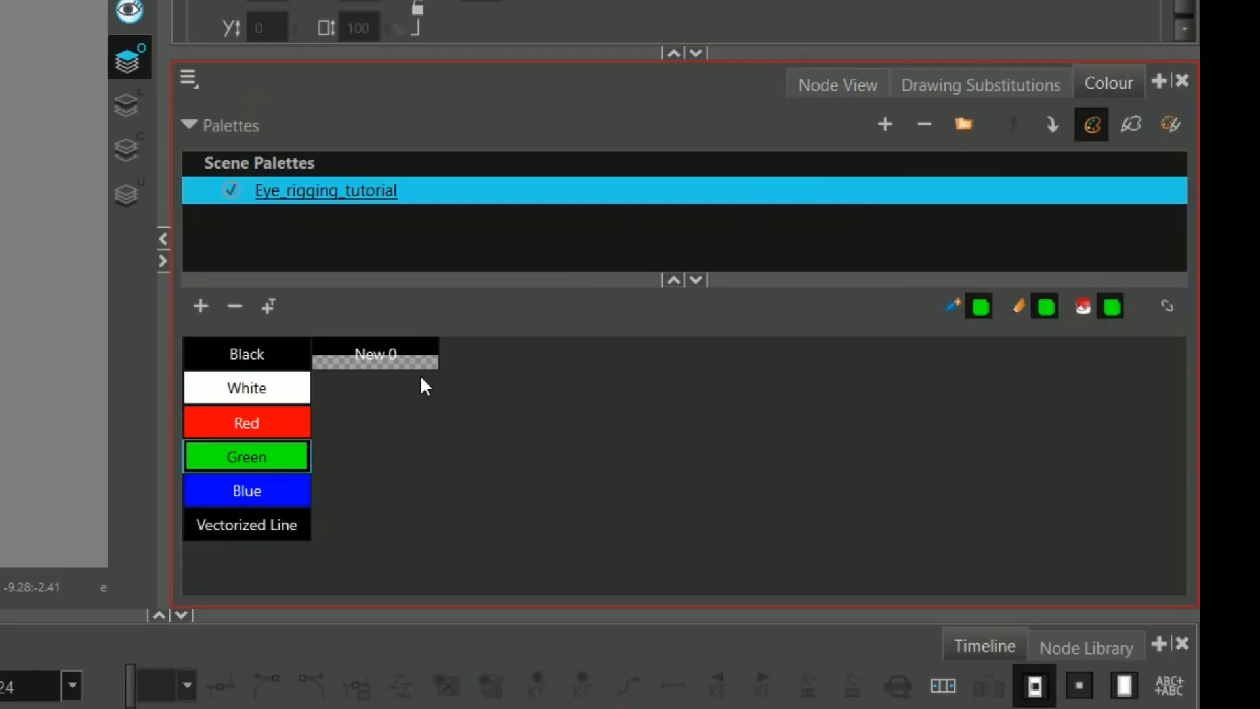
left_click(832, 85)
scroll(525, 301, "up", 5)
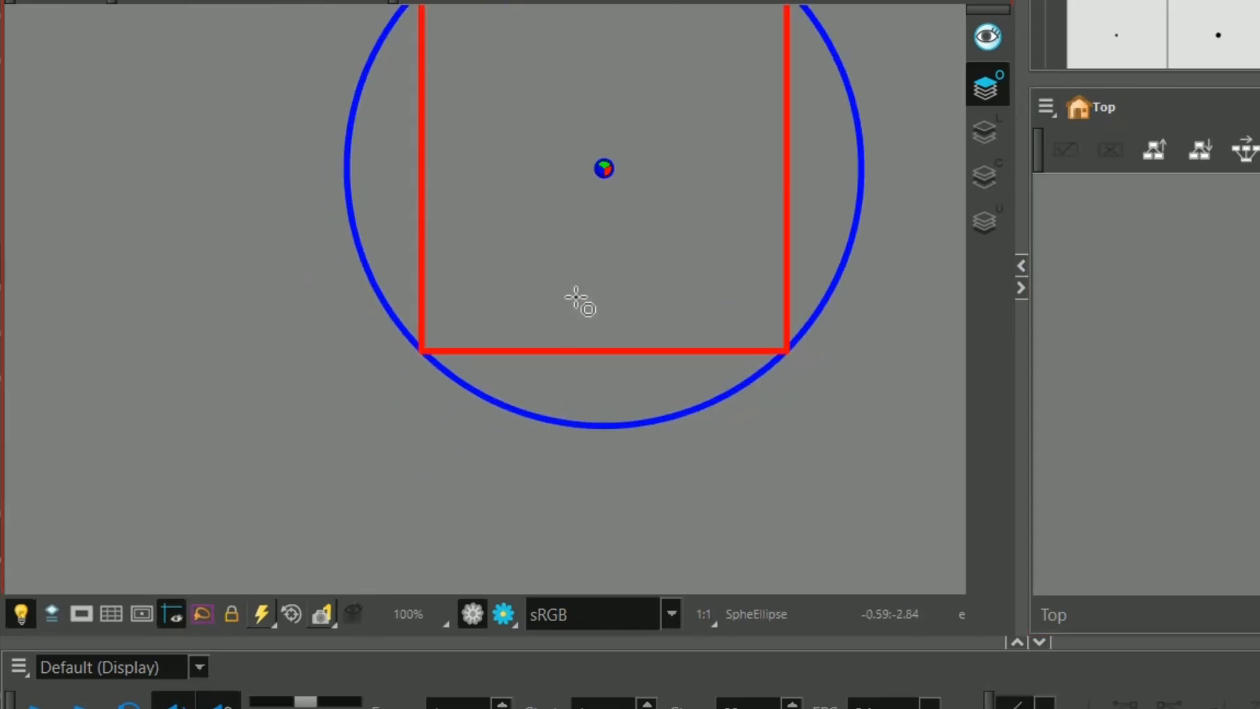
scroll(433, 345, "up", 5)
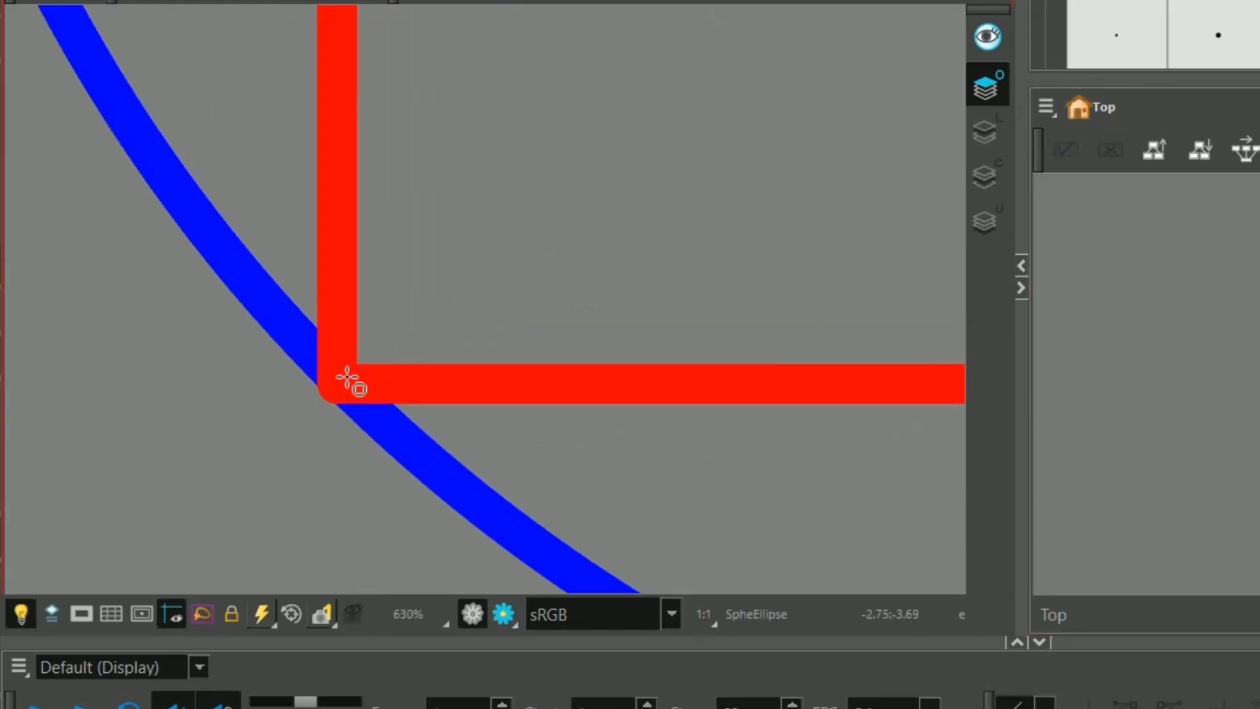
scroll(367, 371, "up", 4)
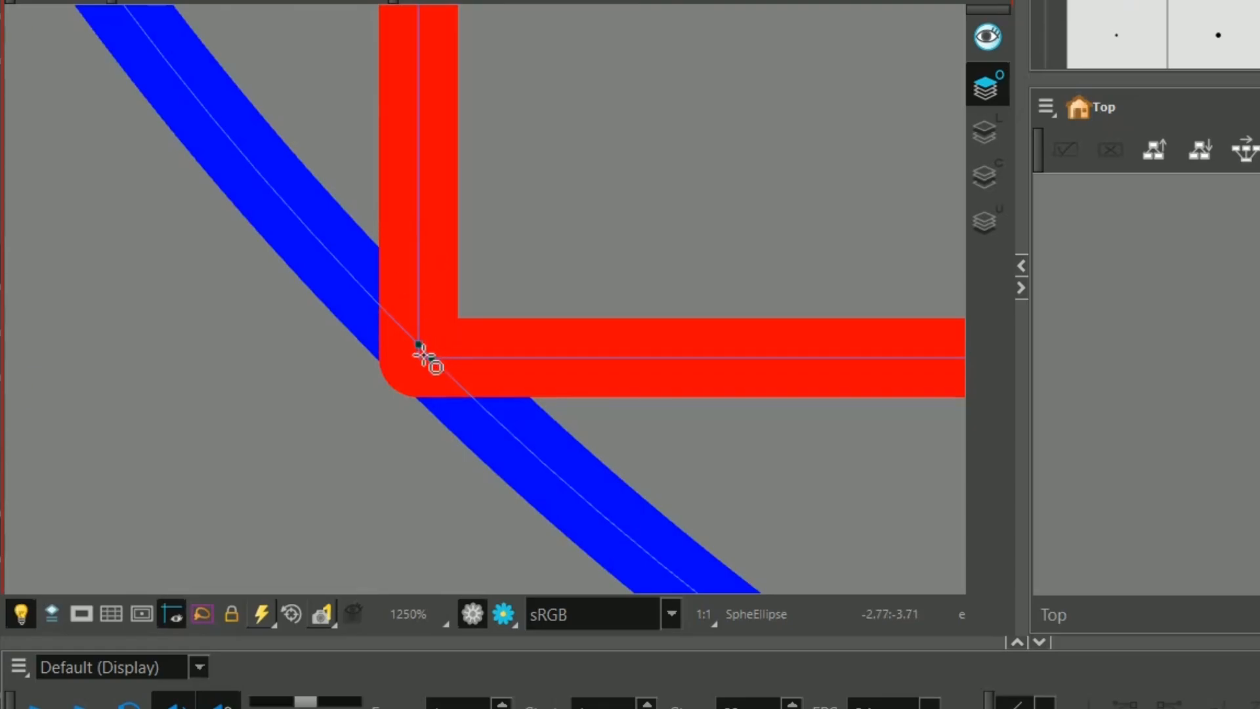
left_click_drag(418, 346, 464, 441)
Select the green circle and align its centre with the lower-left corner where the square's and large circle's centrelines meet
key("minus")
key("minus")
key("minus")
key("alt+a")
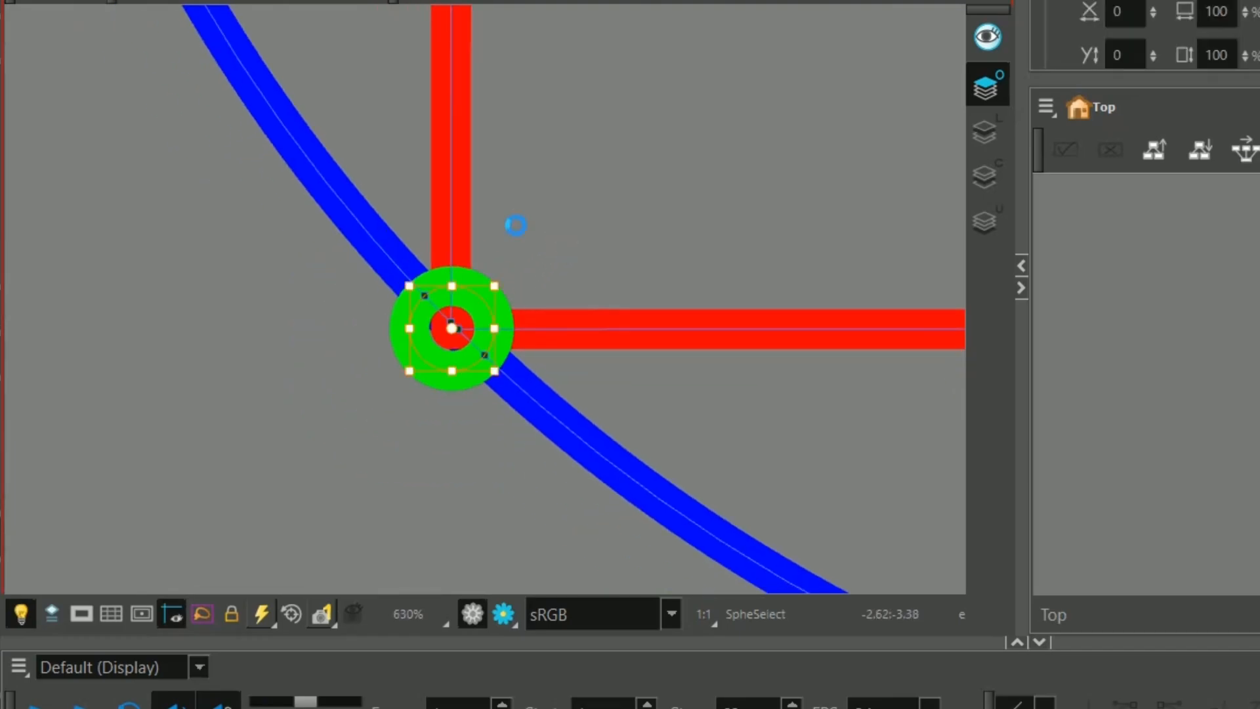
left_click_drag(462, 320, 438, 338)
Place copies of the green circle on the red square's remaining corners, centred on the strokes' centrelines
key("minus")
key("minus")
key("minus")
scroll(467, 253, "up", 3)
key("equal")
key("equal")
key("equal")
key("equal")
key("equal")
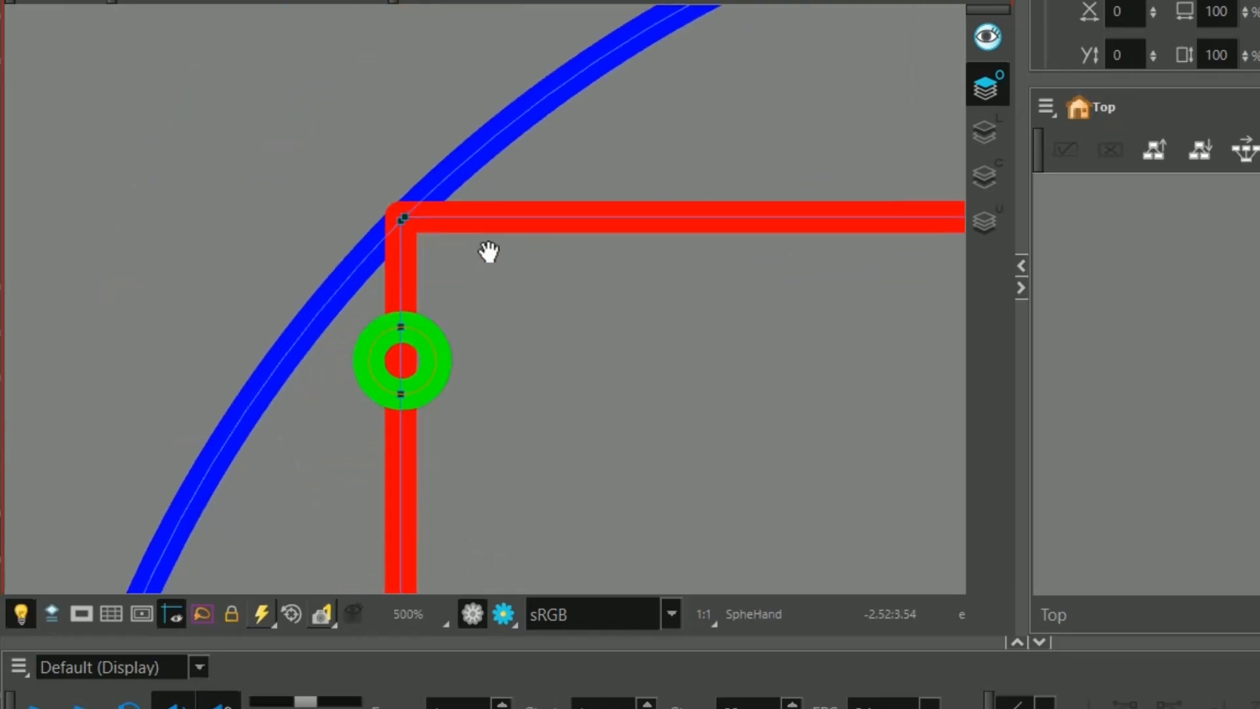
key("ctrl+shift+z")
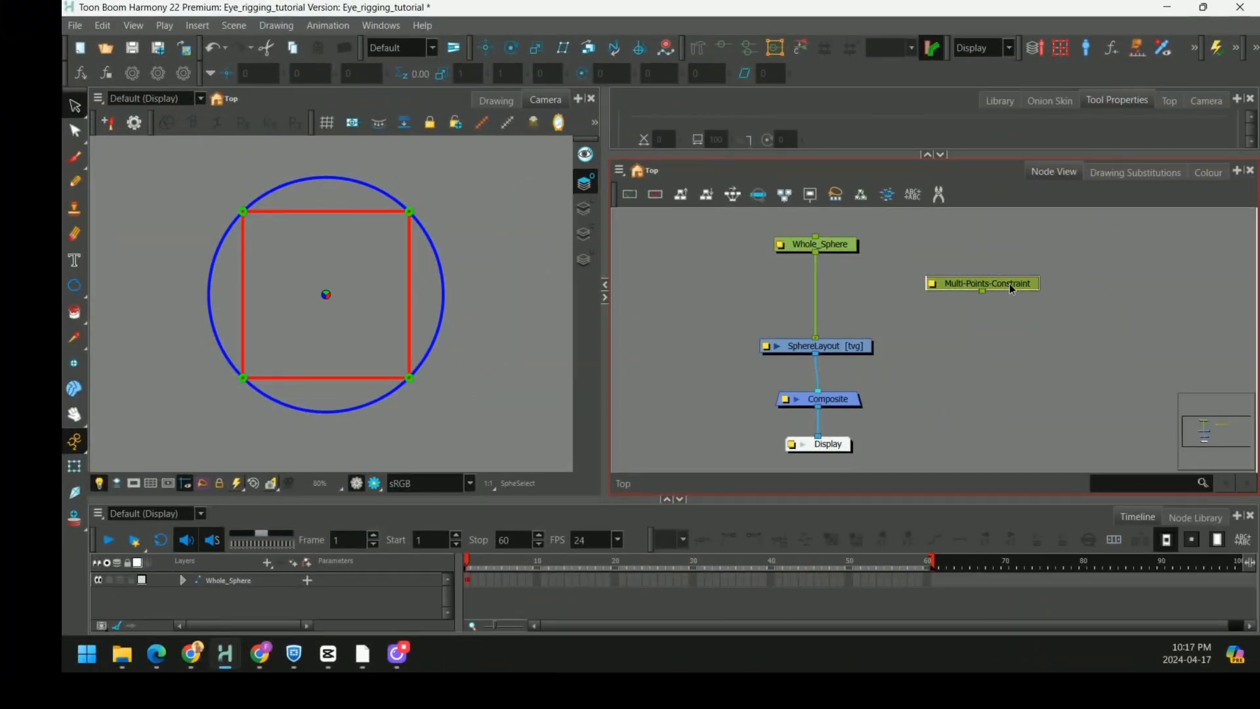
Insert a Multi-Points-Constraint node into the connection between the Whole_Sphere peg and the SphereLayout drawing
left_click_drag(1009, 283, 1029, 286)
left_click(1018, 320)
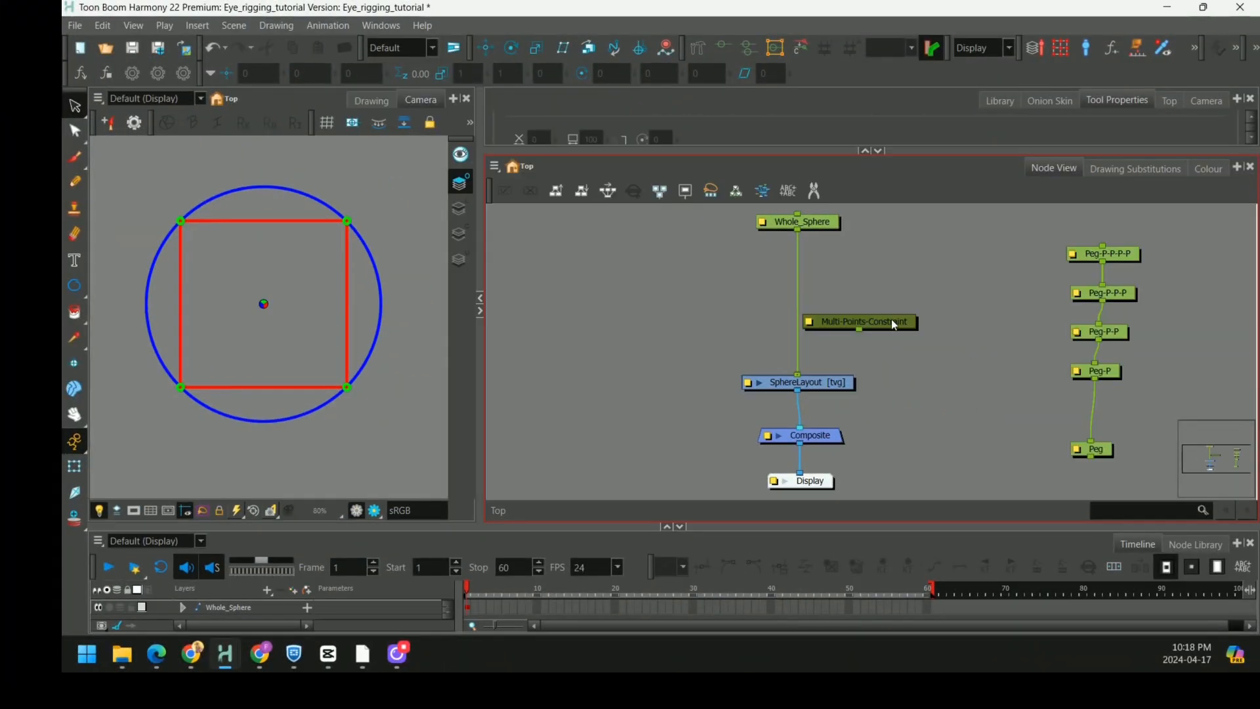
left_click_drag(892, 318, 834, 341)
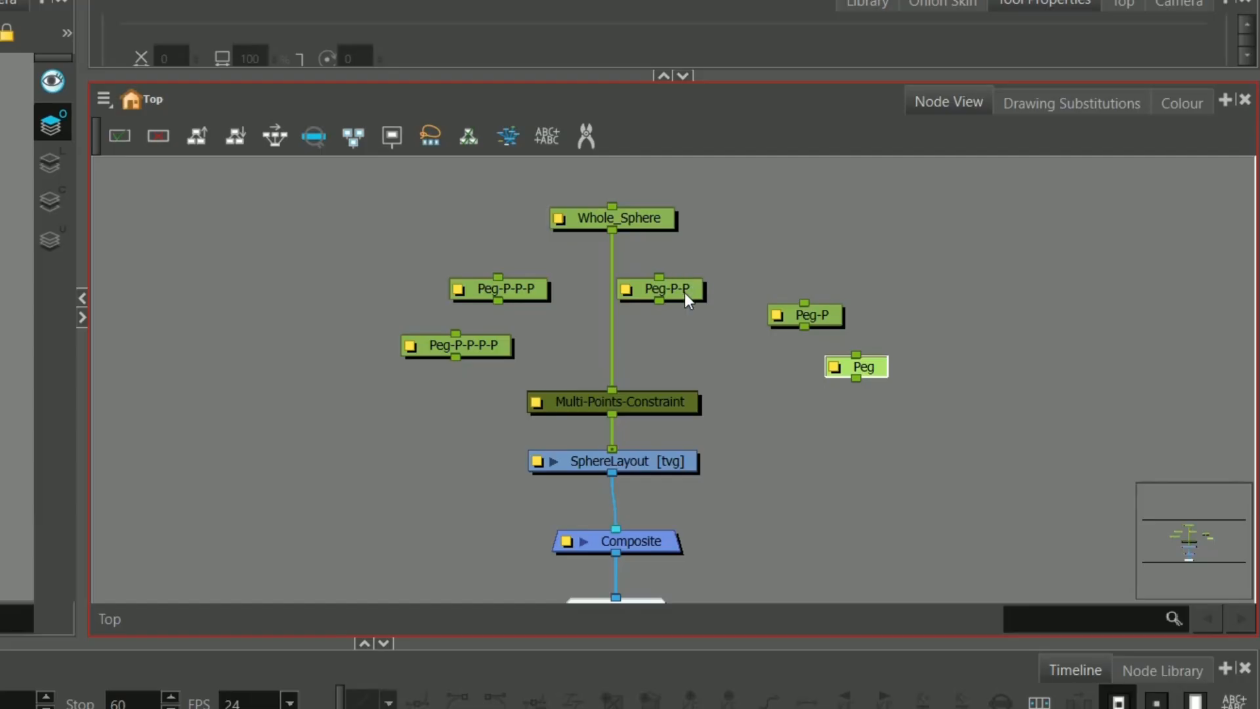
Connect the five new pegs in parallel between Whole_Sphere and Multi-Points-Constraint, and arrange them in a row
left_click_drag(879, 294, 811, 313)
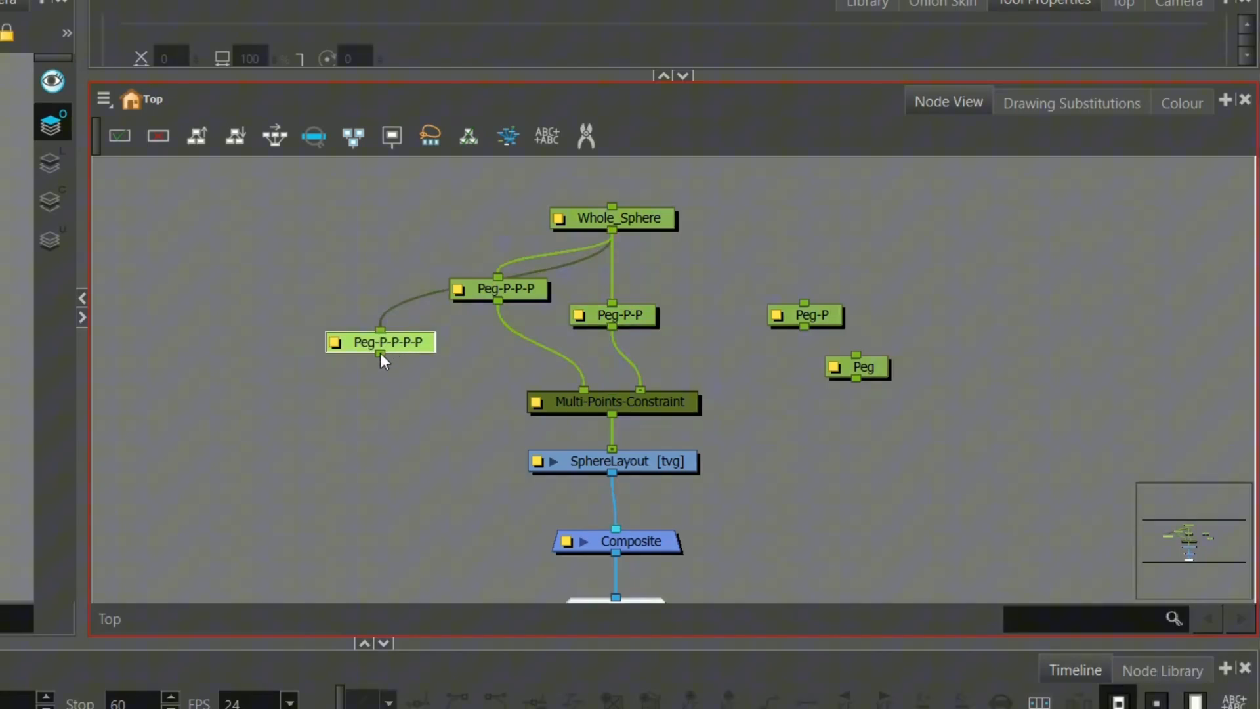
left_click_drag(380, 352, 571, 398)
left_click_drag(612, 231, 682, 414)
left_click_drag(857, 379, 696, 407)
left_click_drag(612, 230, 873, 354)
left_click_drag(924, 252, 905, 286)
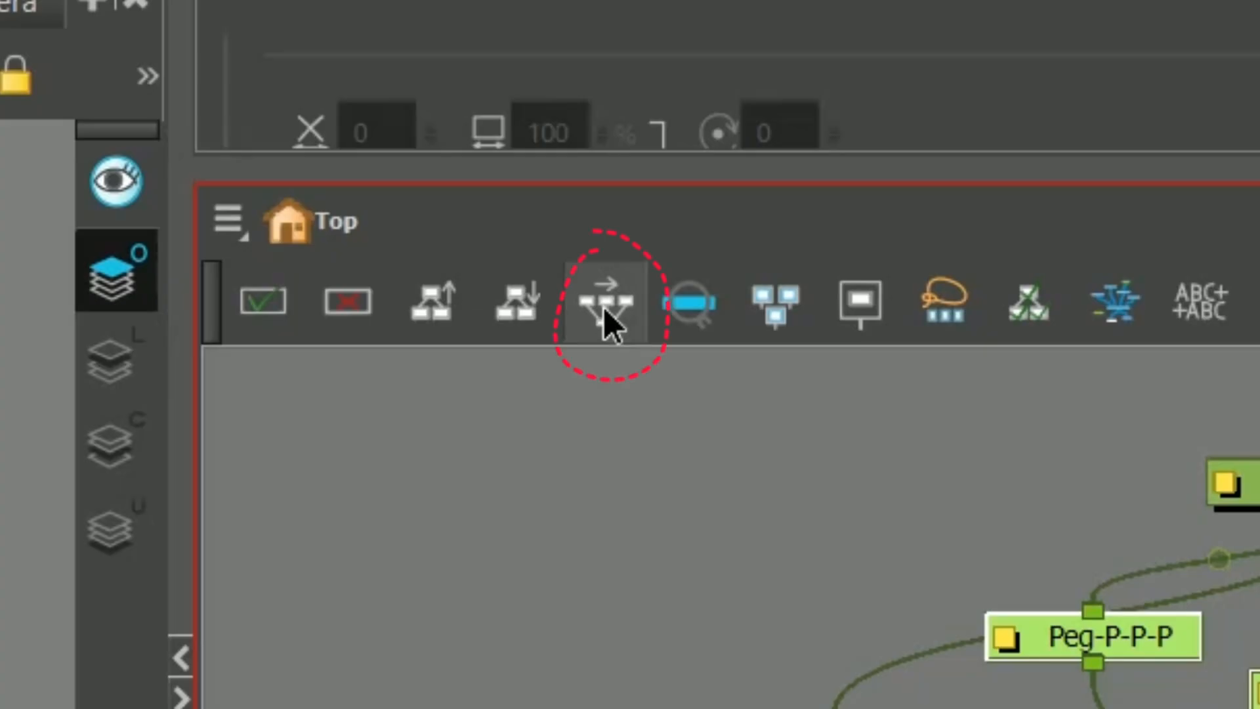
left_click(604, 307)
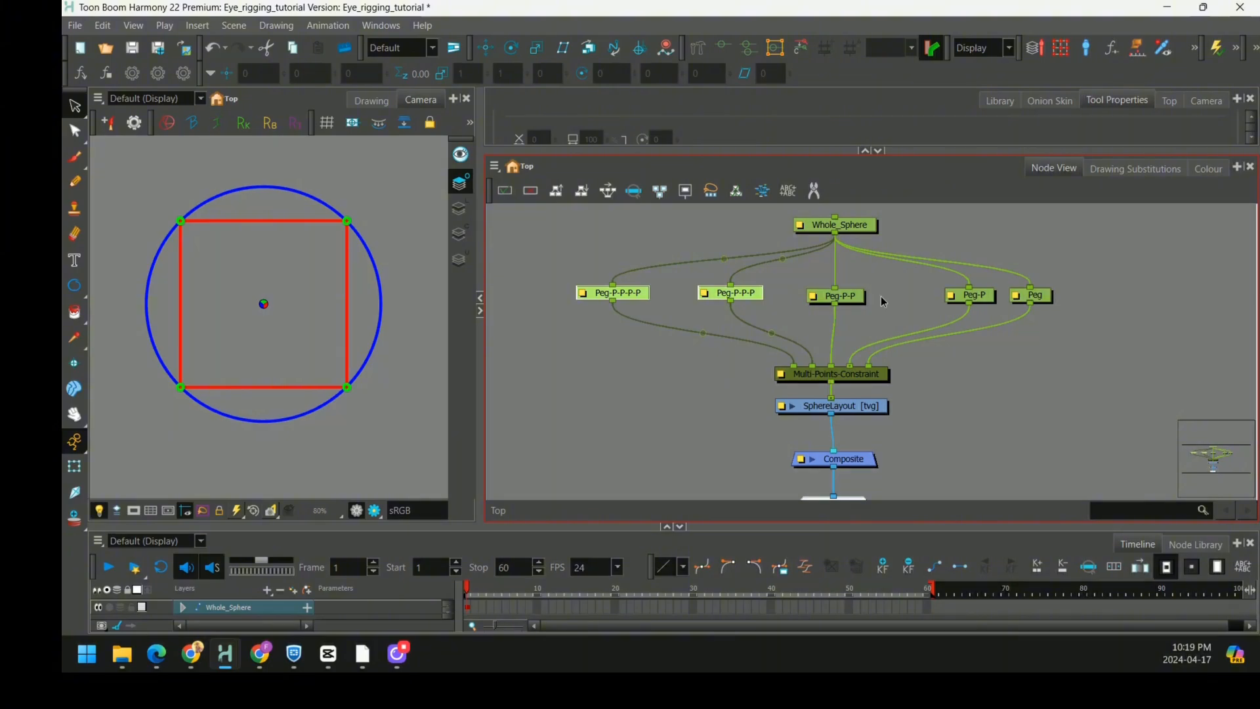
Rename the middle peg of the row as CENTER_
double_click(819, 298)
double_click(802, 216)
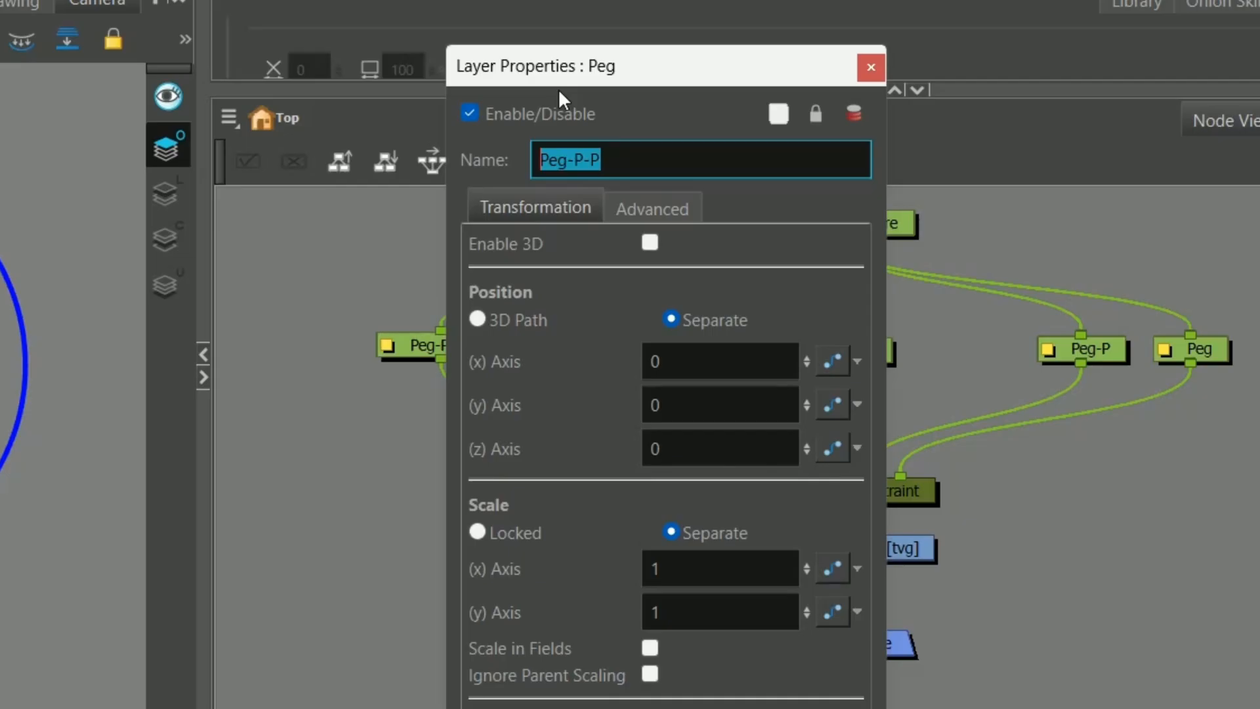
type("CENTER_")
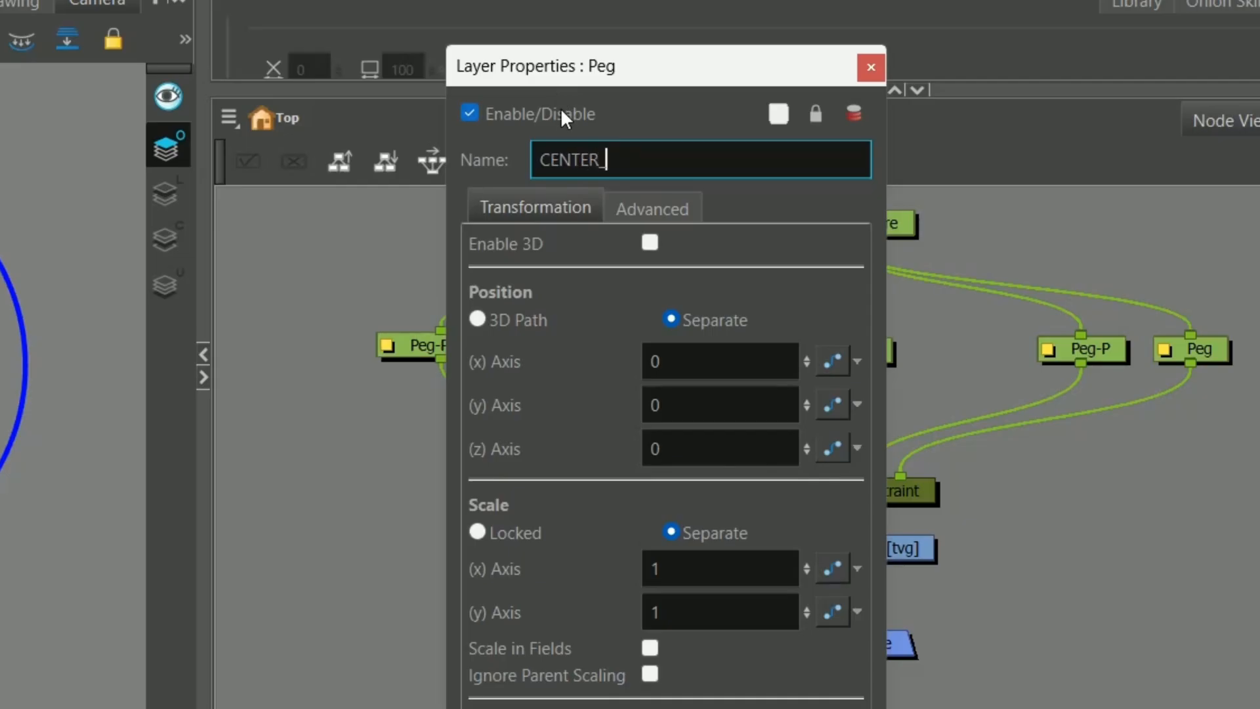
left_click(869, 68)
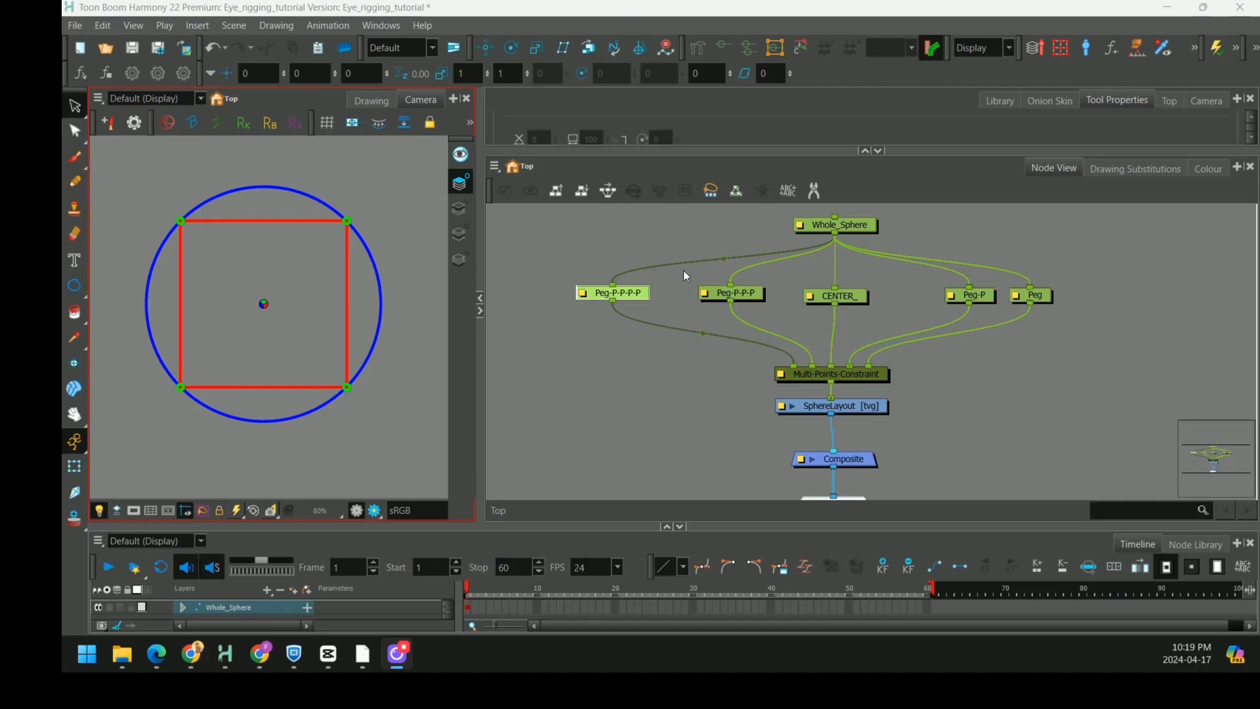
Rename the leftmost peg as A_Bottom and the peg between it and CENTER_ as A_Top
double_click(587, 299)
left_click_drag(722, 191, 658, 192)
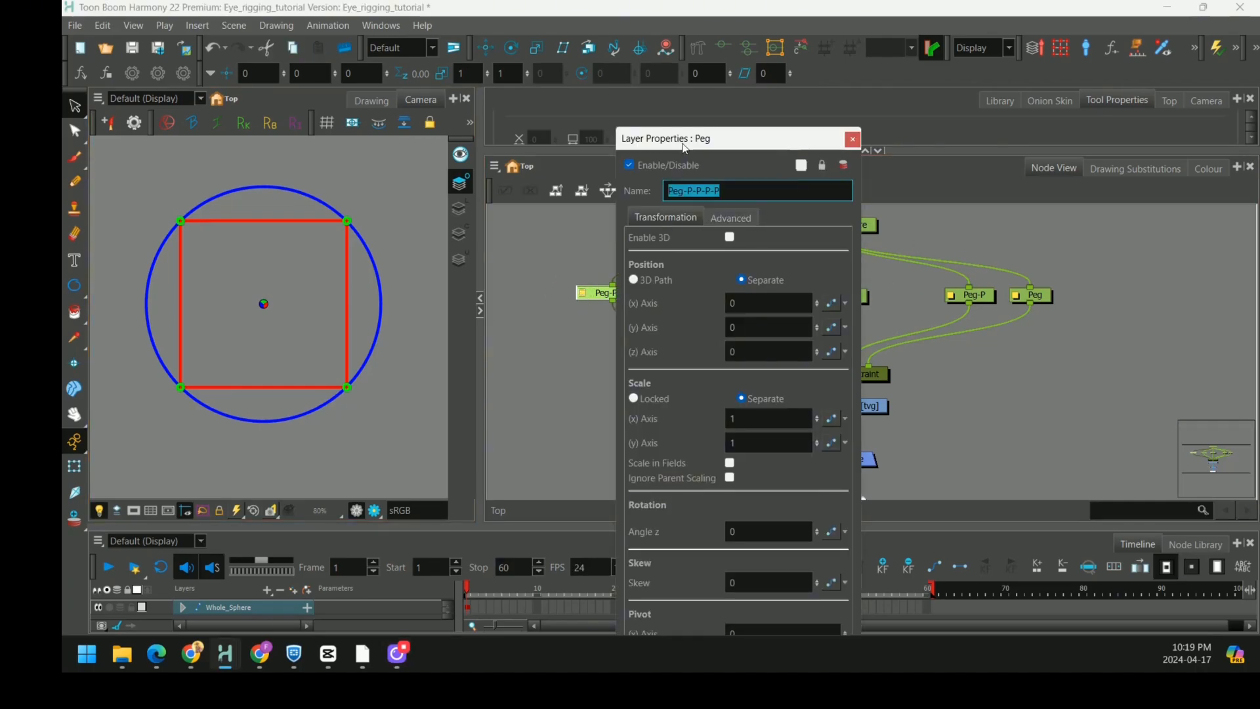
type("A_Botto")
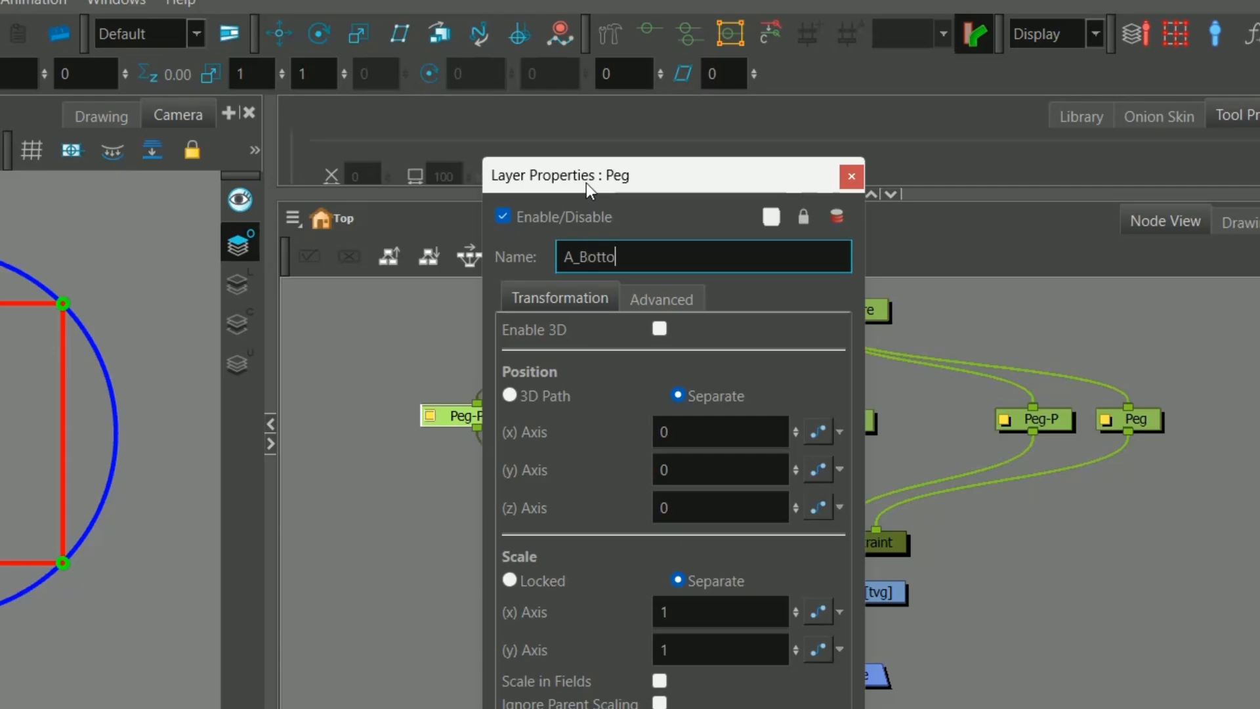
type("m")
key("Return")
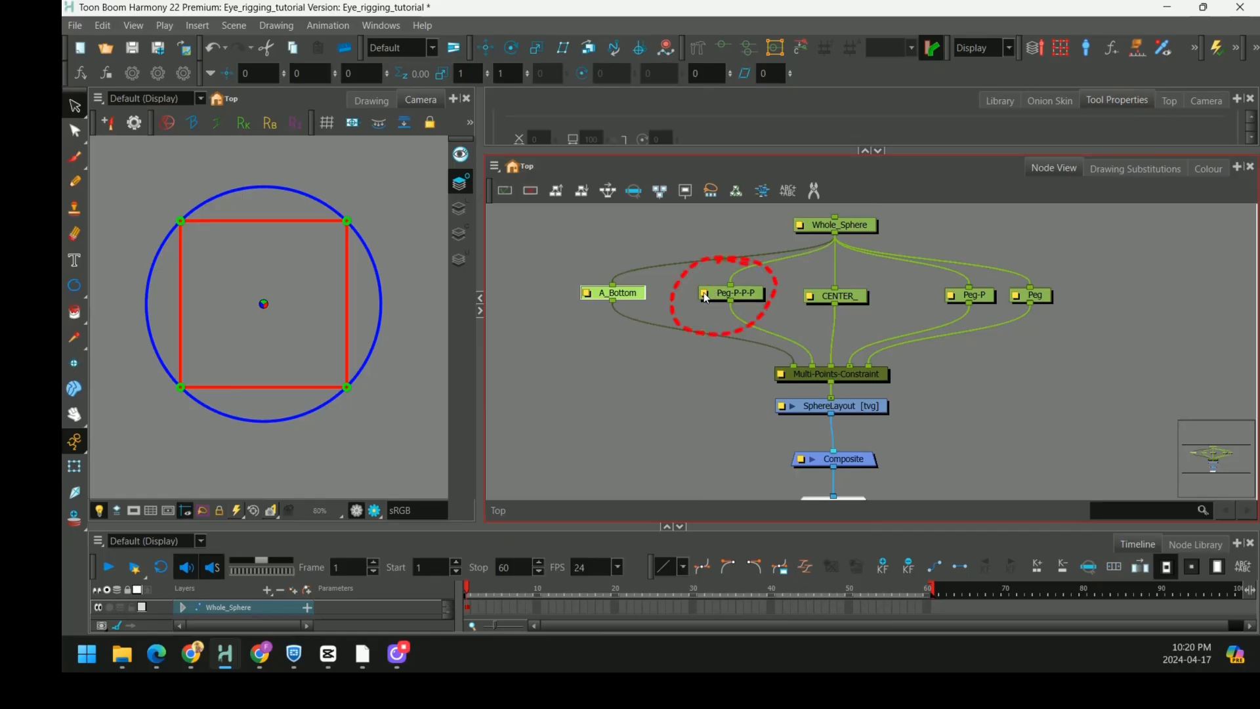
double_click(706, 298)
type("A_Top")
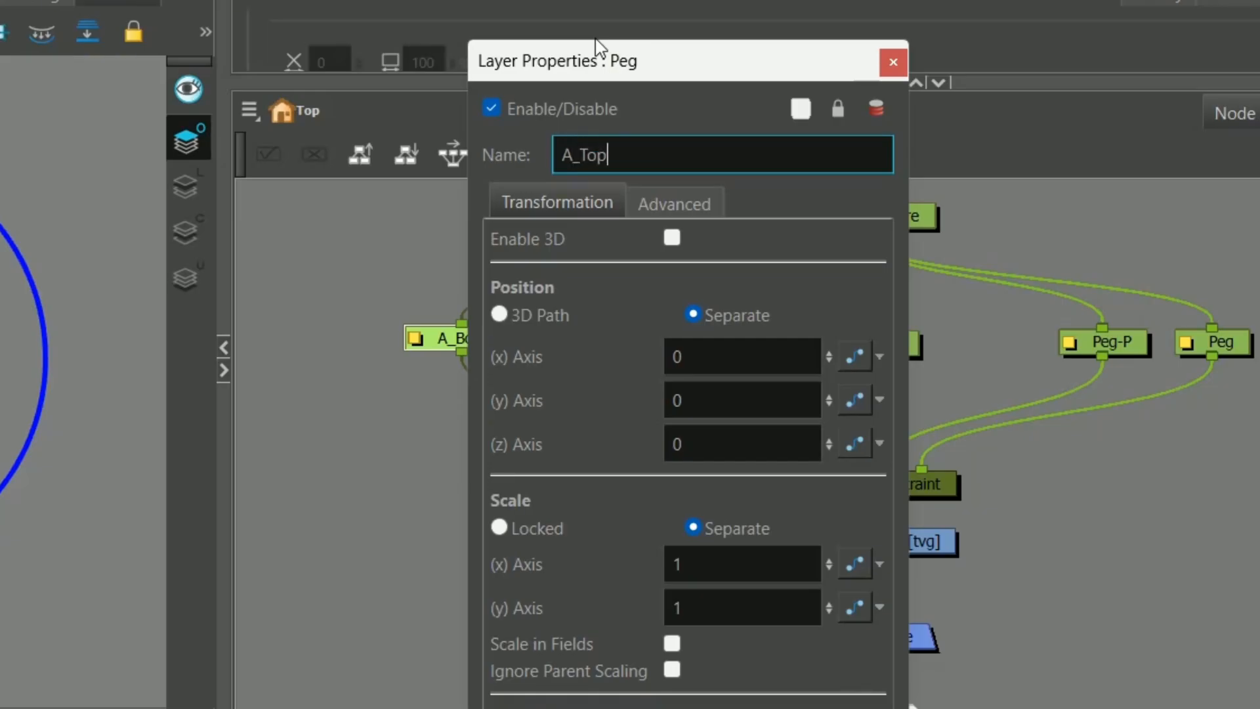
left_click(892, 61)
Rename the first peg right of CENTER_ as B_Top and the rightmost peg as B_Bottom
double_click(1109, 341)
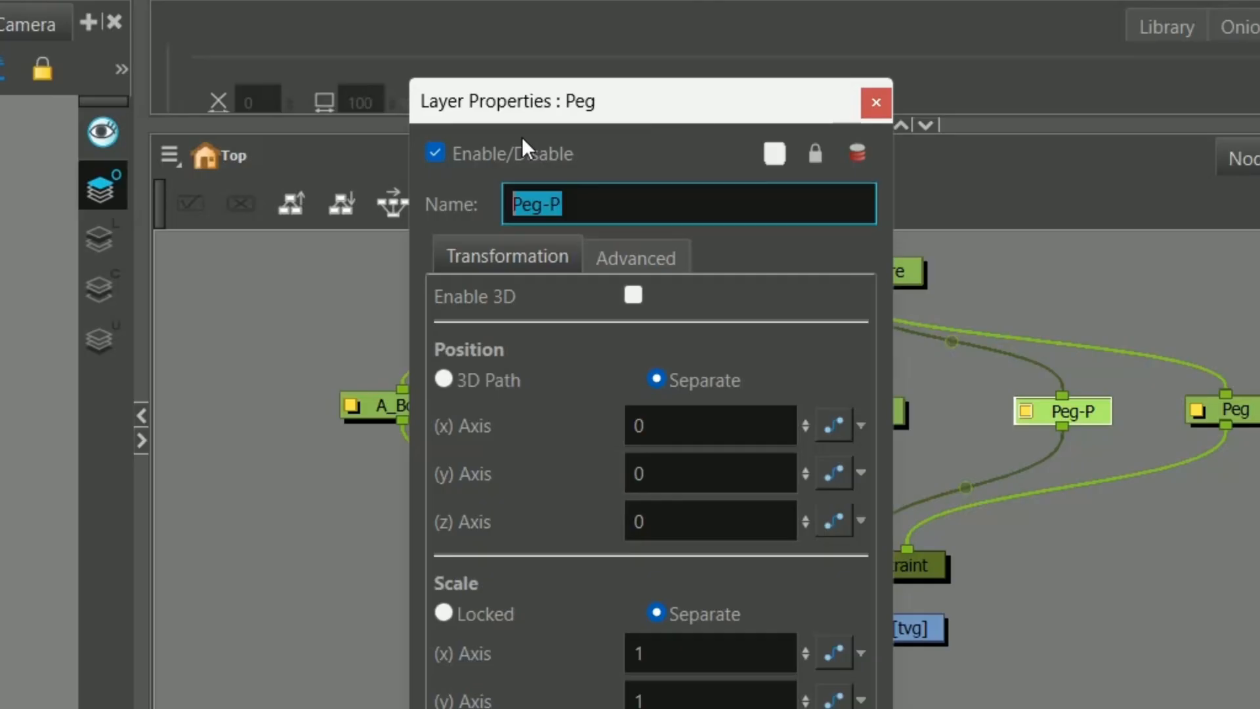
type("B_B")
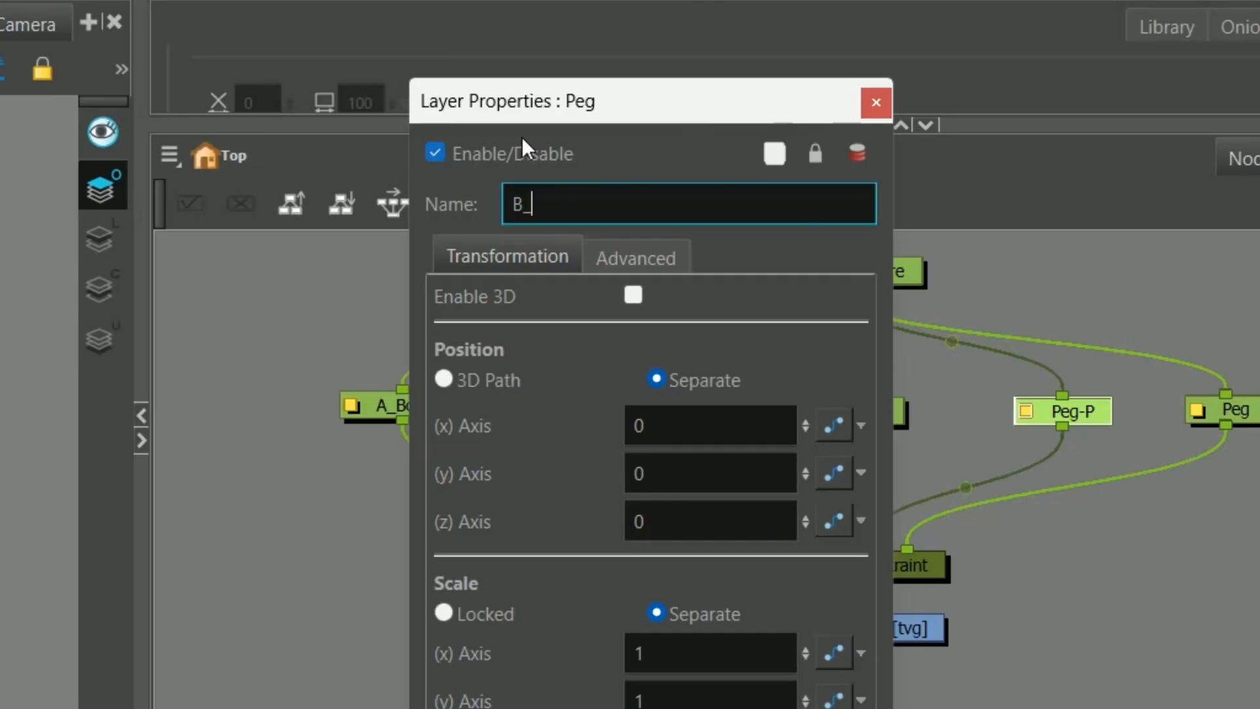
key("BackSpace")
type("Top")
key("Return")
double_click(1032, 296)
type("B_")
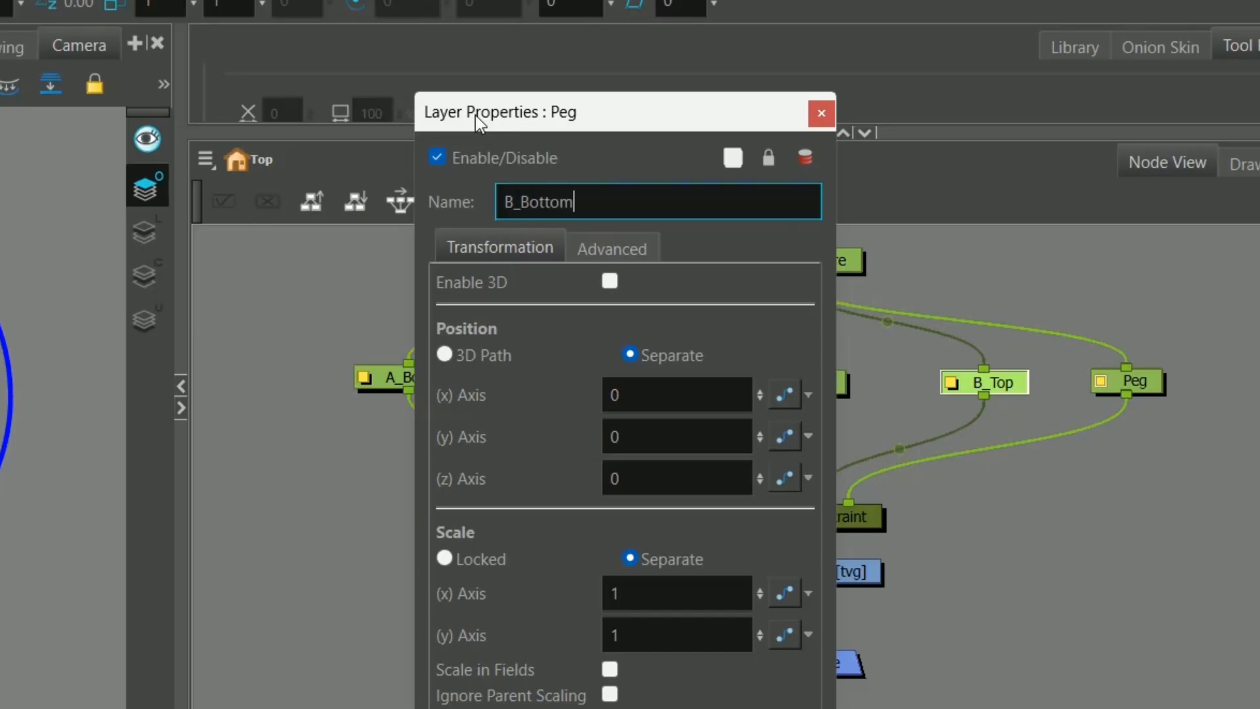
key("Return")
Give the CENTER_ peg the green layer colour #00ff7f in its layer properties
left_click(825, 382)
left_click(830, 262)
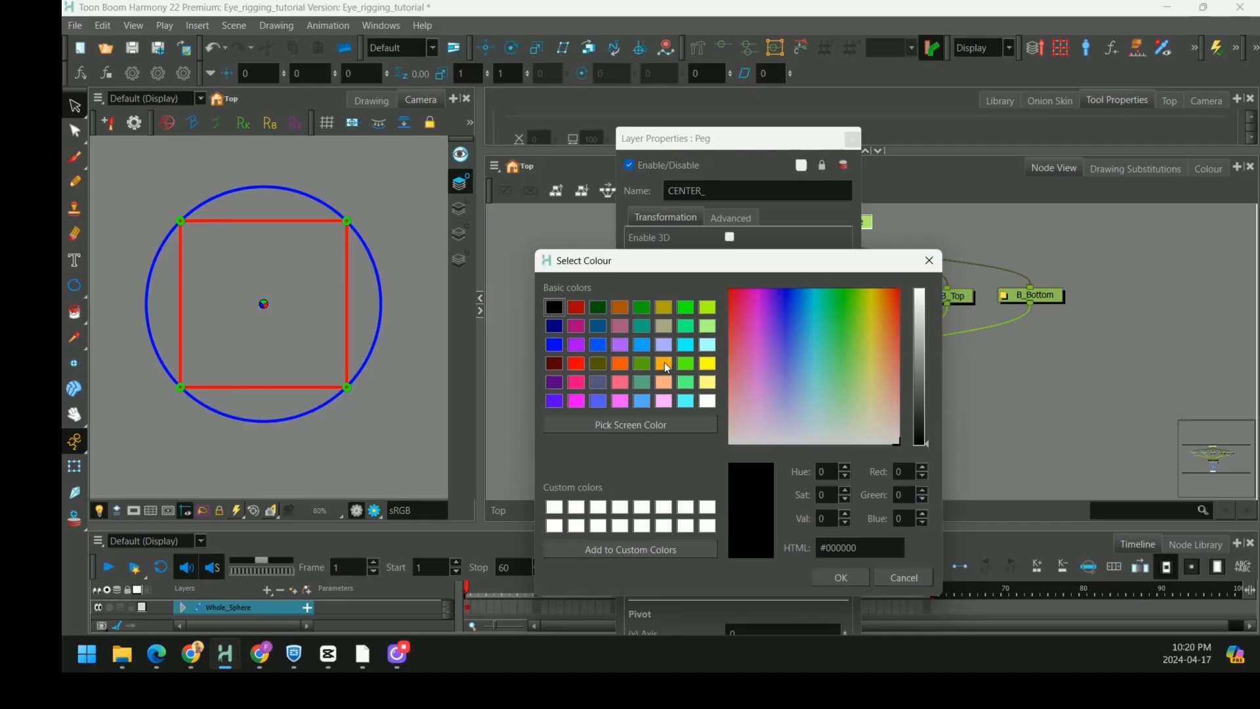
left_click(686, 326)
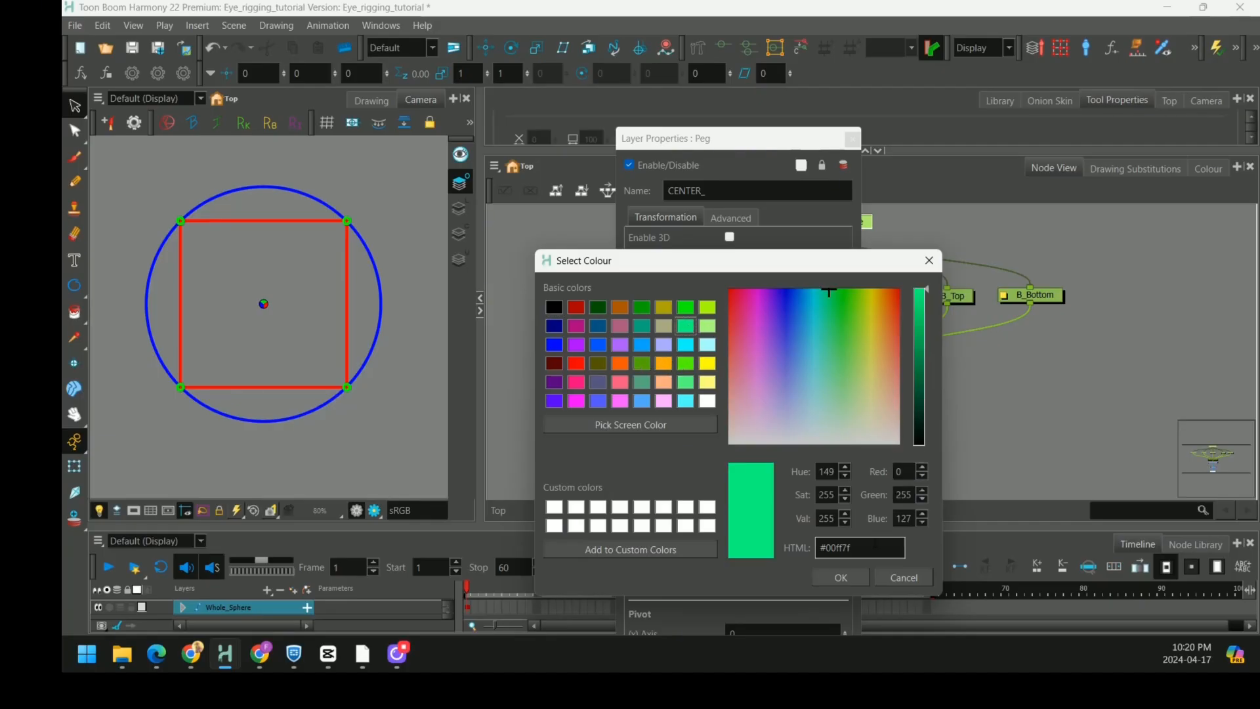
left_click(842, 577)
left_click(852, 138)
left_click(864, 296)
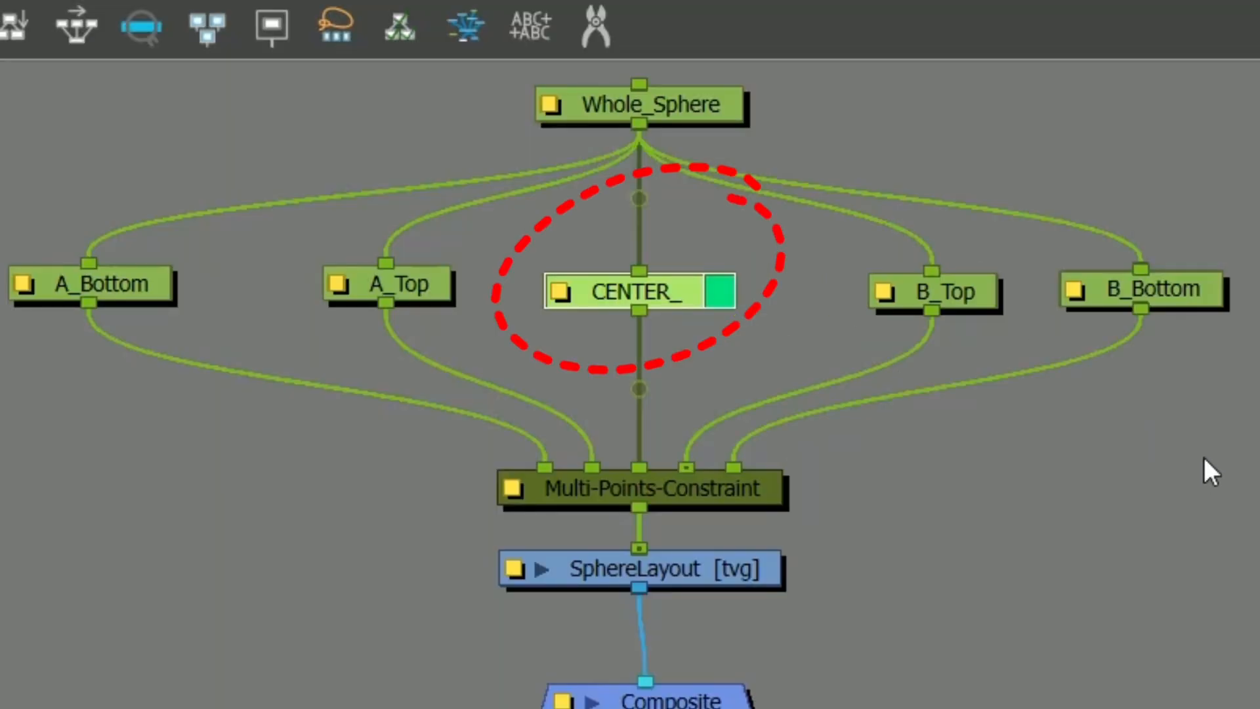
left_click(1190, 458)
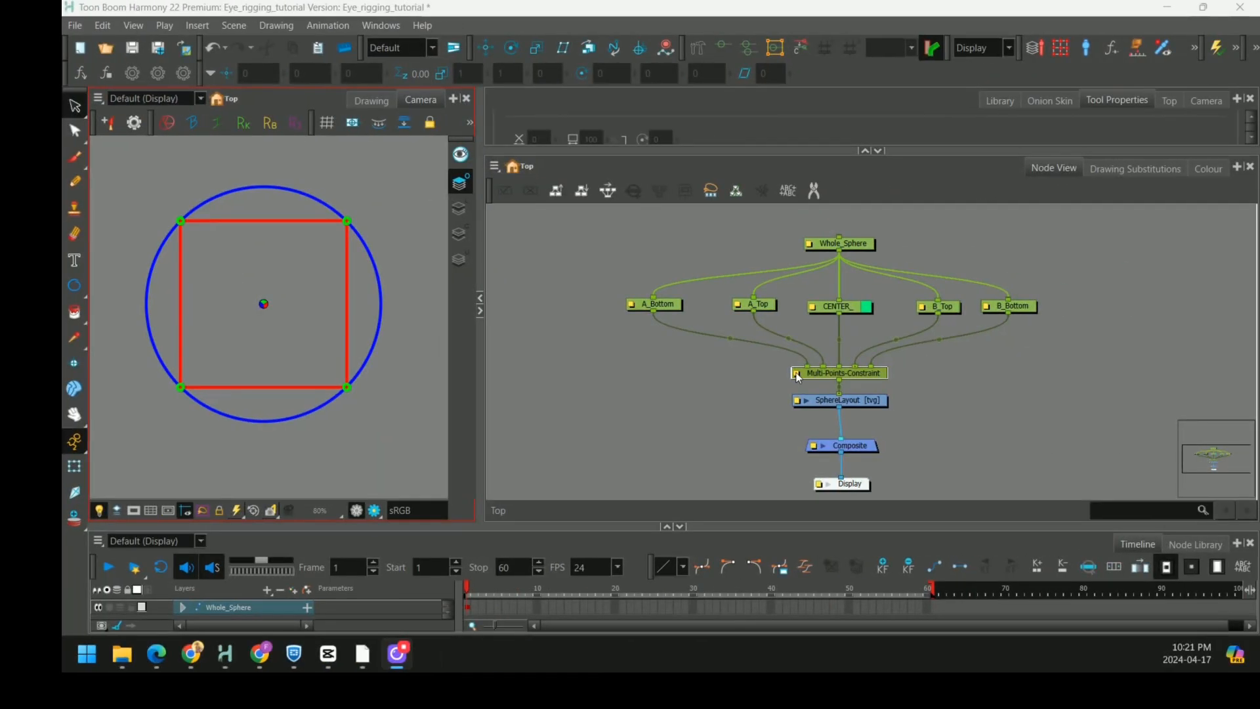
Set the Multi-Points-Constraint's Flatten Type to Project to Plane and enable Allow Perspective Transform
left_click(872, 379)
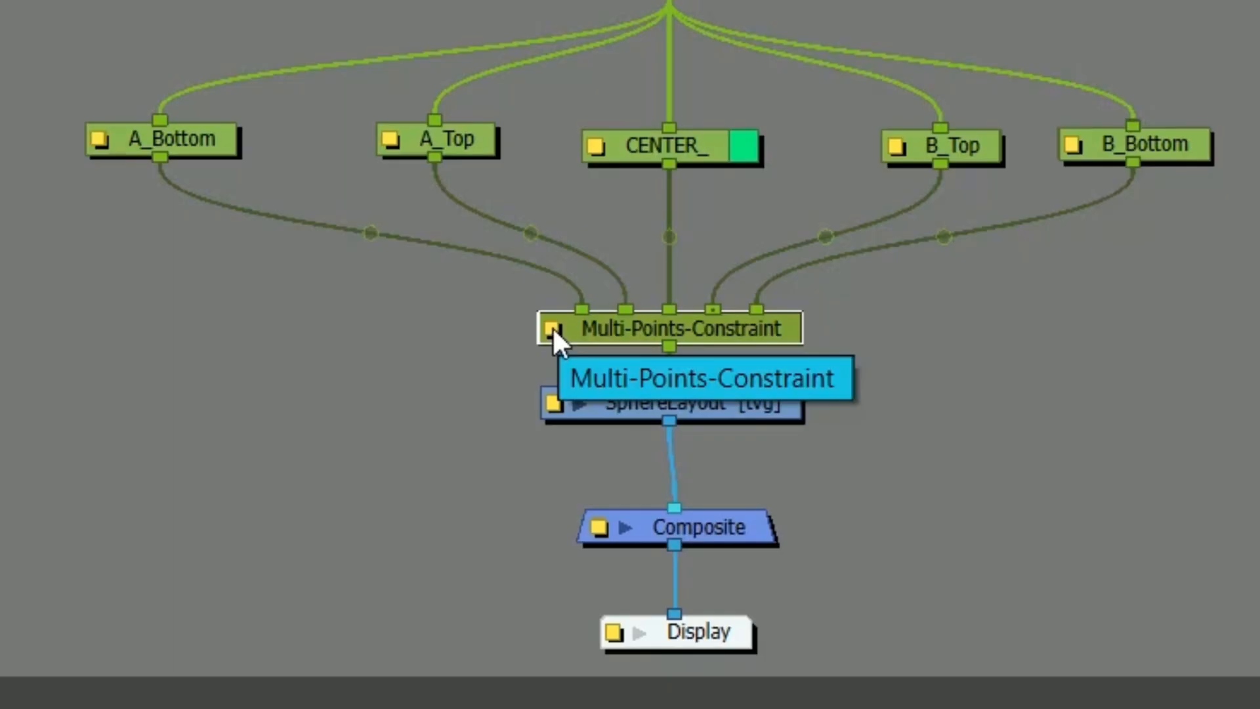
double_click(799, 378)
left_click(826, 248)
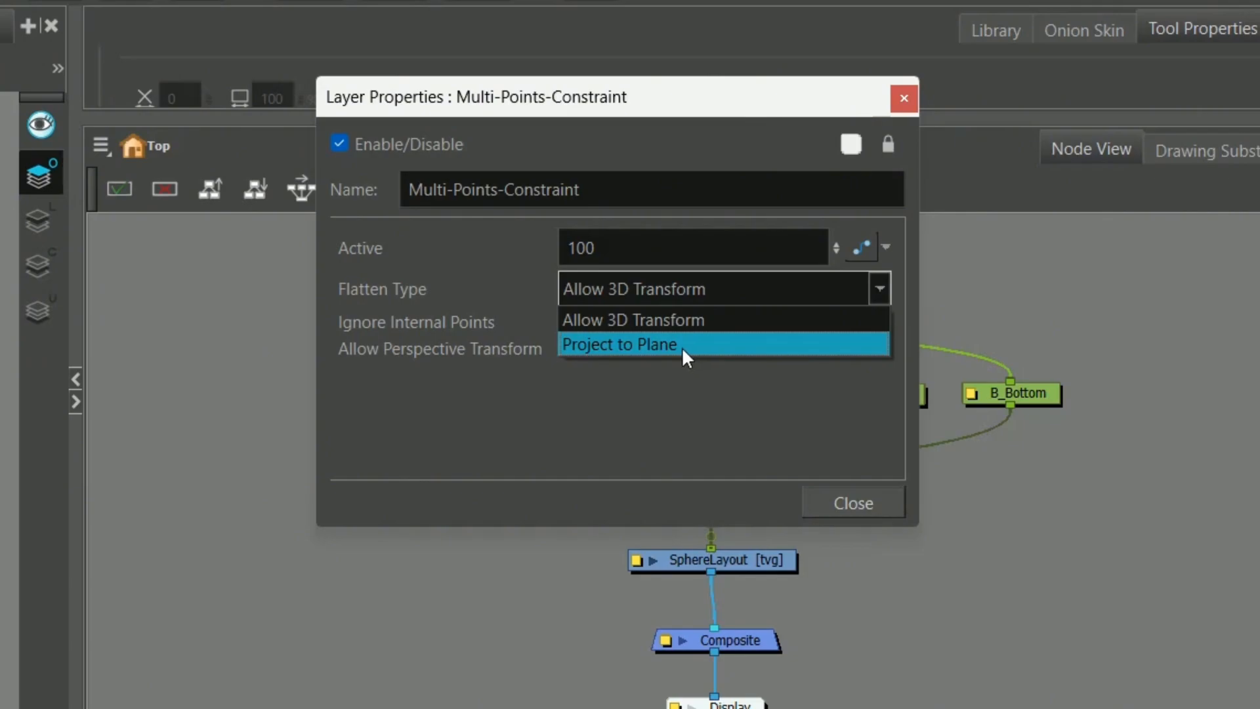
left_click(681, 347)
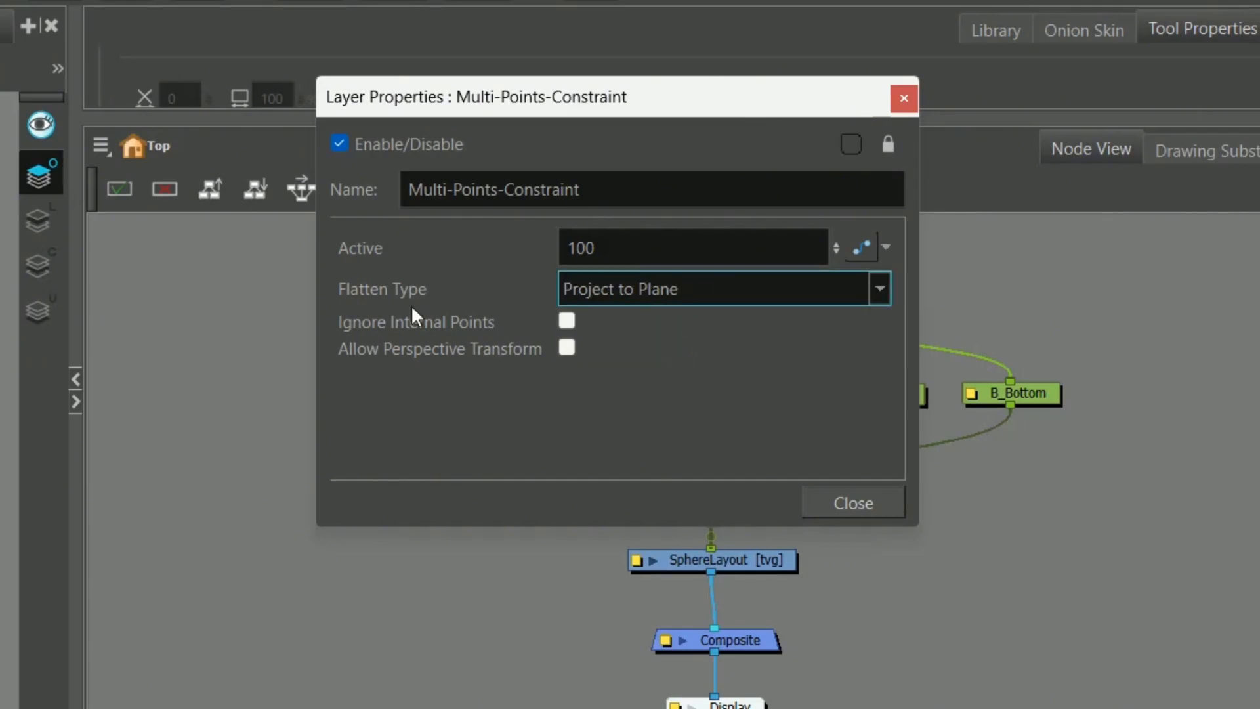
left_click(567, 348)
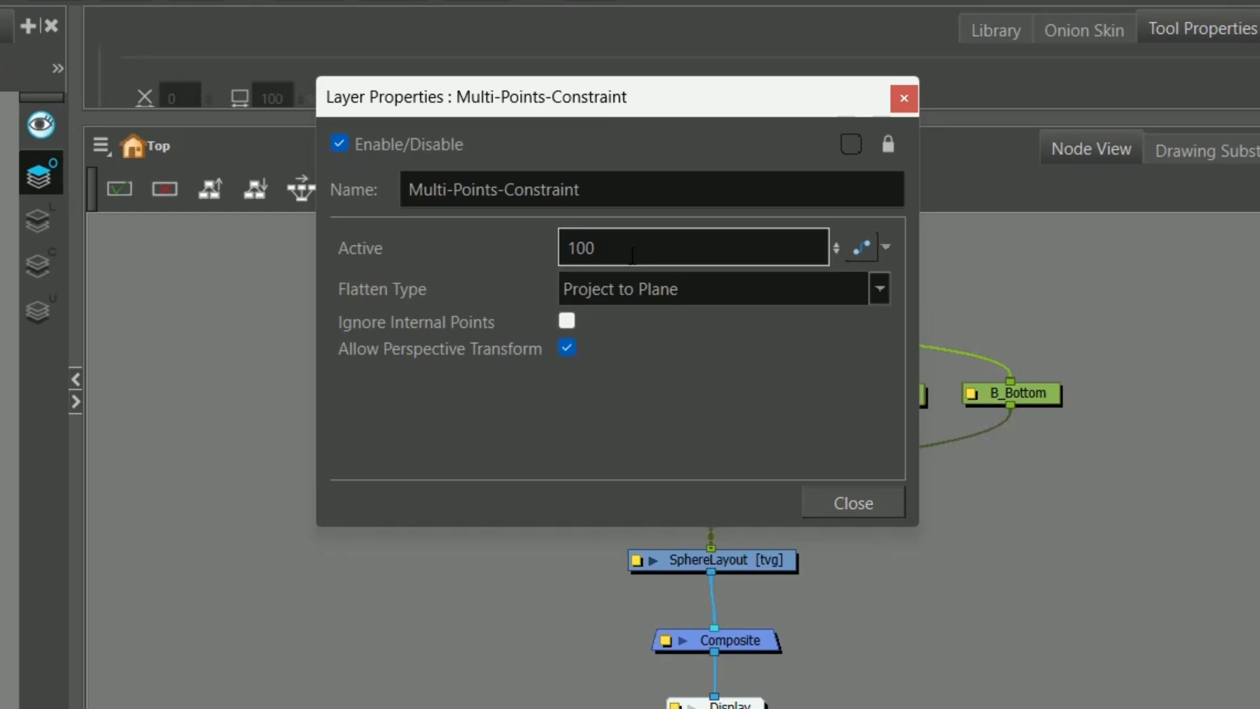
left_click(853, 503)
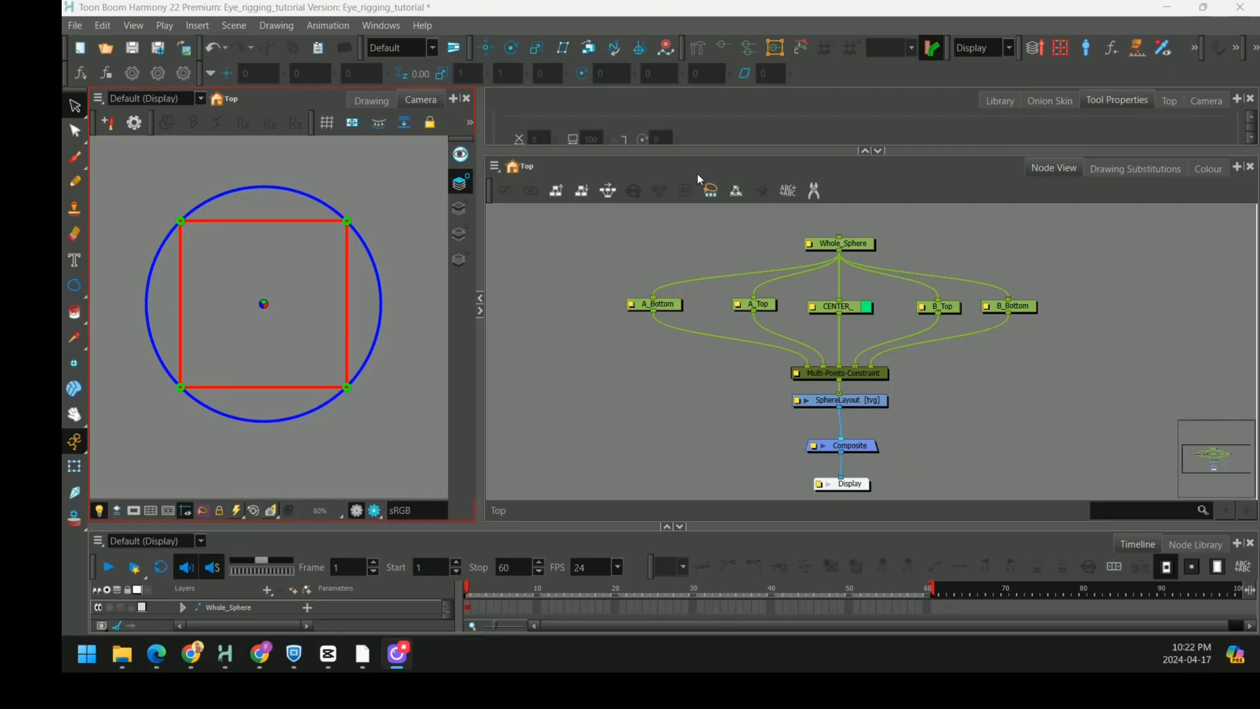
Using the Rotate tool, move the A_Bottom peg's pivot onto the green point at the square's lower-left corner
left_click(250, 228)
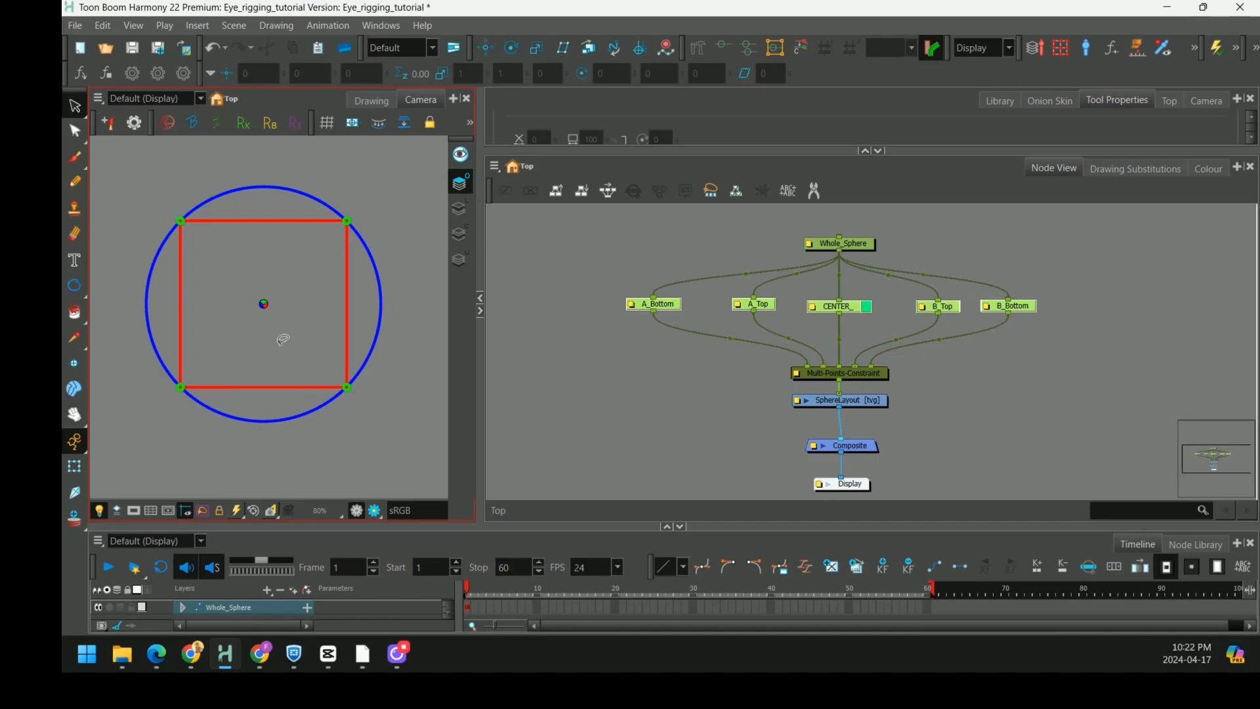
left_click(703, 379)
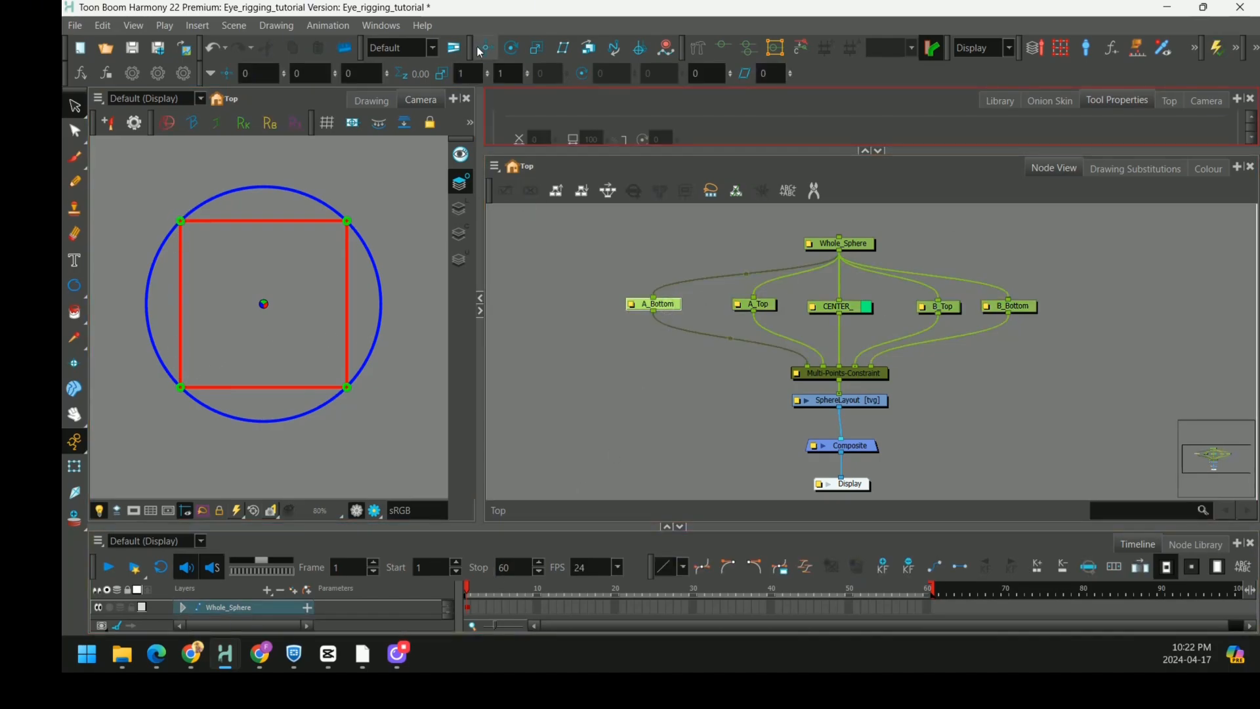
left_click(511, 49)
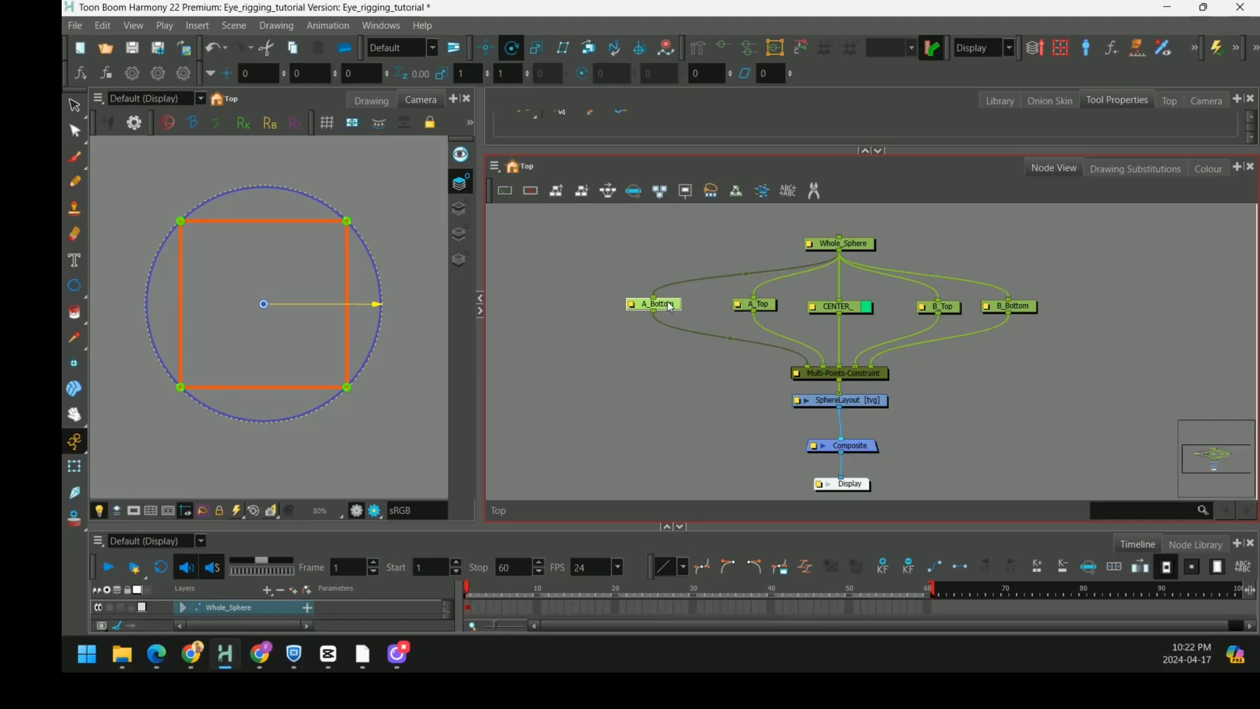
scroll(288, 318, "up", 1)
scroll(250, 365, "up", 4)
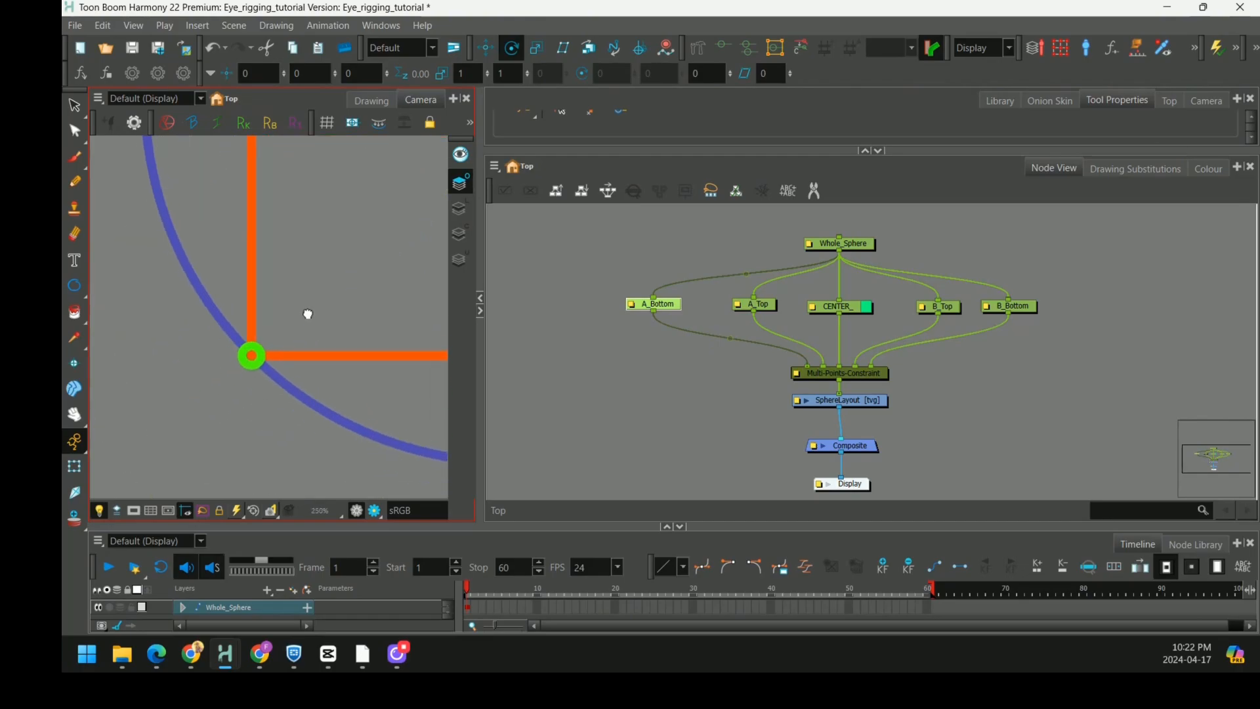
scroll(281, 334, "up", 3)
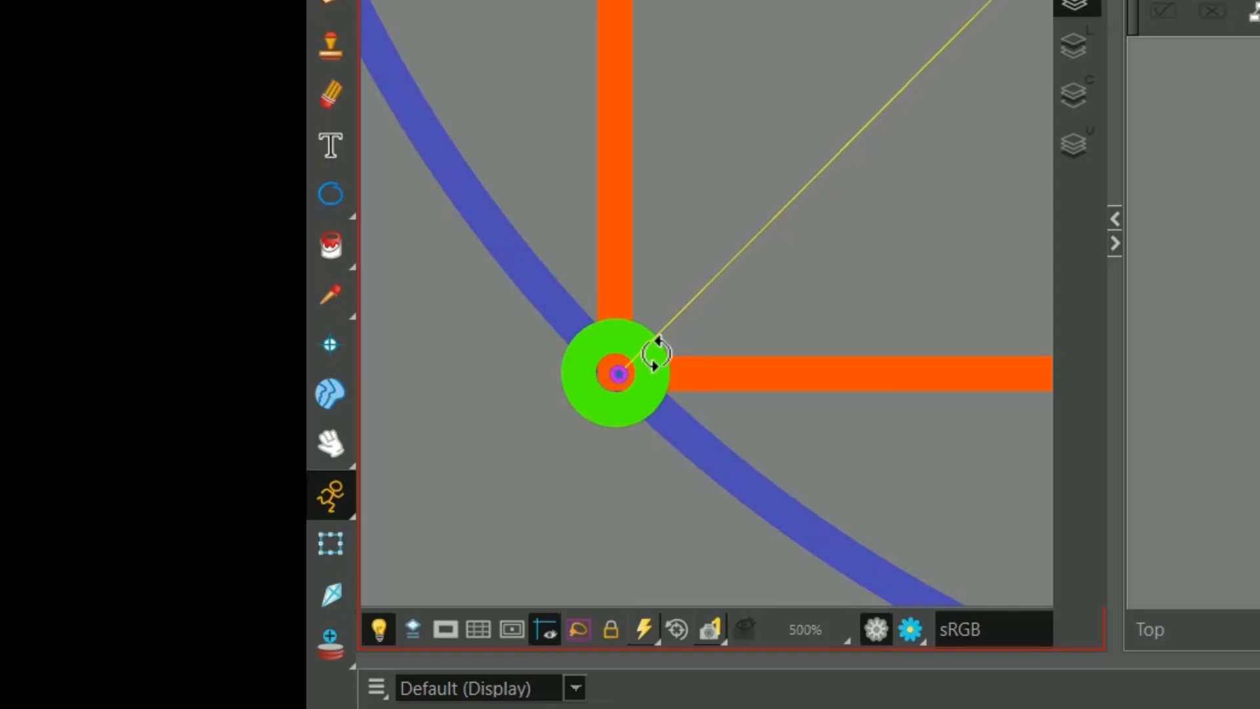
Move the A_Top peg's pivot onto the green point at the square's upper-left corner
scroll(282, 347, "down", 8)
left_click(771, 309)
scroll(302, 328, "up", 1)
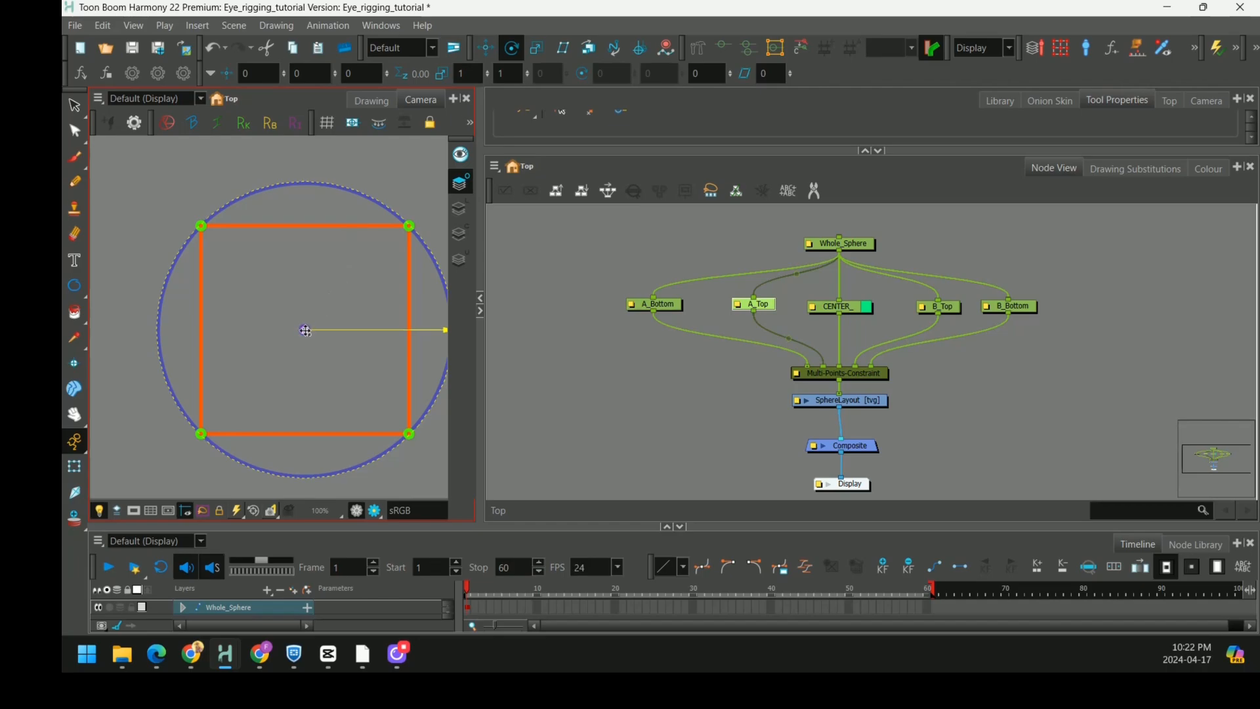
scroll(386, 388, "up", 4)
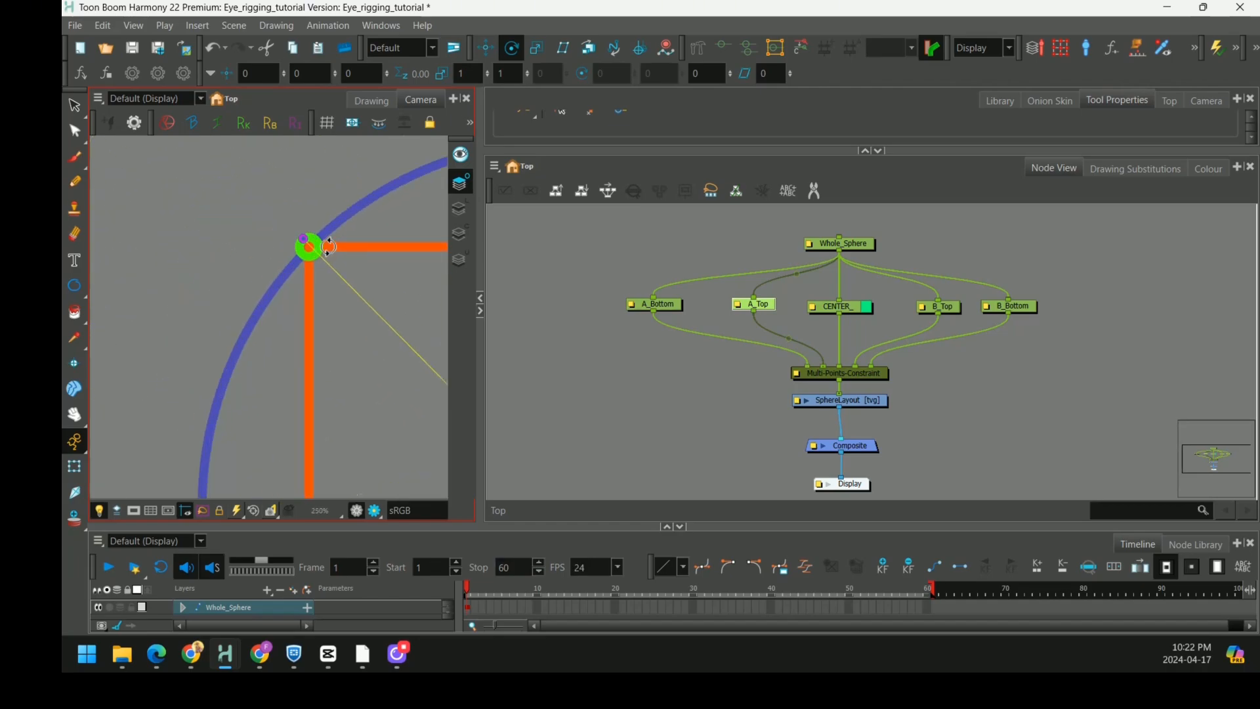
scroll(329, 247, "up", 4)
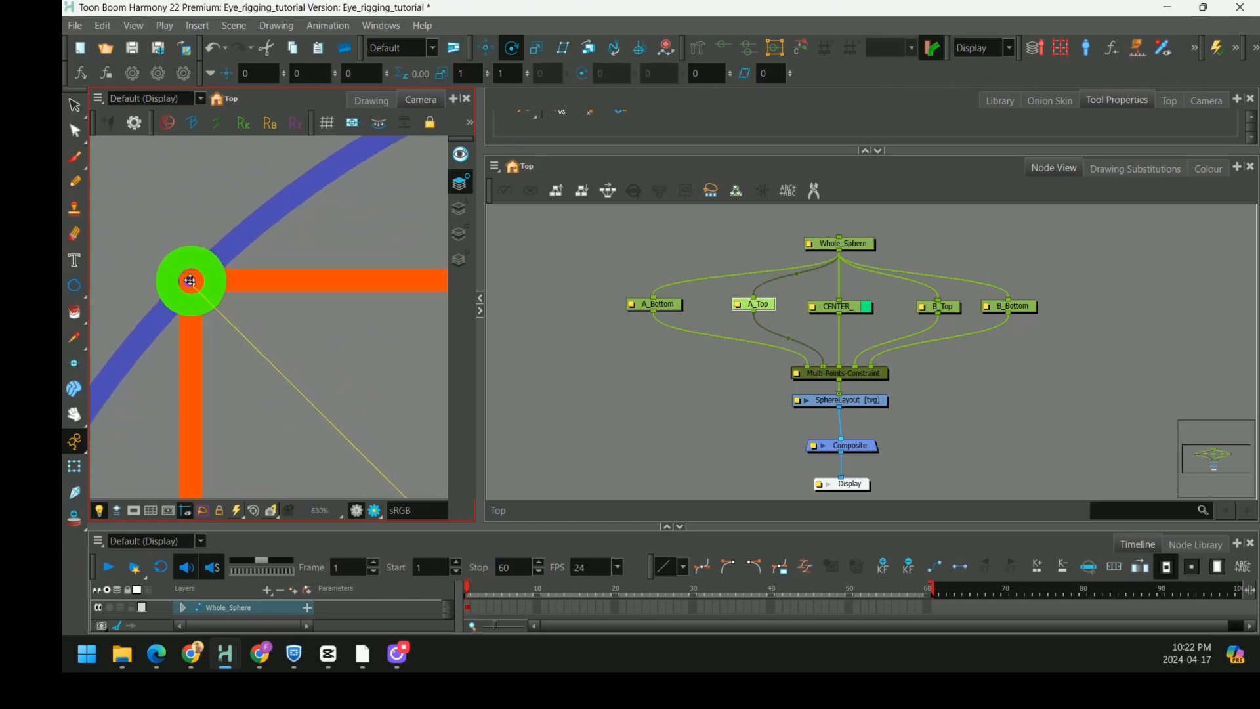
Move the B_Top peg's pivot onto the square's upper-right corner point and the B_Bottom peg's pivot onto its lower-right corner point
scroll(317, 284, "down", 9)
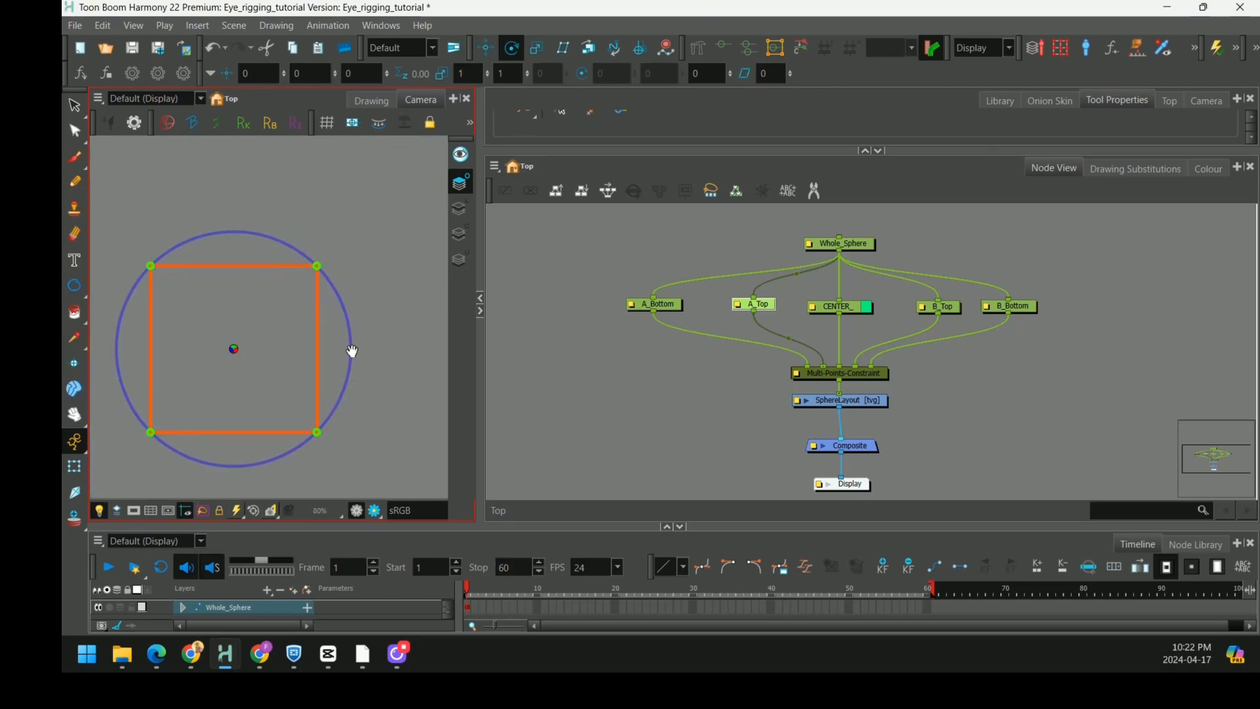
left_click(853, 307)
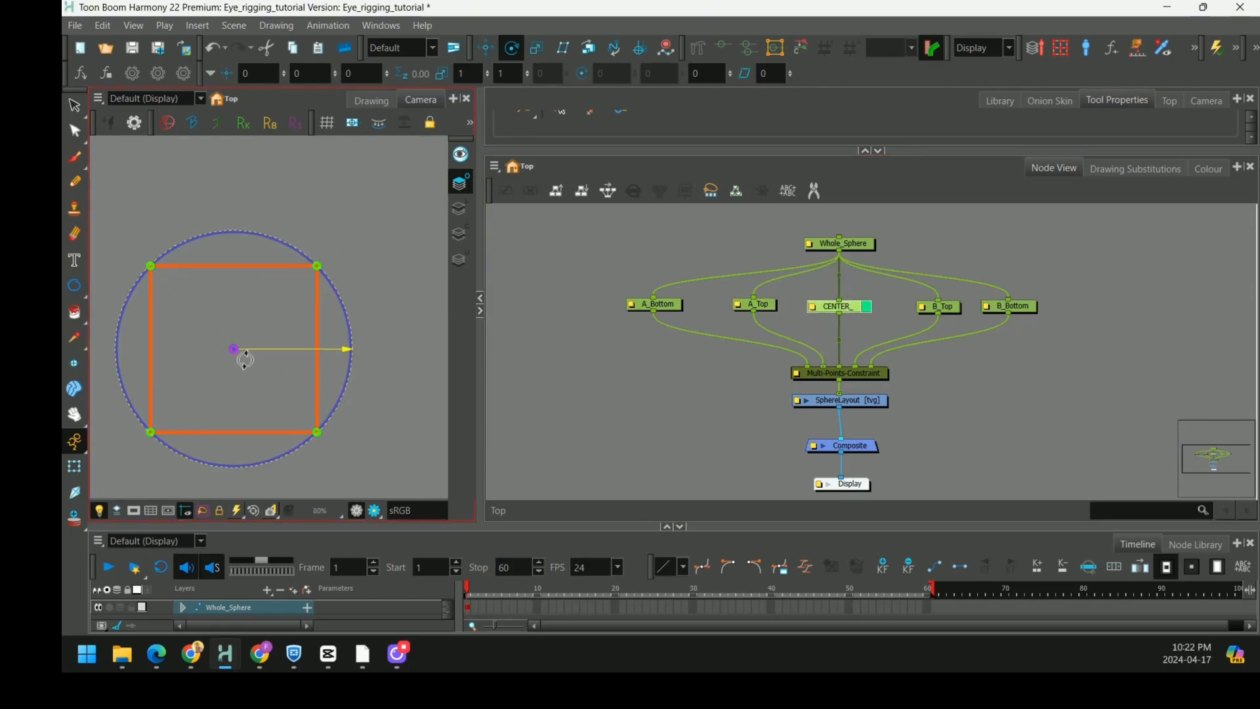
left_click(957, 307)
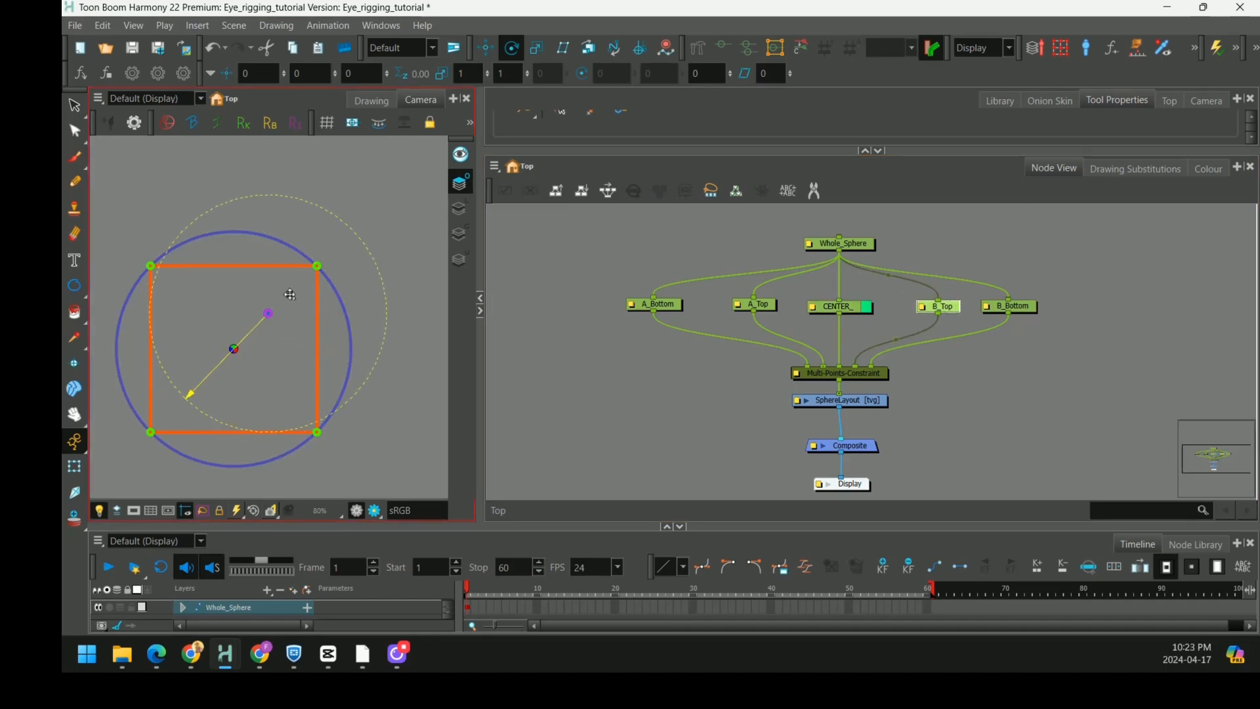
scroll(267, 317, "up", 2)
scroll(351, 236, "up", 6)
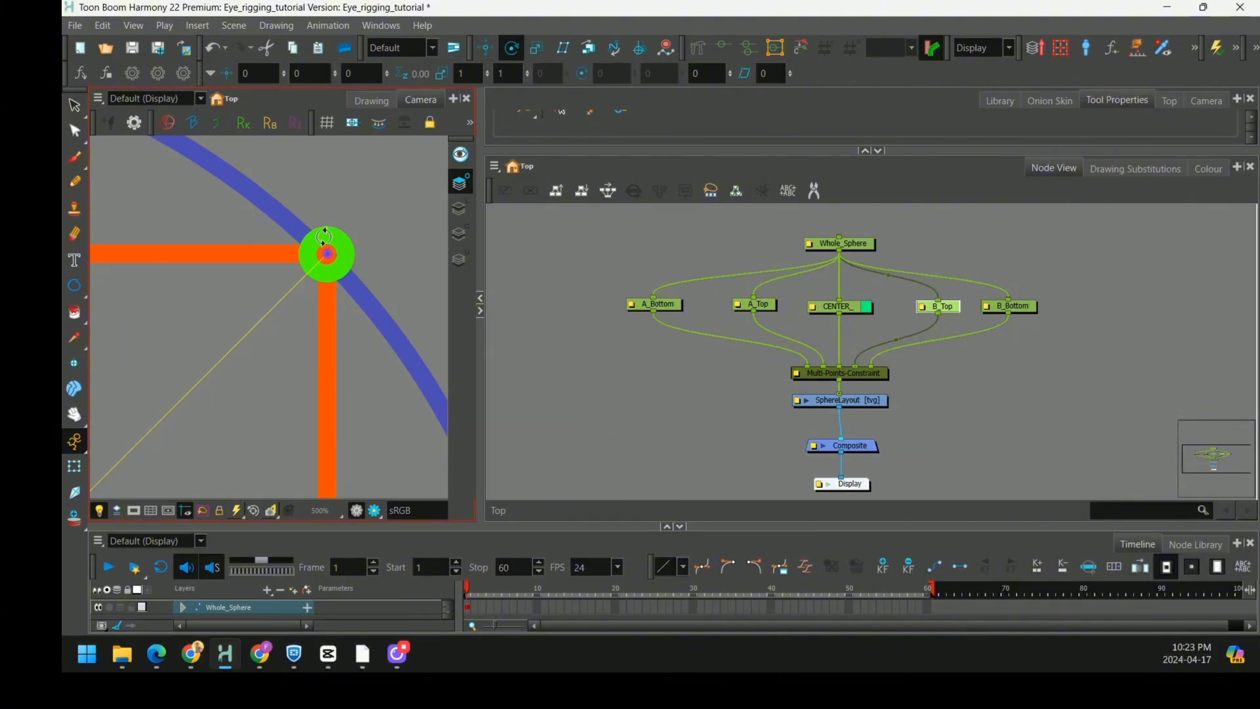
scroll(325, 253, "down", 5)
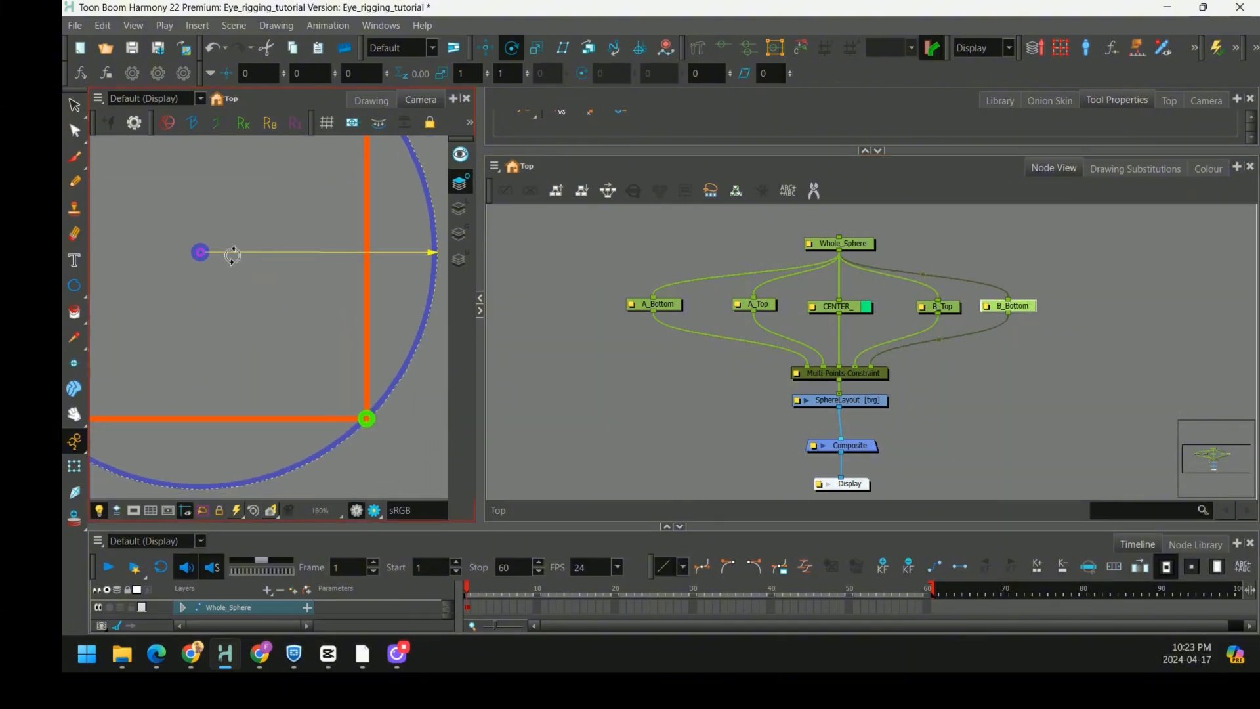
scroll(433, 390, "up", 4)
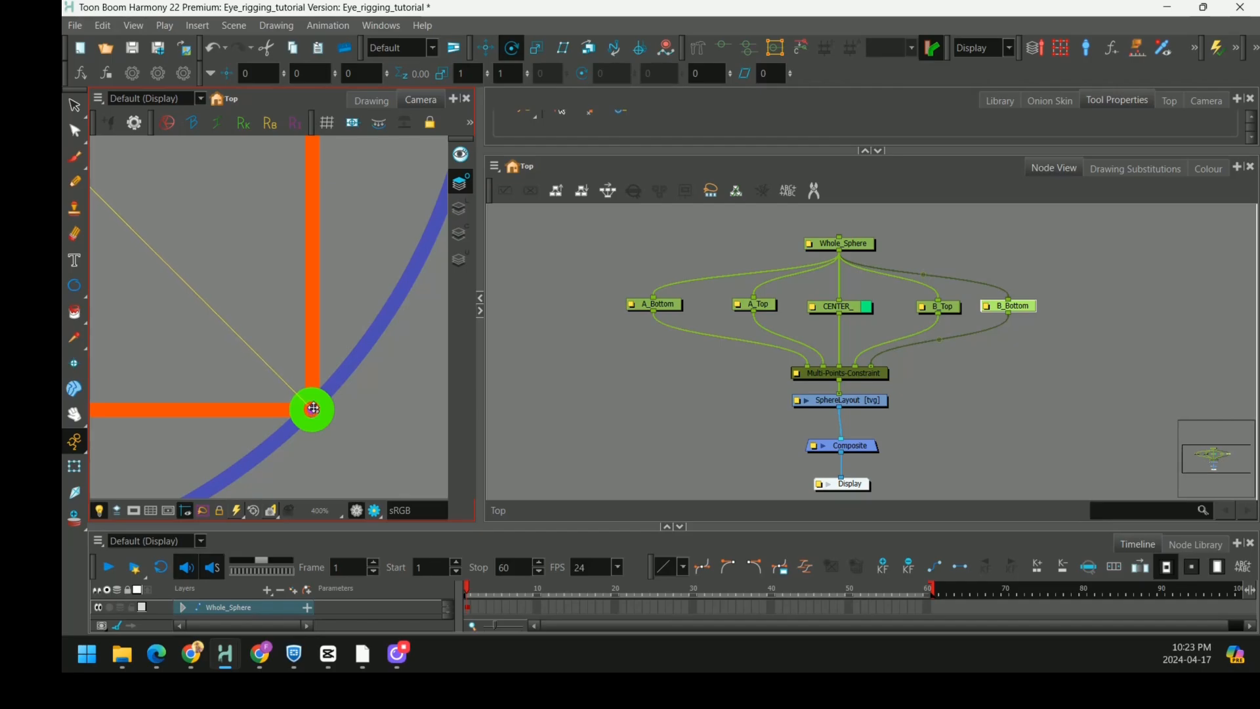
Set the CENTER_ peg's Scale to Locked in its layer properties
left_click(818, 312)
double_click(815, 313)
left_click_drag(751, 126, 743, 22)
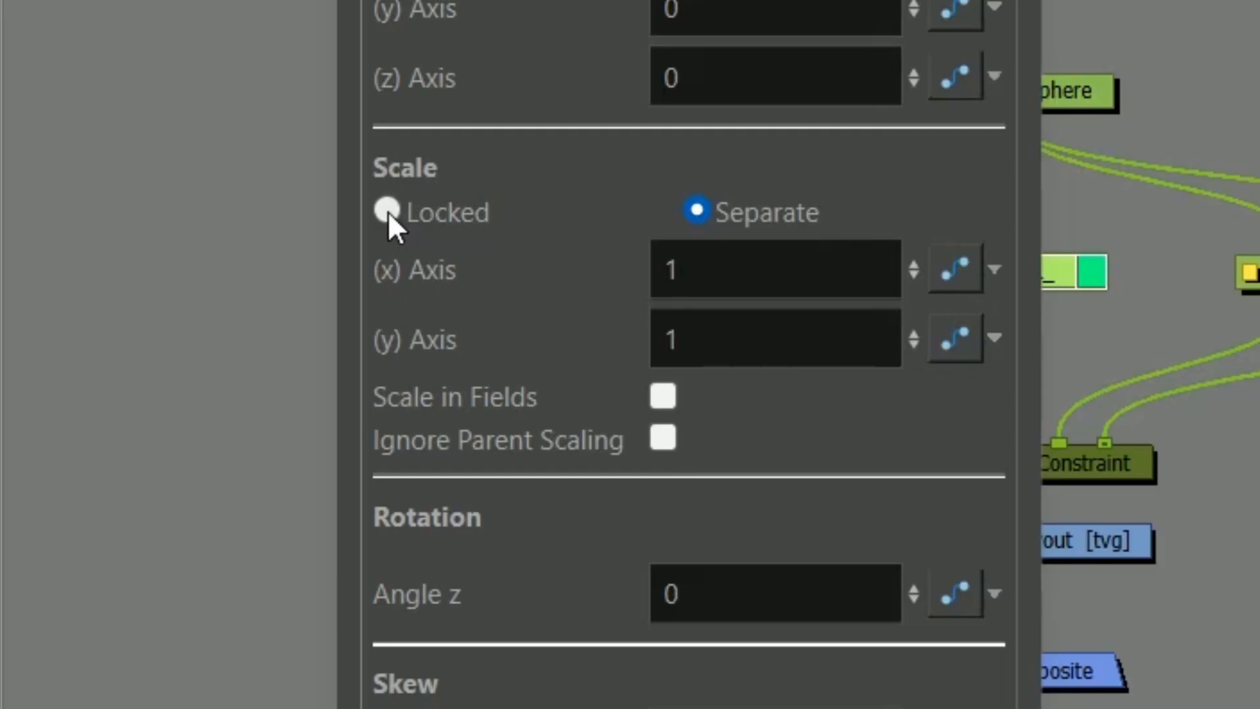
left_click(621, 286)
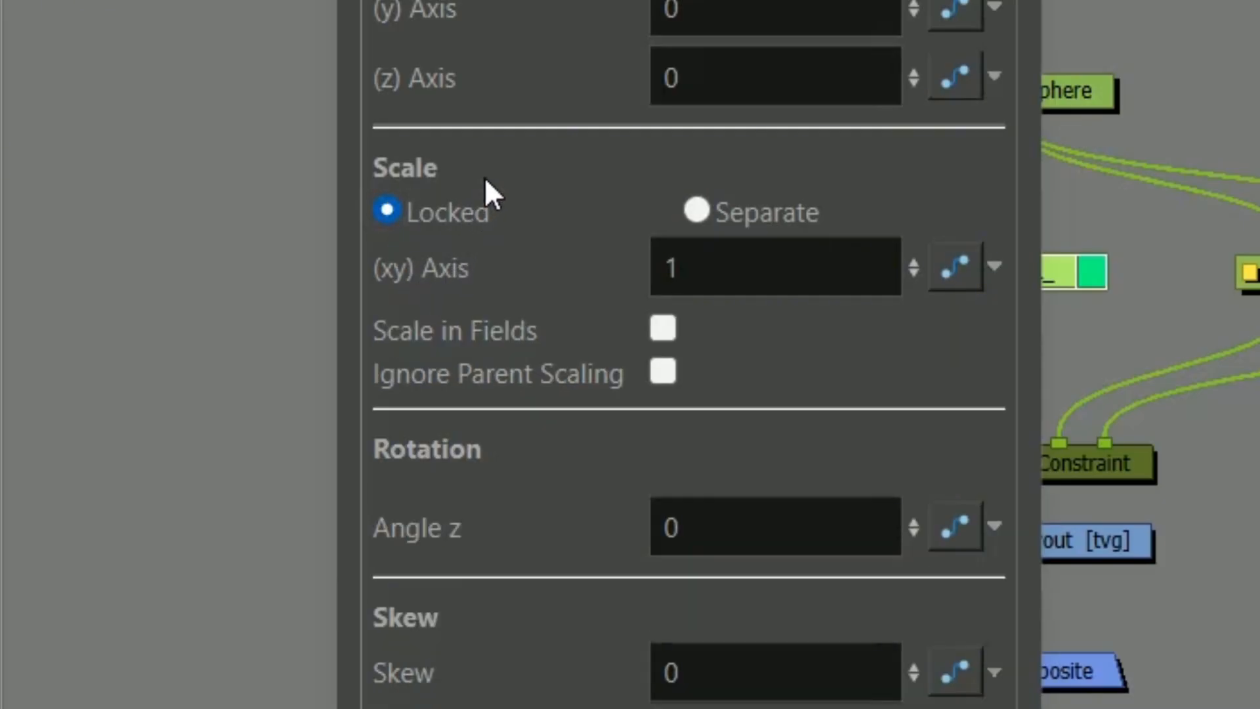
key("Return")
Expand the Whole_Sphere layer hierarchy in the timeline and select the A_Bottom peg's first frame
left_click(184, 506)
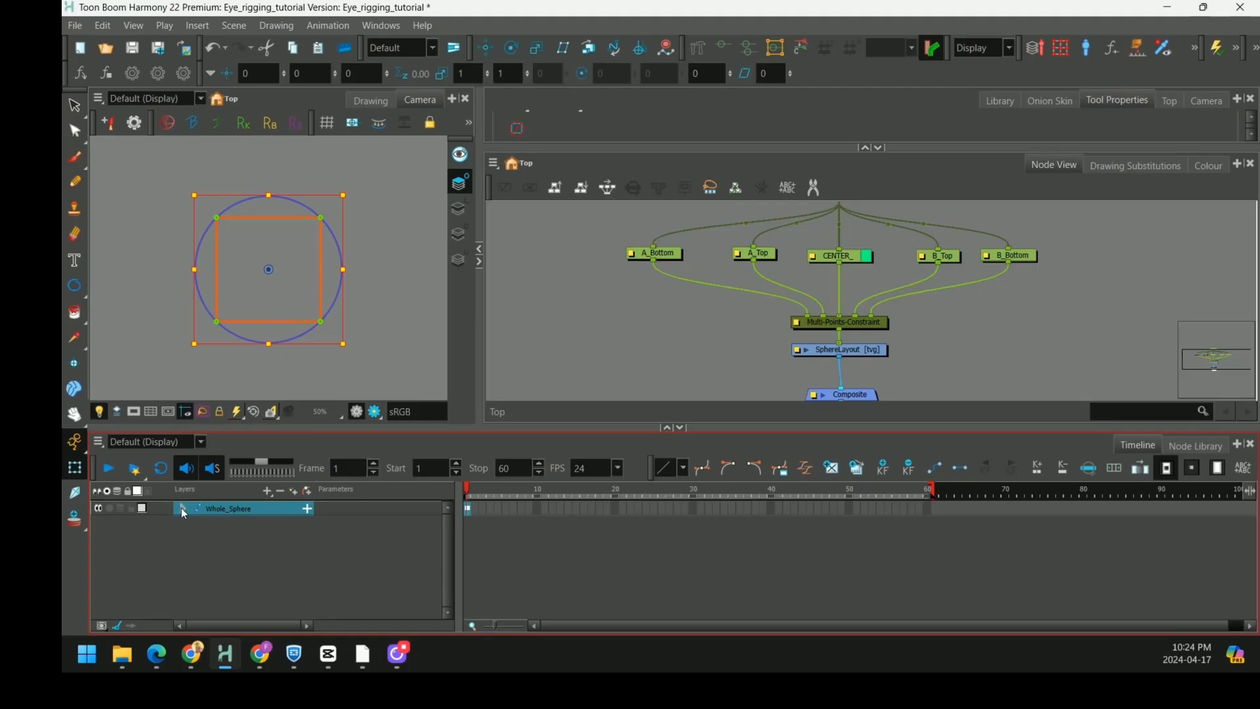
left_click(182, 509)
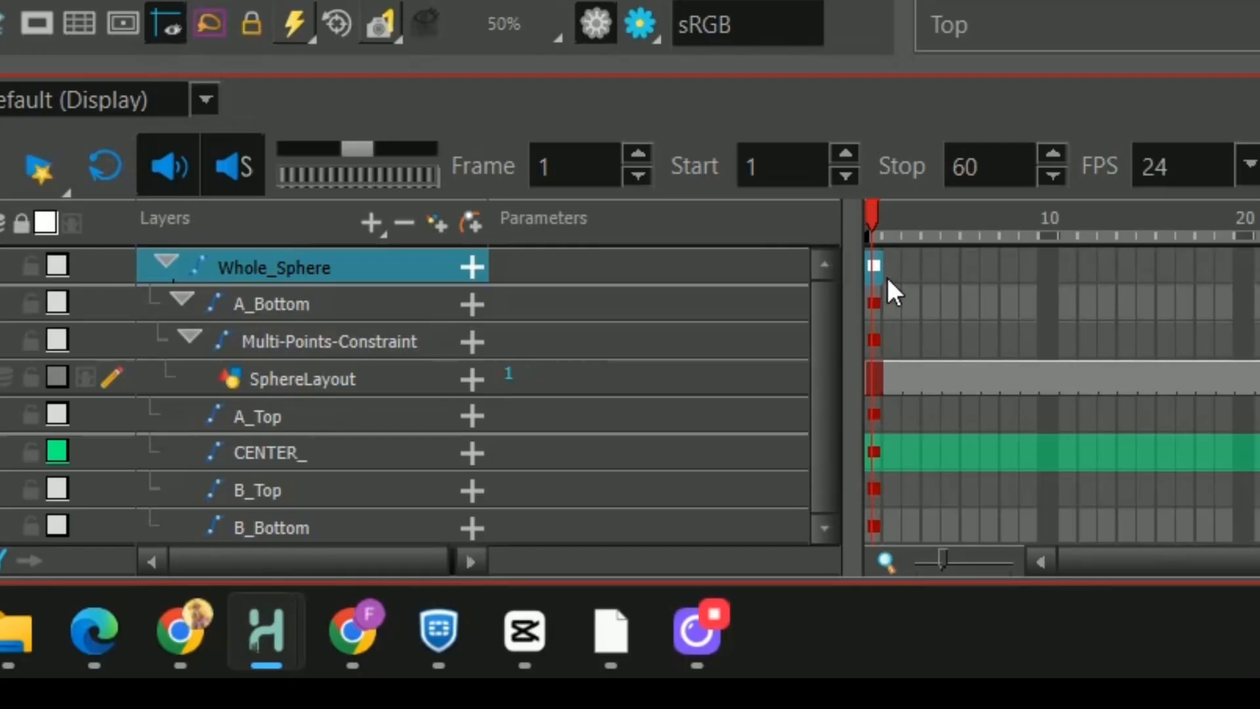
left_click(468, 523)
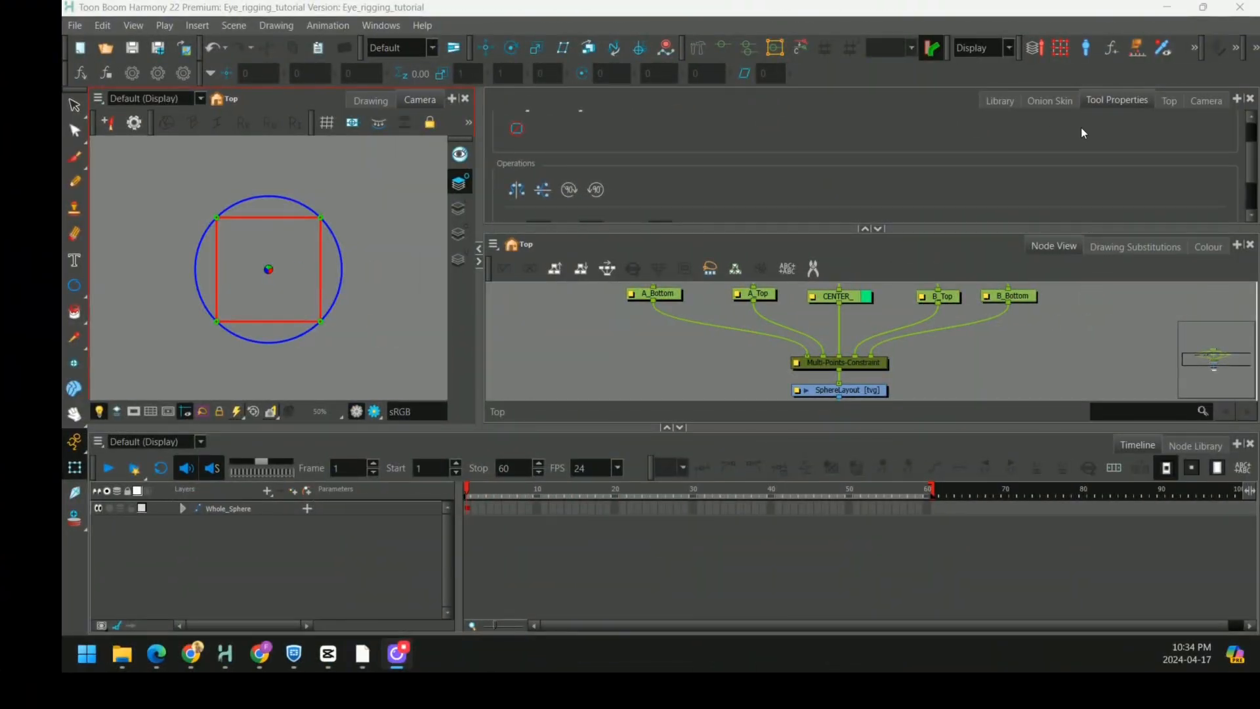
Show the Xsheet view and add two Expression columns named ZERO and ONE
left_click(384, 26)
left_click(392, 607)
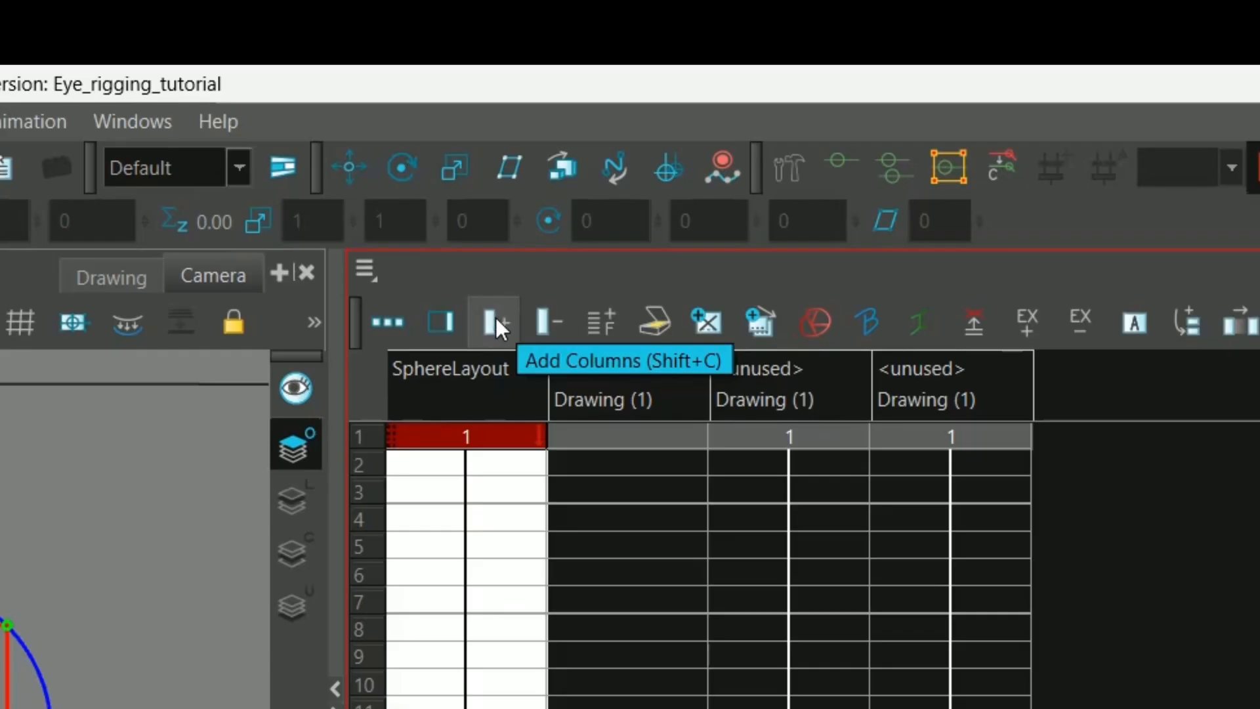
left_click(557, 123)
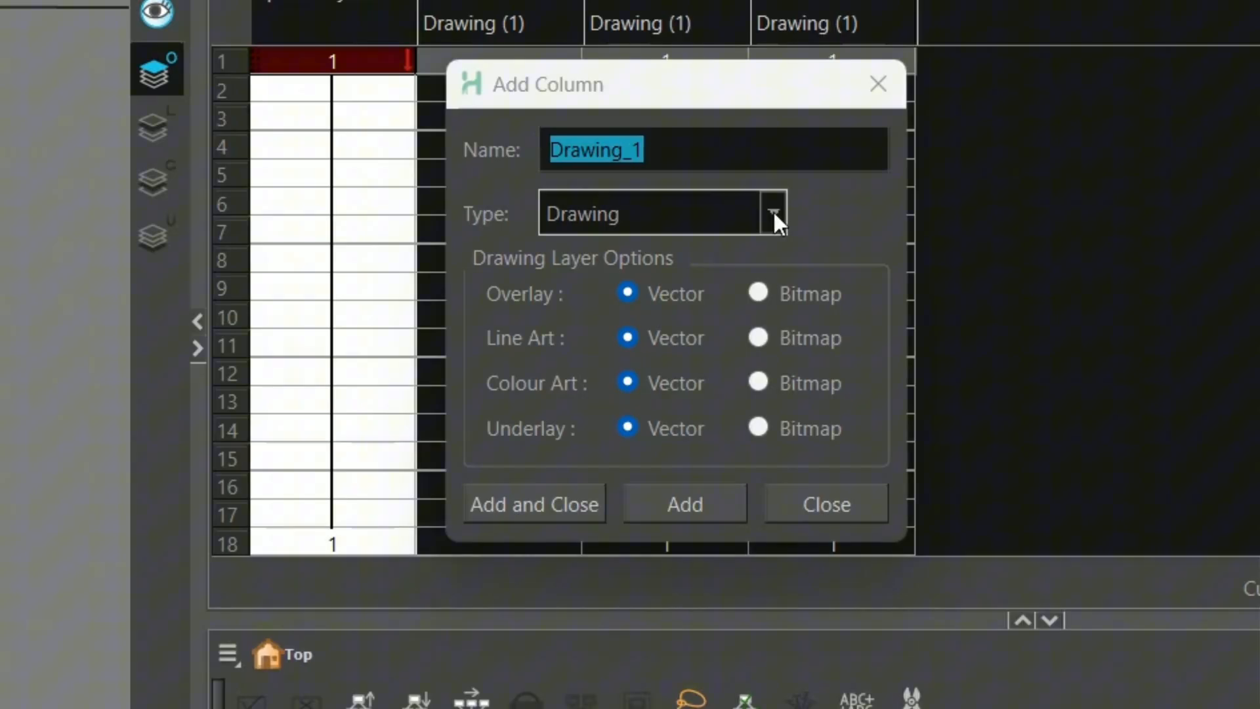
left_click(748, 248)
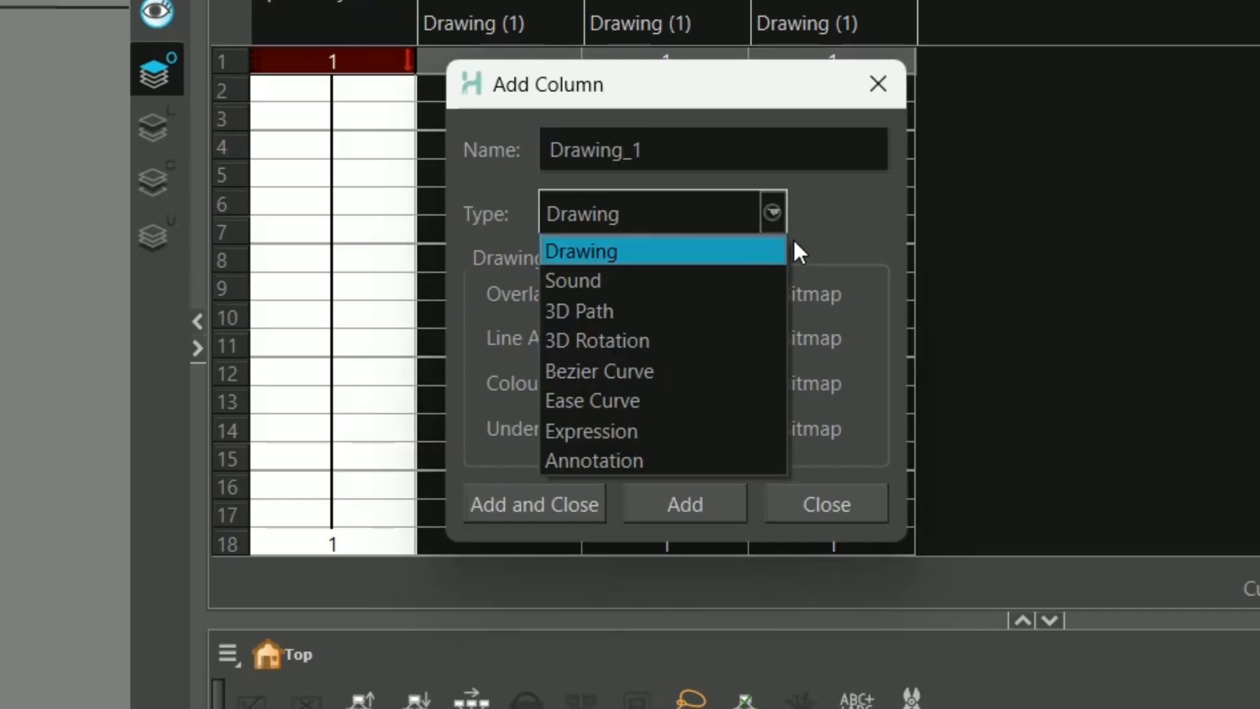
left_click(596, 431)
left_click(618, 141)
double_click(619, 140)
type("ZERO")
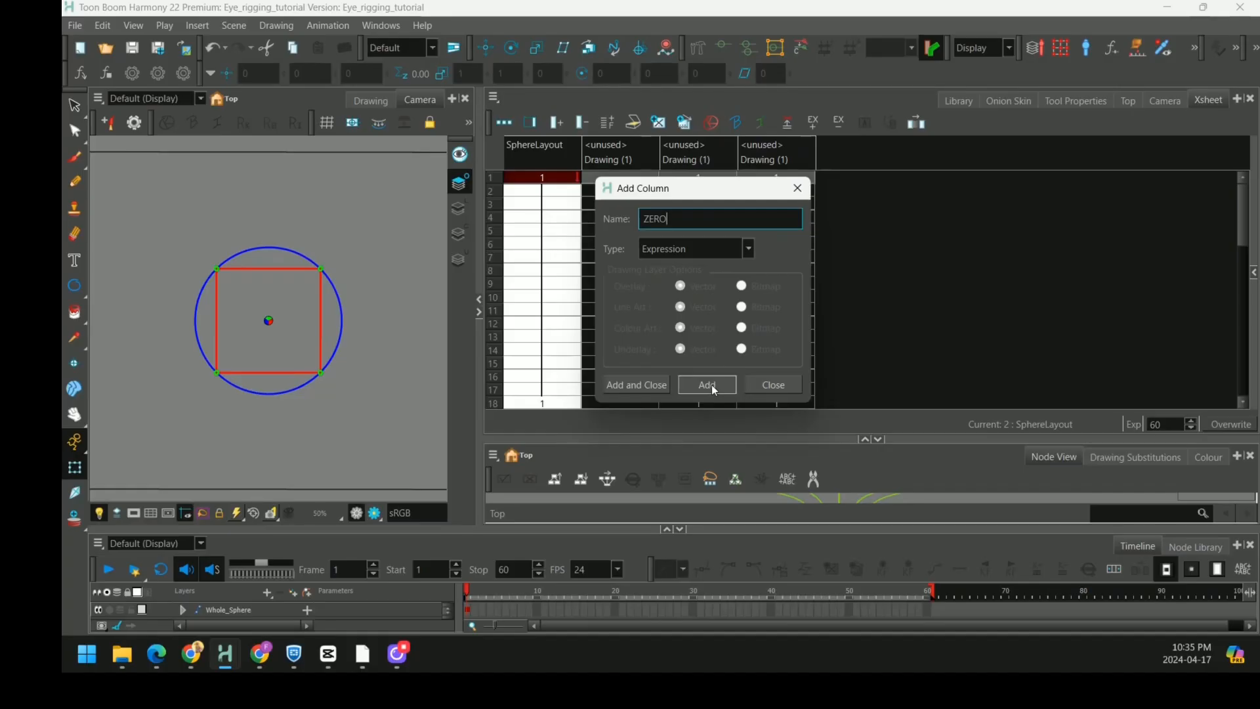
left_click(708, 385)
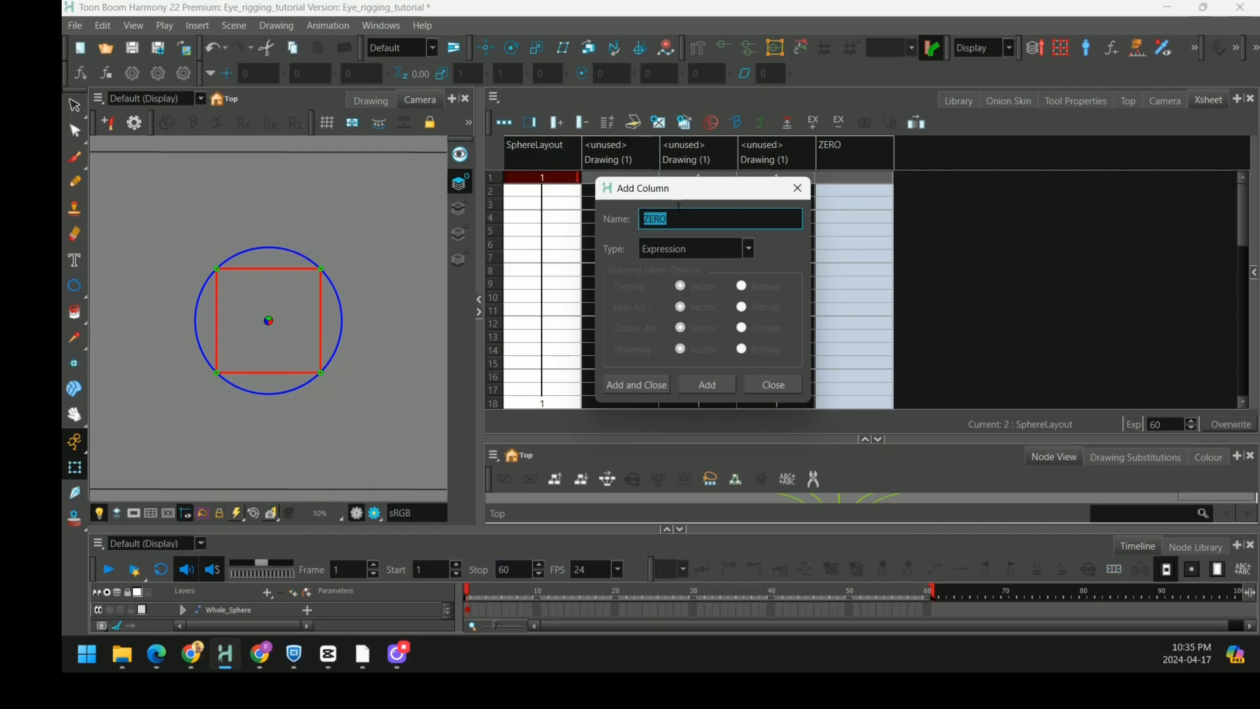
type("ONE")
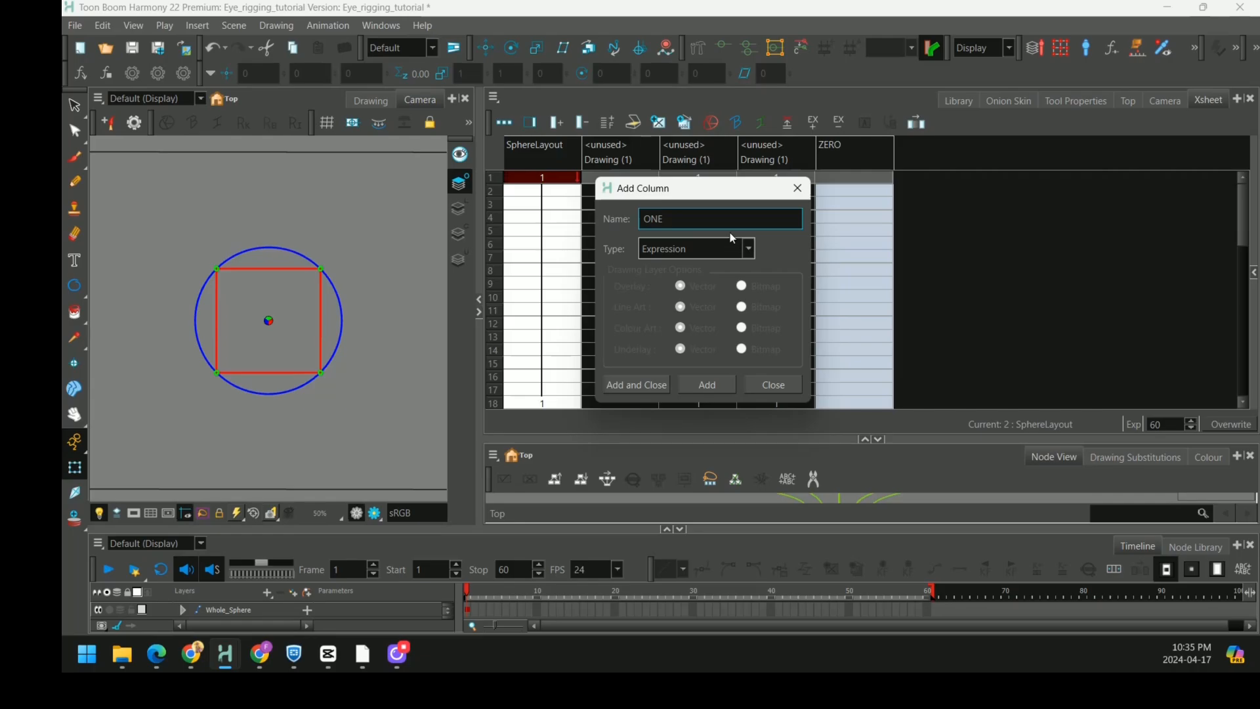
left_click(657, 381)
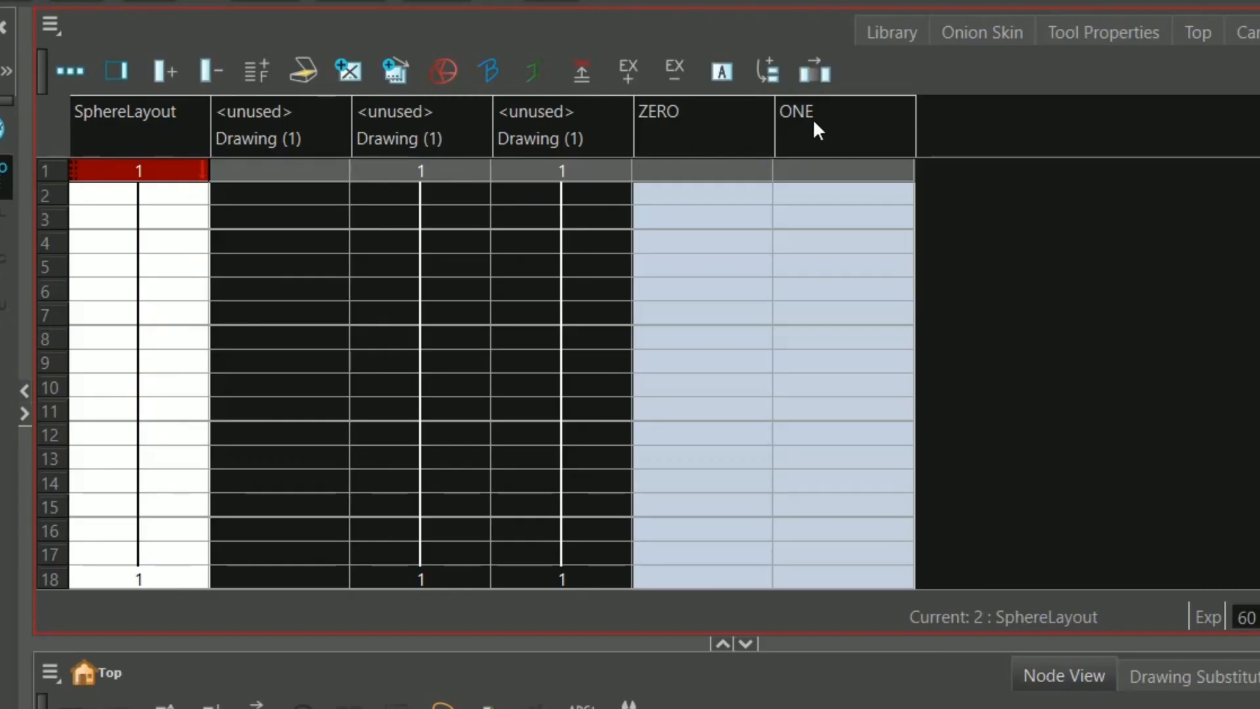
Set the ZERO column's expression to 0 and the ONE column's expression to 1
left_click(743, 128)
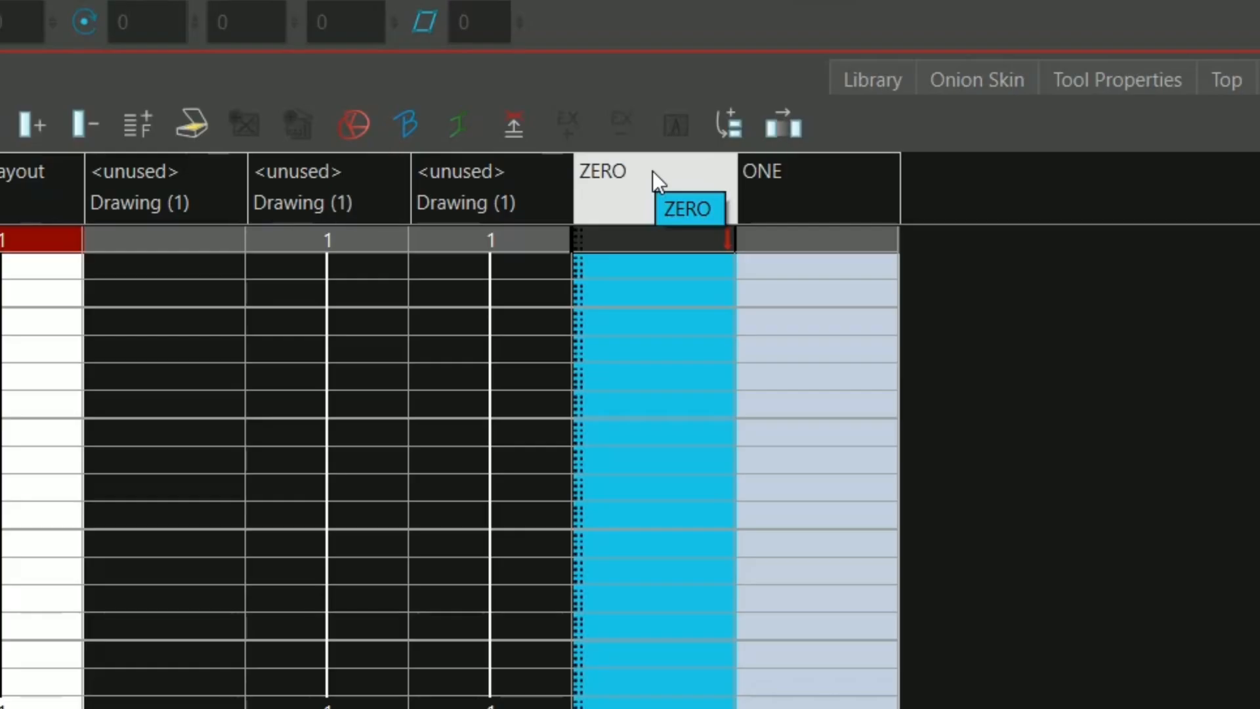
double_click(635, 160)
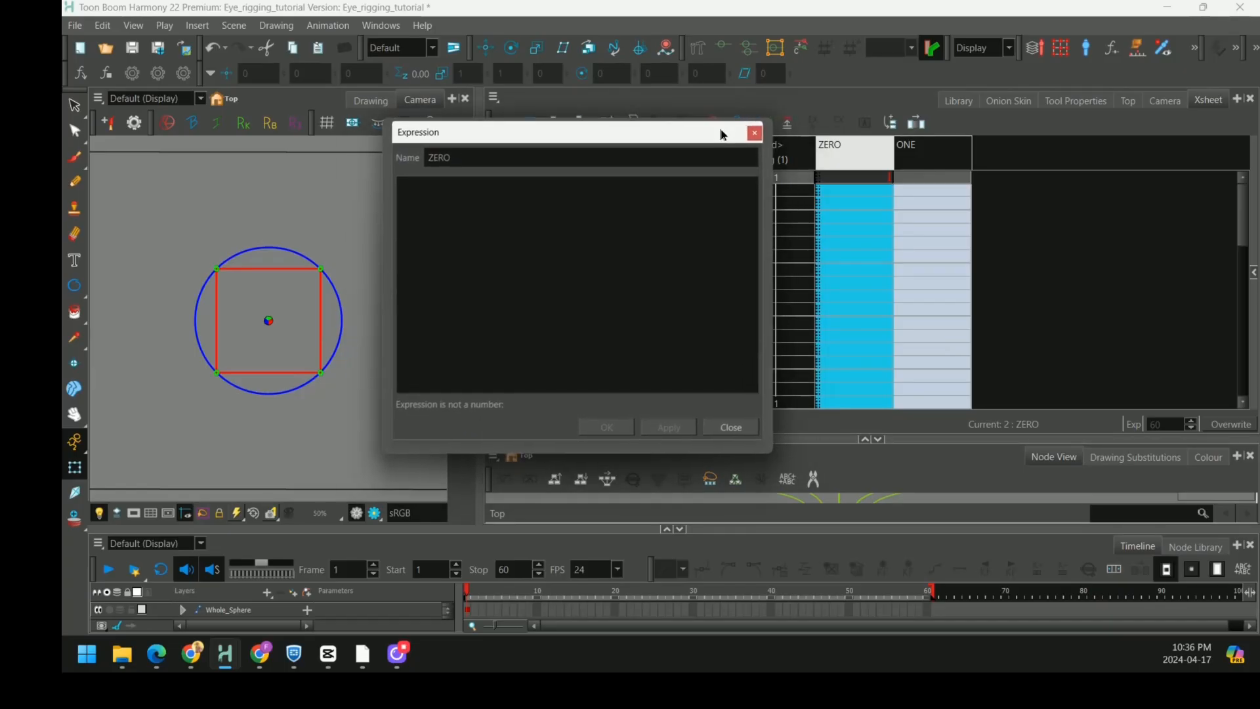
left_click(428, 189)
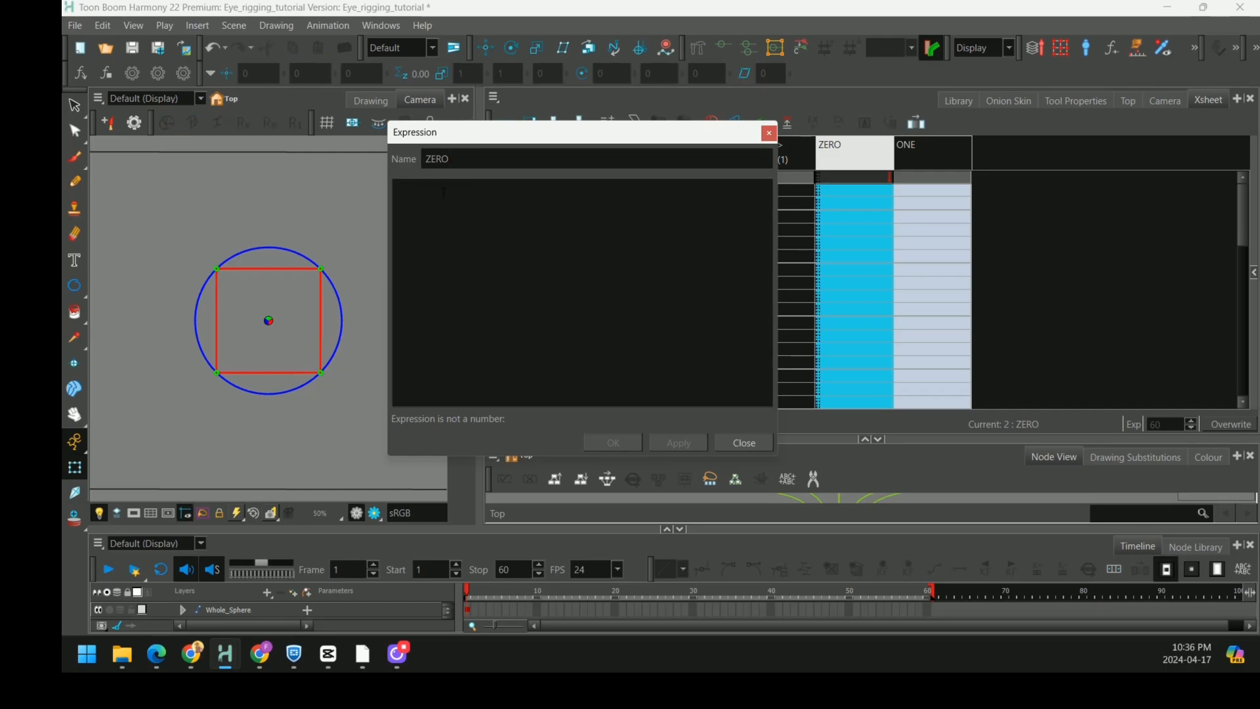
type("0")
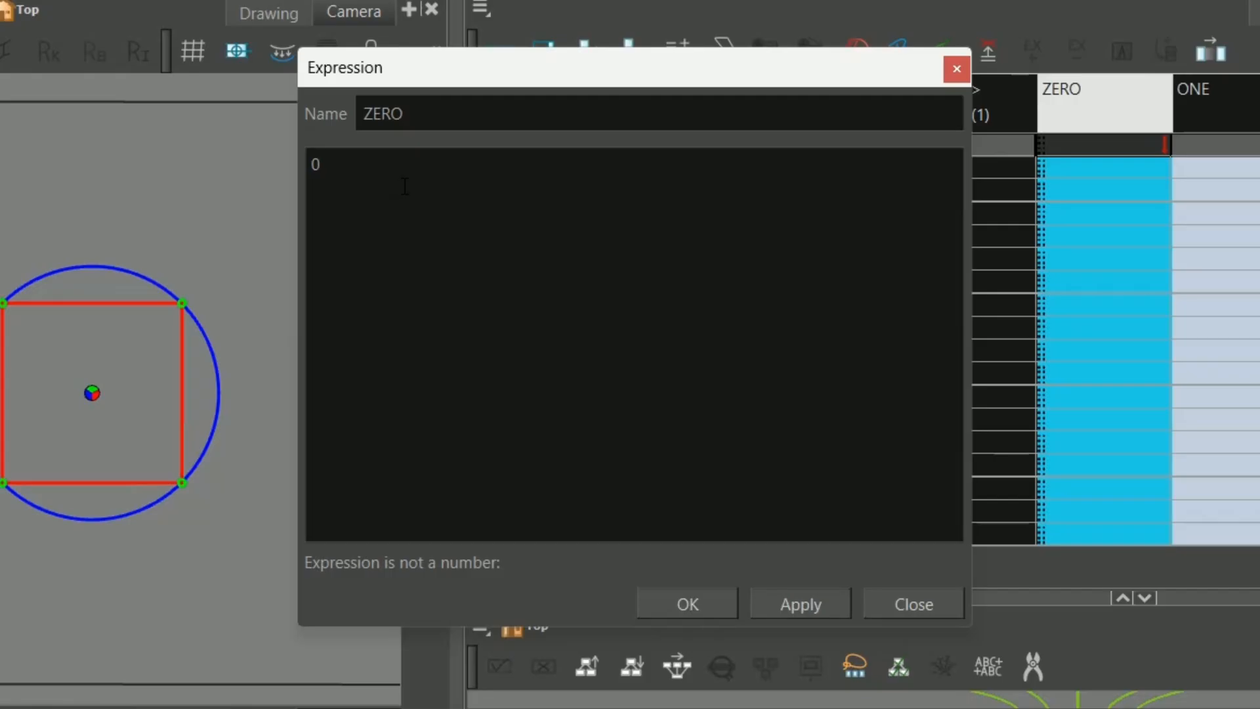
left_click(688, 604)
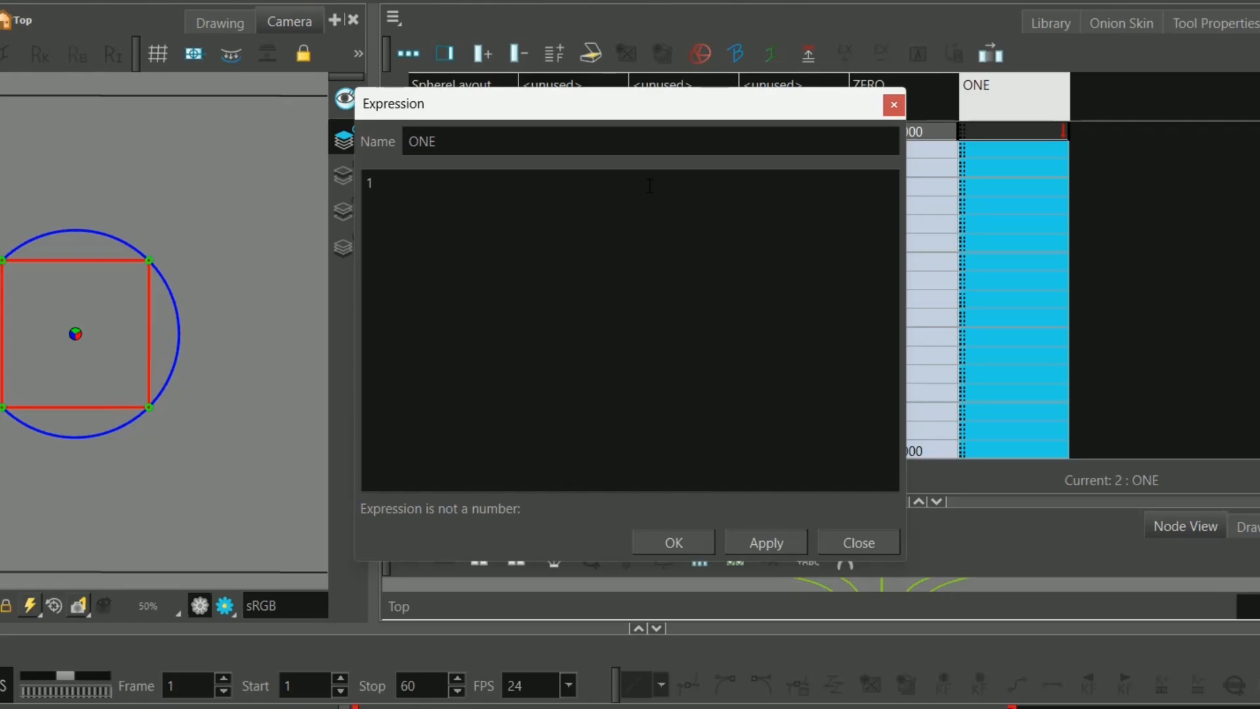
left_click(681, 543)
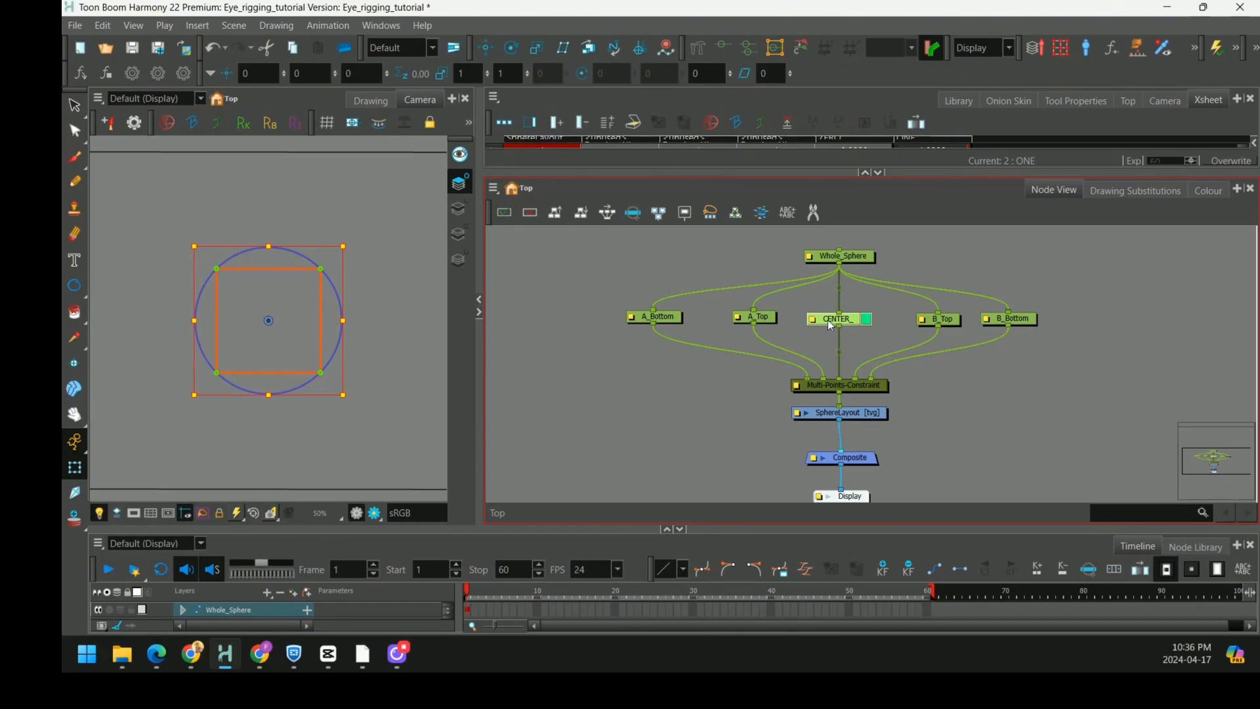
Open the CENTER_ peg's layer properties and link its Z-axis position to the ZERO expression column
double_click(816, 323)
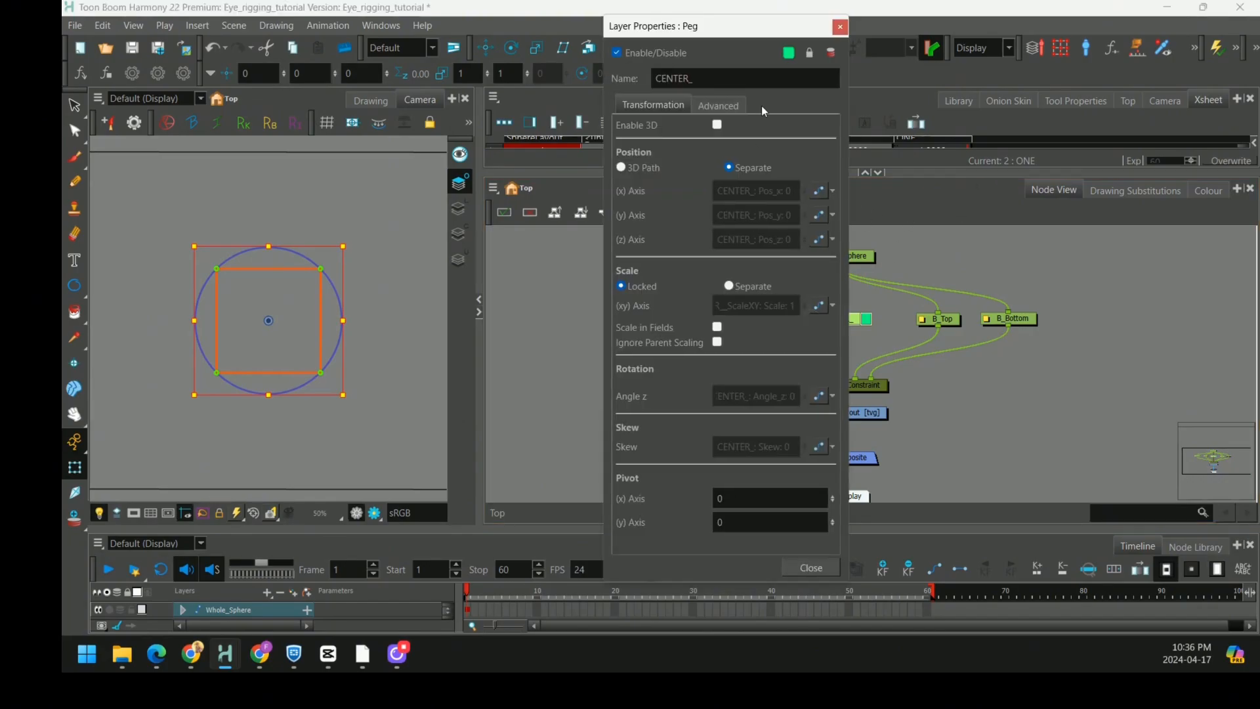
left_click_drag(775, 27, 519, 45)
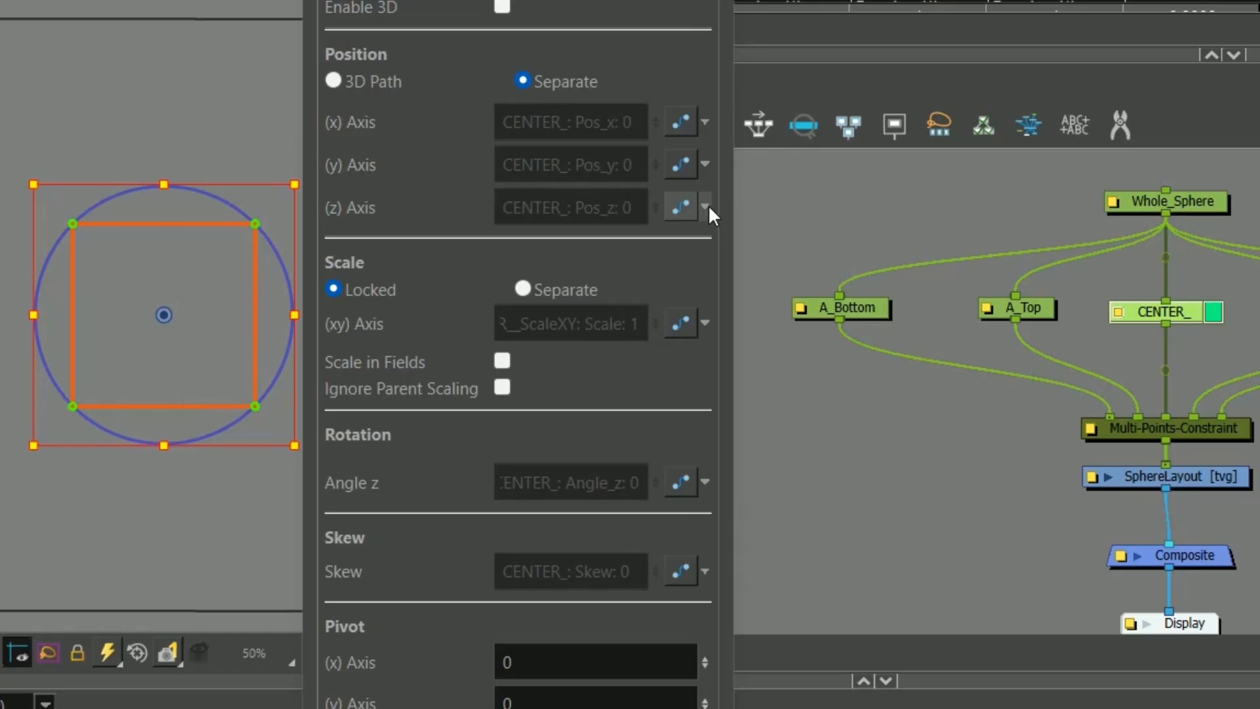
left_click(707, 209)
mouse_move(758, 401)
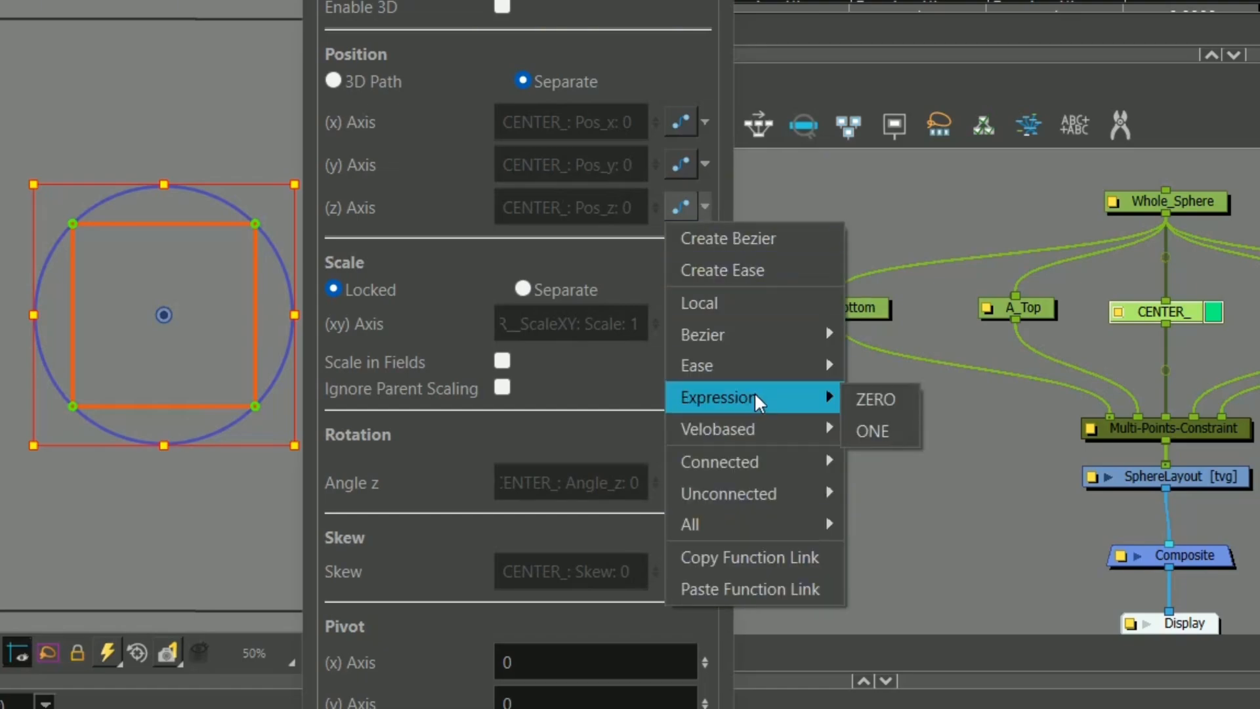
left_click(889, 404)
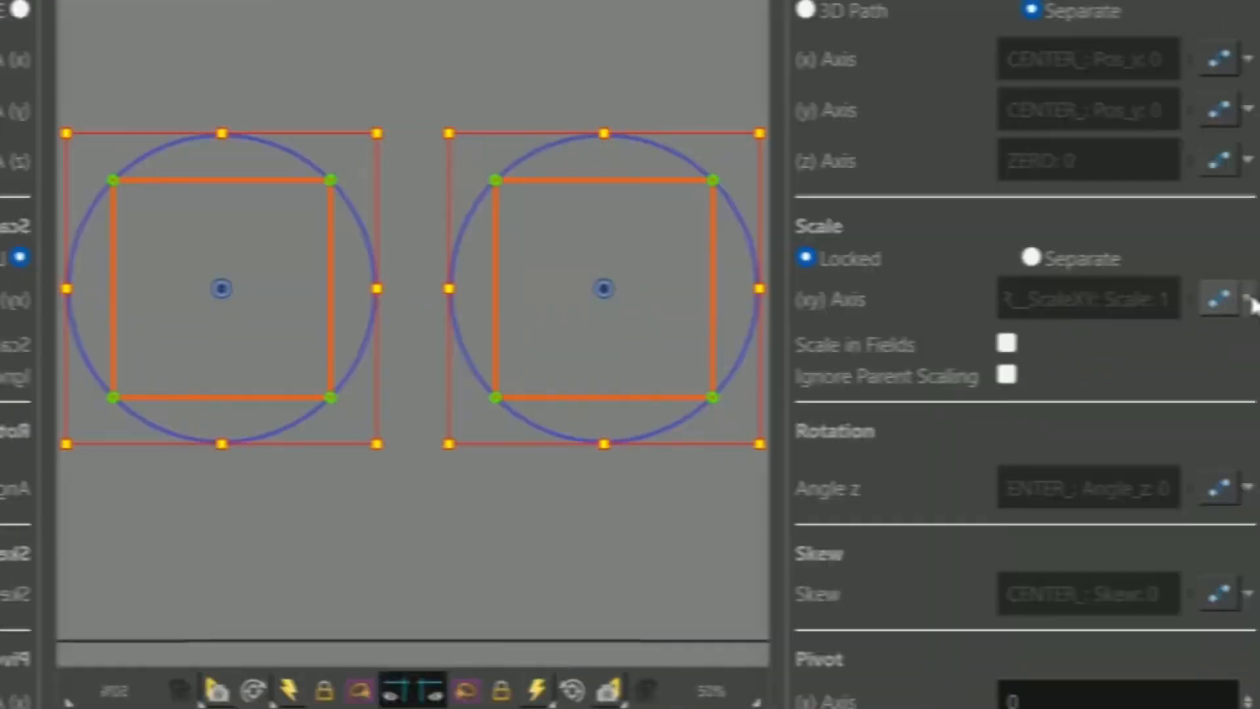
Link the CENTER_ peg's xy scale to the ONE column and its Angle z rotation to the ZERO column
left_click(494, 425)
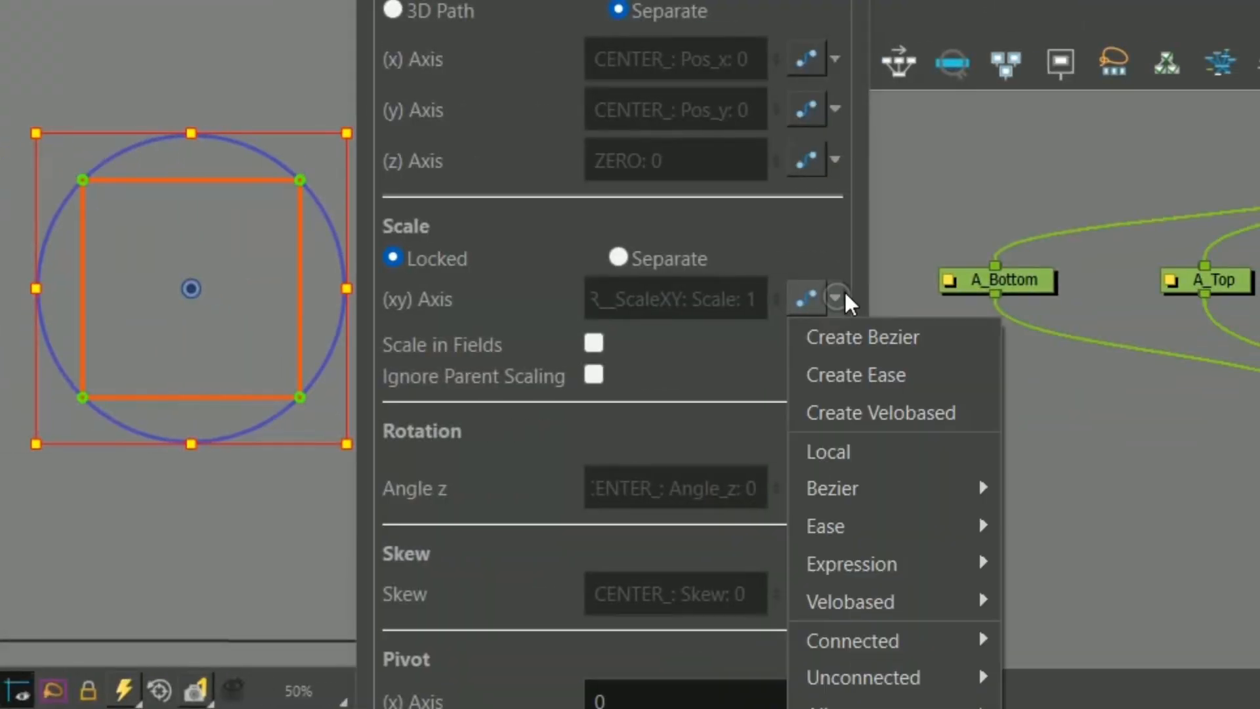
mouse_move(942, 563)
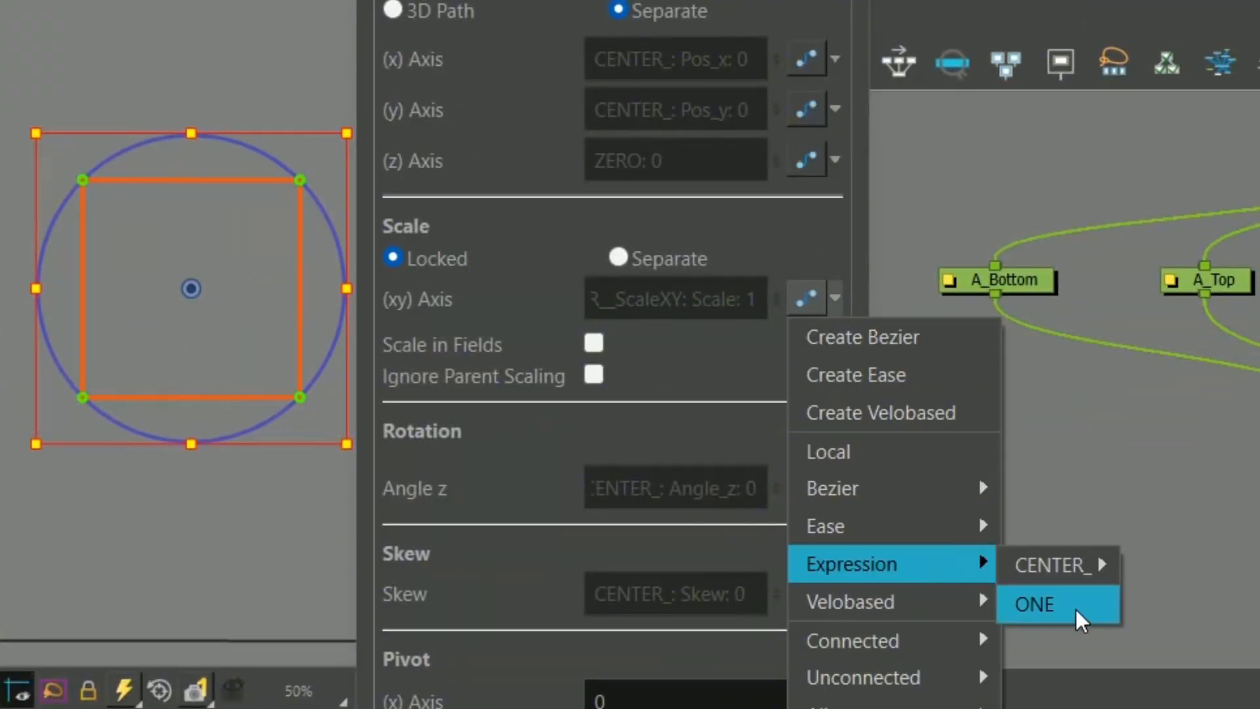
left_click(1000, 610)
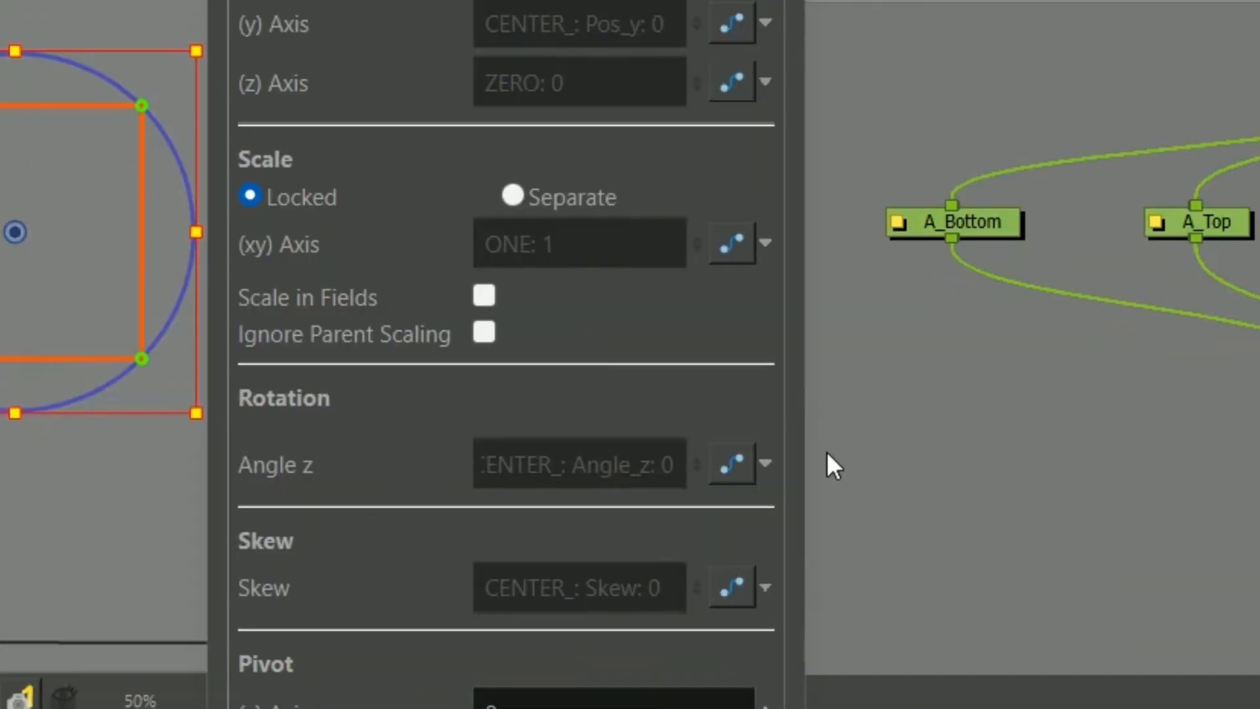
left_click(765, 463)
mouse_move(924, 154)
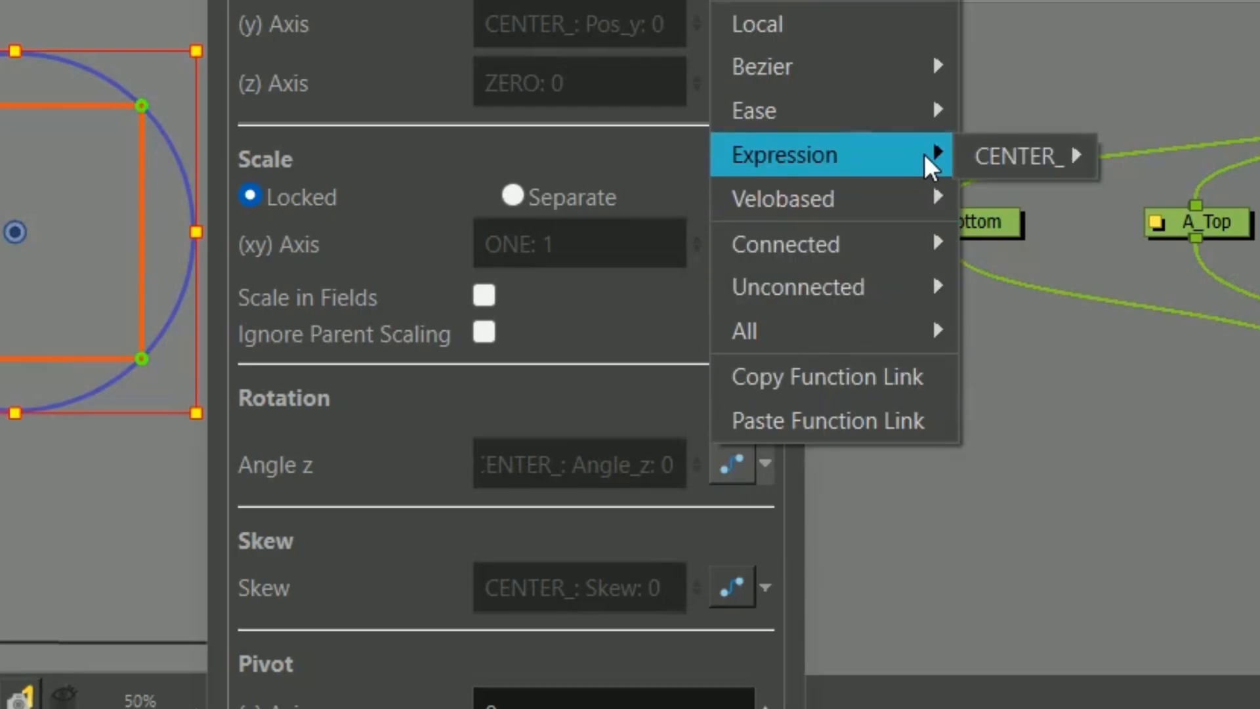
mouse_move(1037, 155)
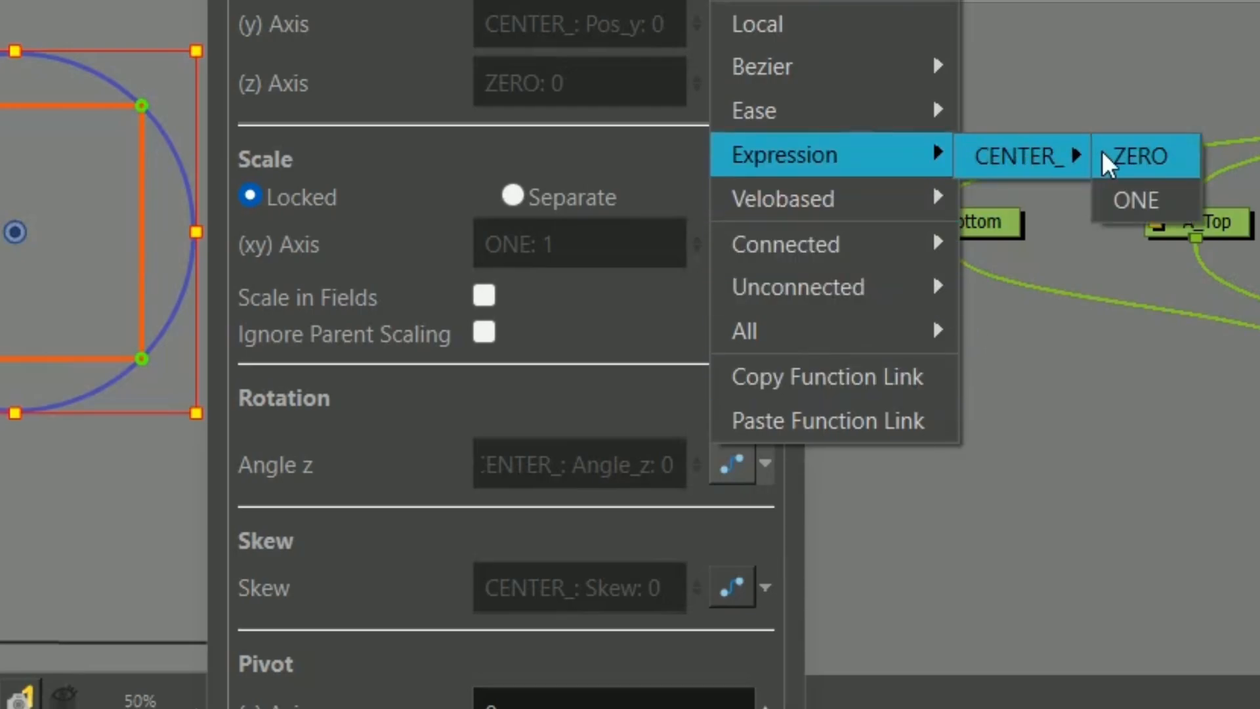
left_click(1156, 151)
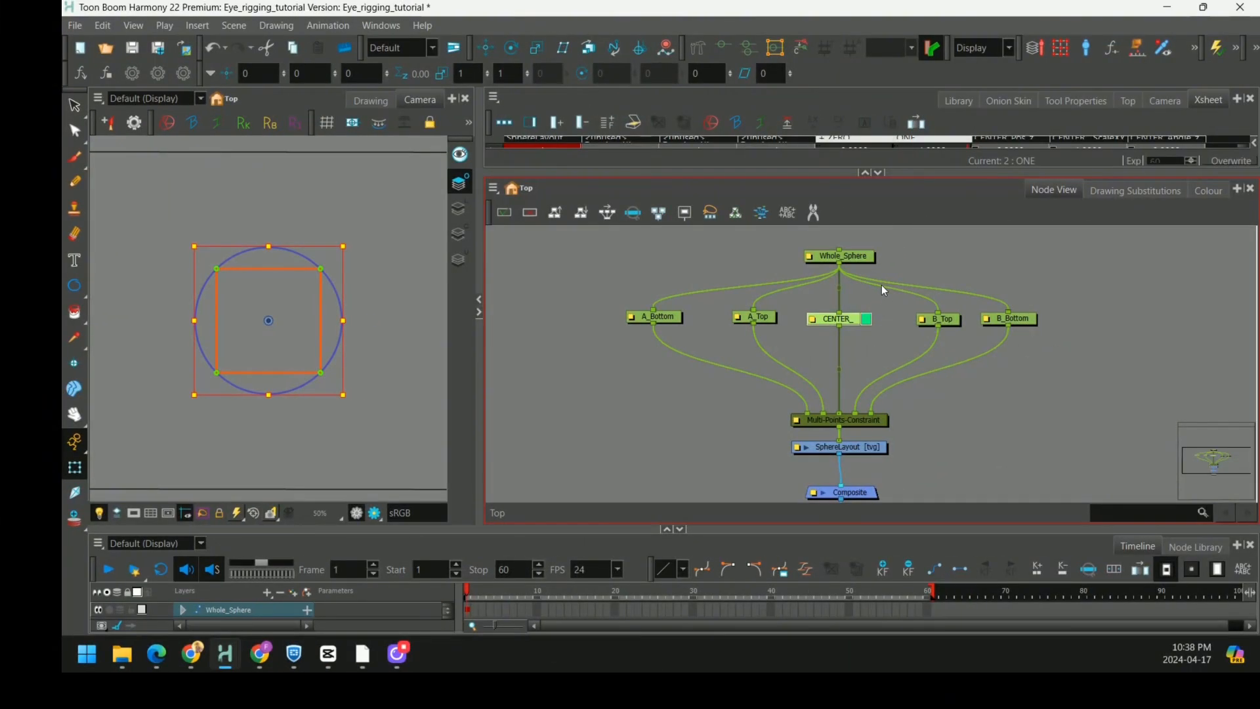
Duplicate the CENTER_ peg twice and insert both copies in line between CENTER_ and the Multi-Points-Constraint node
key("ctrl+c")
key("ctrl+v")
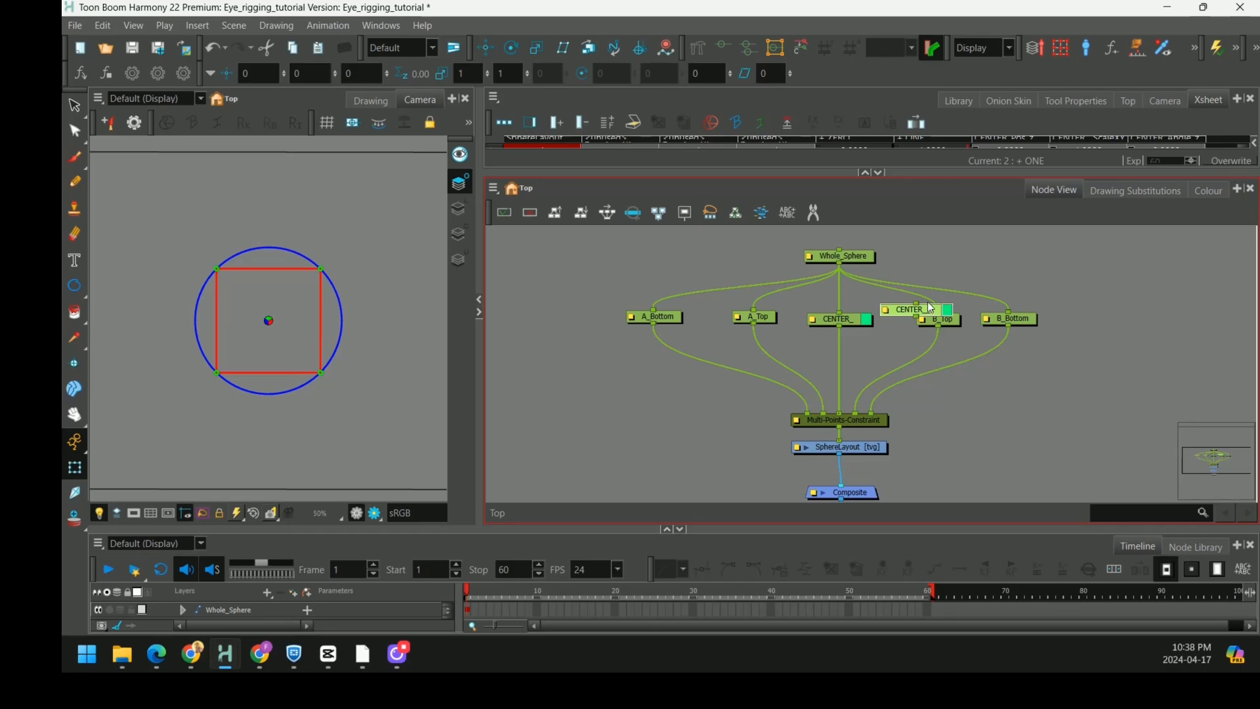
left_click_drag(977, 312, 882, 370)
left_click_drag(934, 311, 866, 381)
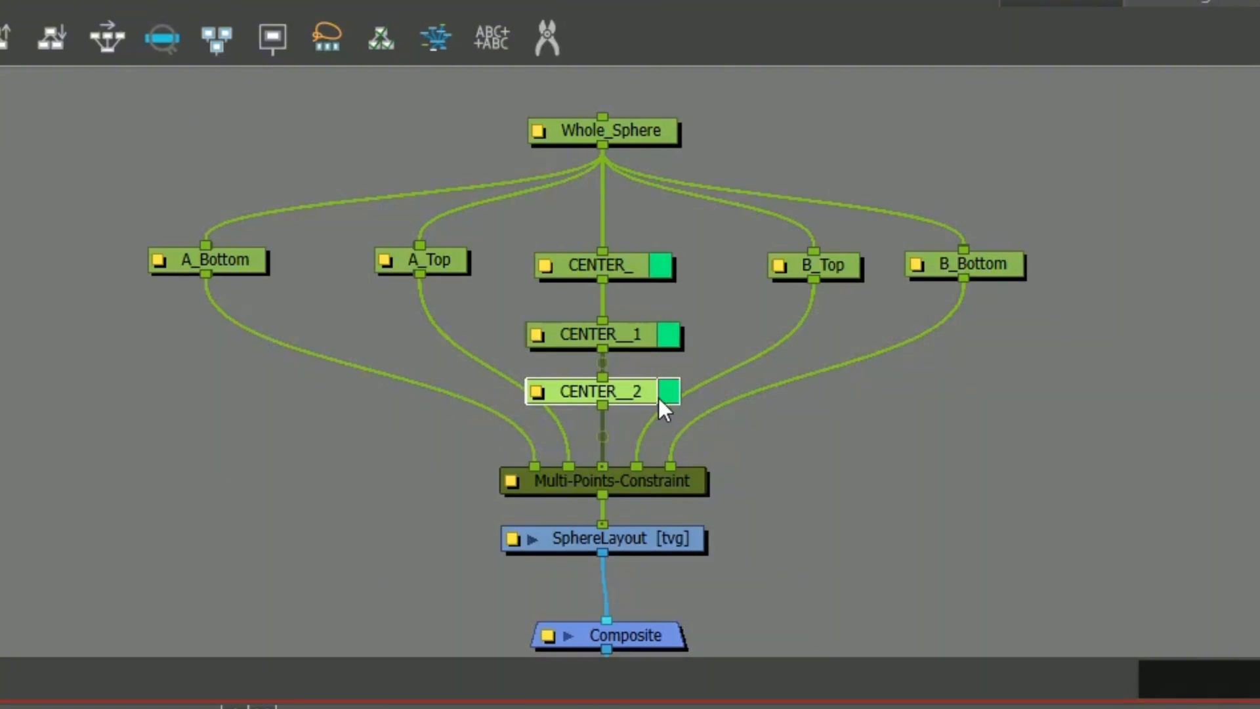
Space out the stacked CENTER_ pegs and move the constraint, SphereLayout, Composite and Display nodes down to make room
left_click_drag(658, 397, 659, 409)
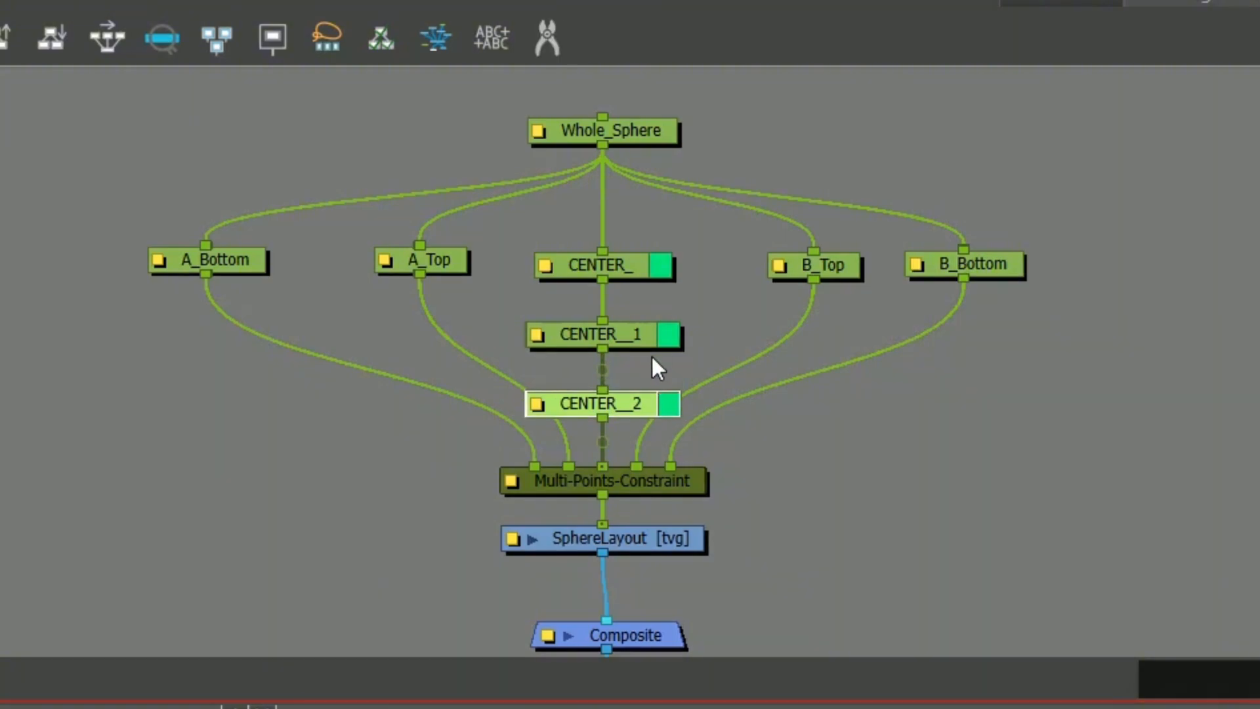
left_click_drag(654, 334, 654, 326)
left_click_drag(649, 403, 648, 385)
left_click_drag(463, 450, 675, 669)
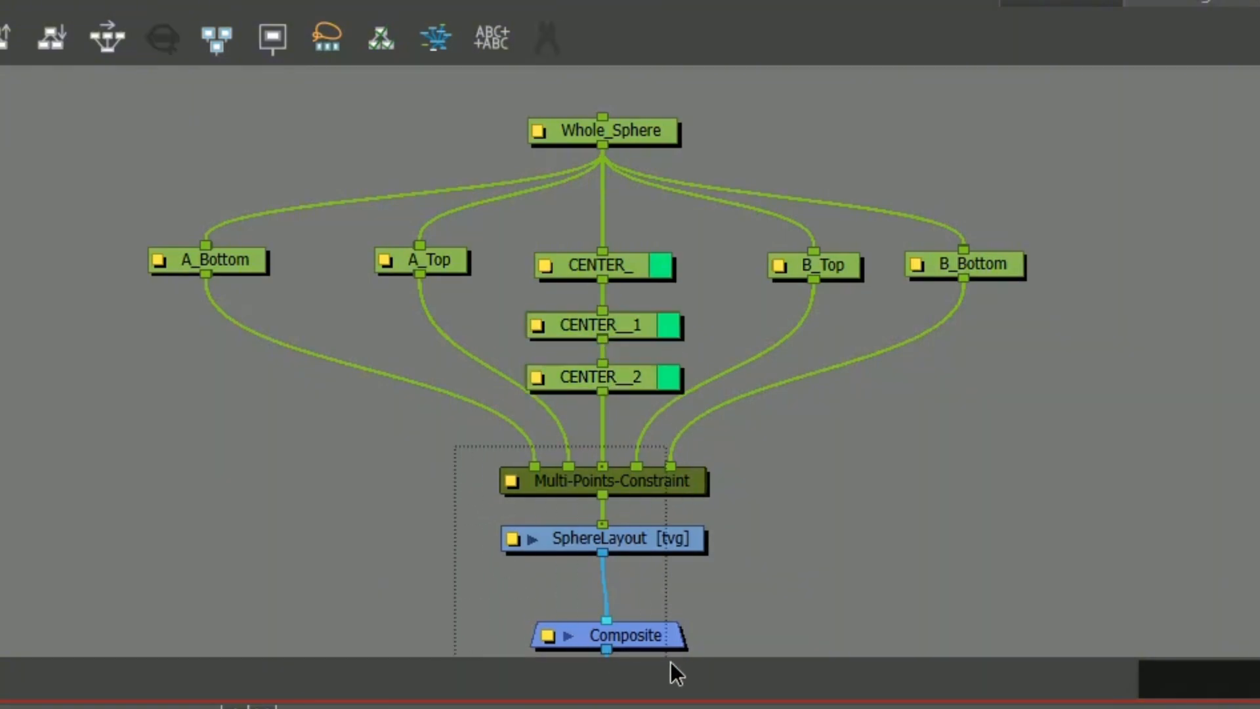
left_click_drag(692, 489, 692, 555)
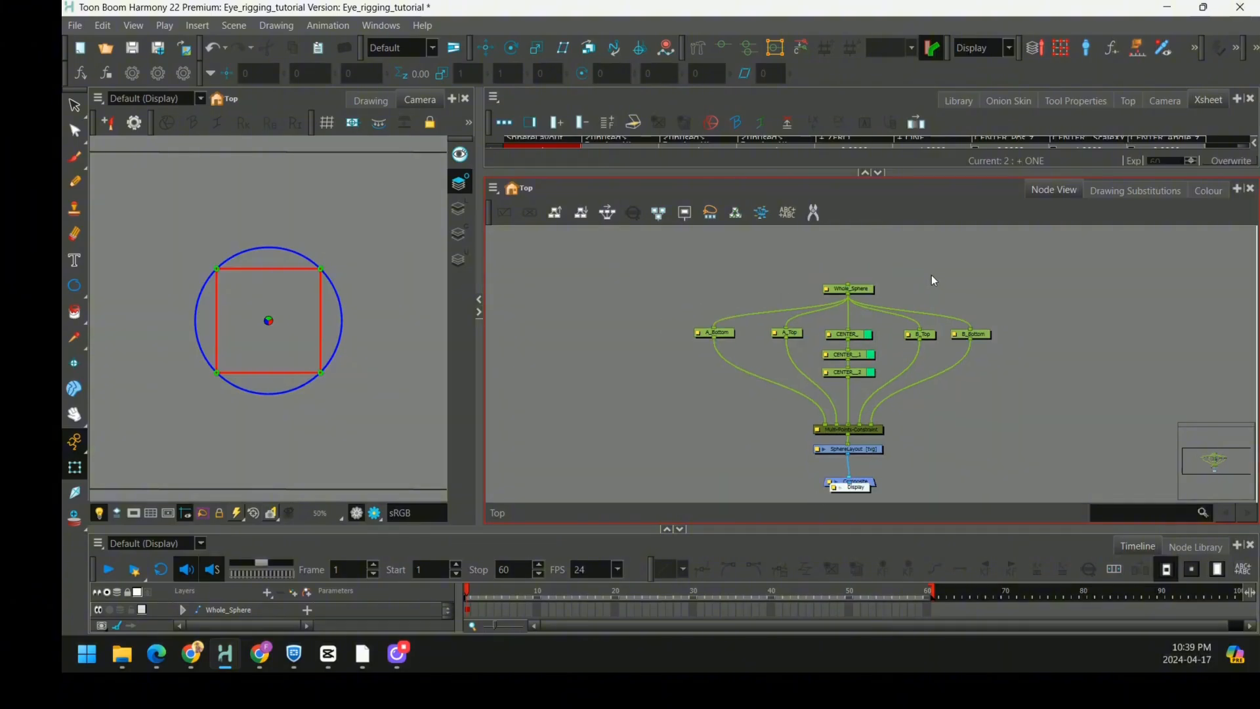
scroll(935, 281, "down", 2)
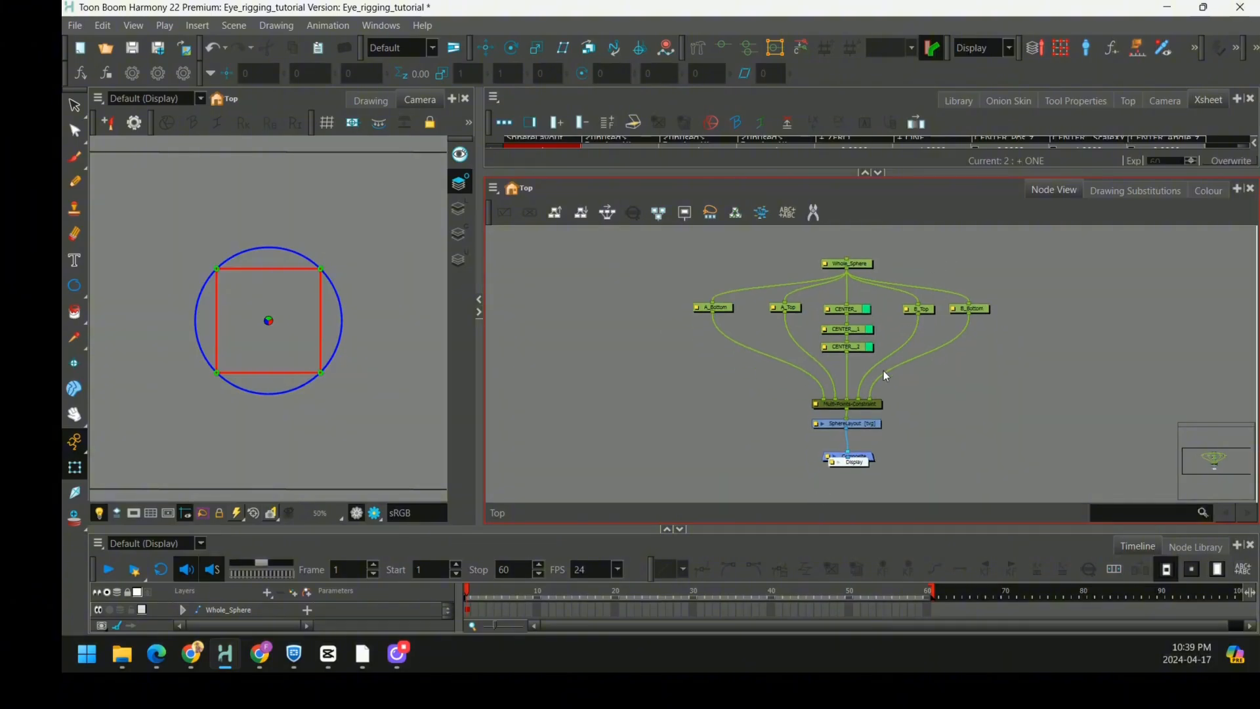
left_click_drag(862, 471, 863, 498)
Add a vector drawing layer named Control_Vpeg and connect it between the CENTER_ peg and the Composite
key("ctrl+r")
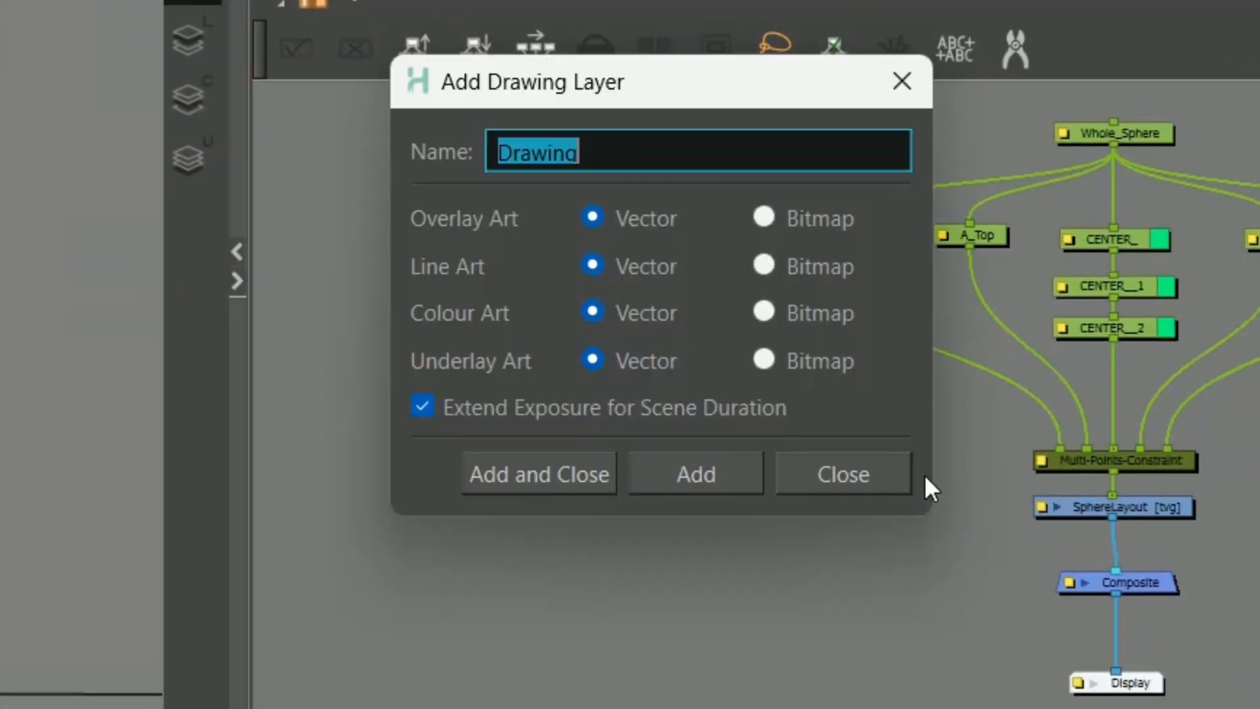
type("COn")
key("BackSpace")
key("BackSpace")
type("ontrol_Vpeq")
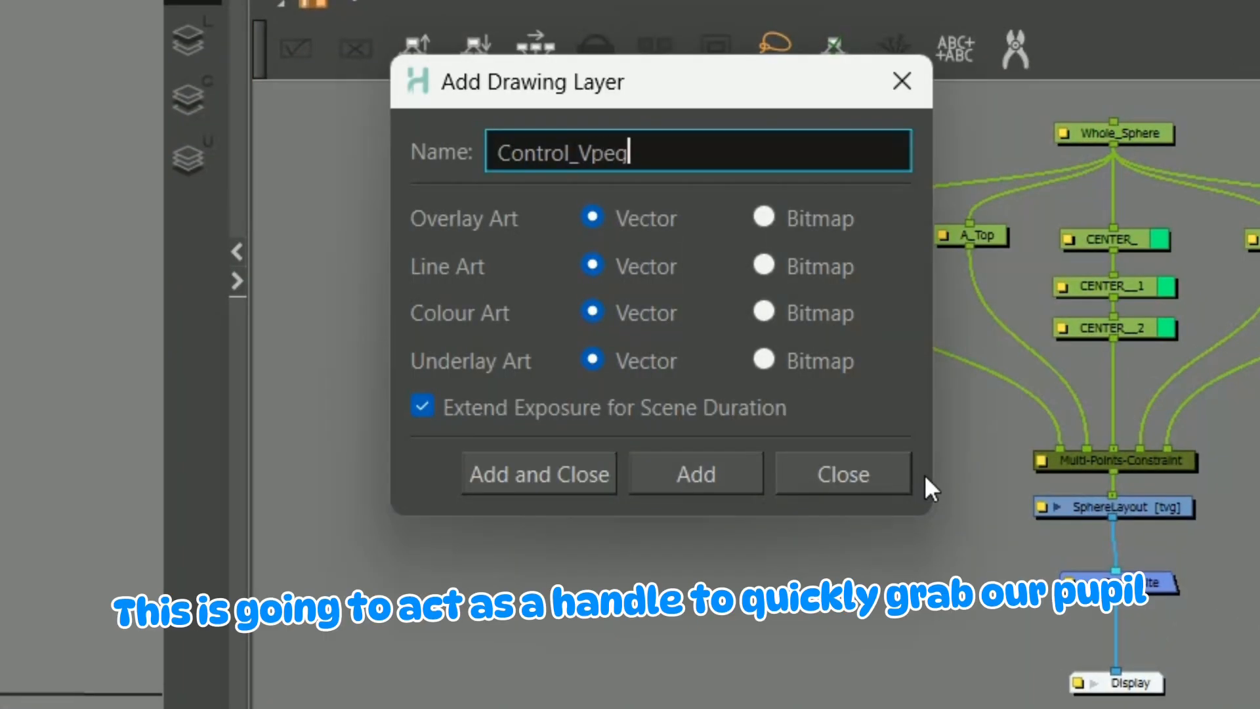
key("Return")
left_click_drag(1113, 249, 1112, 226)
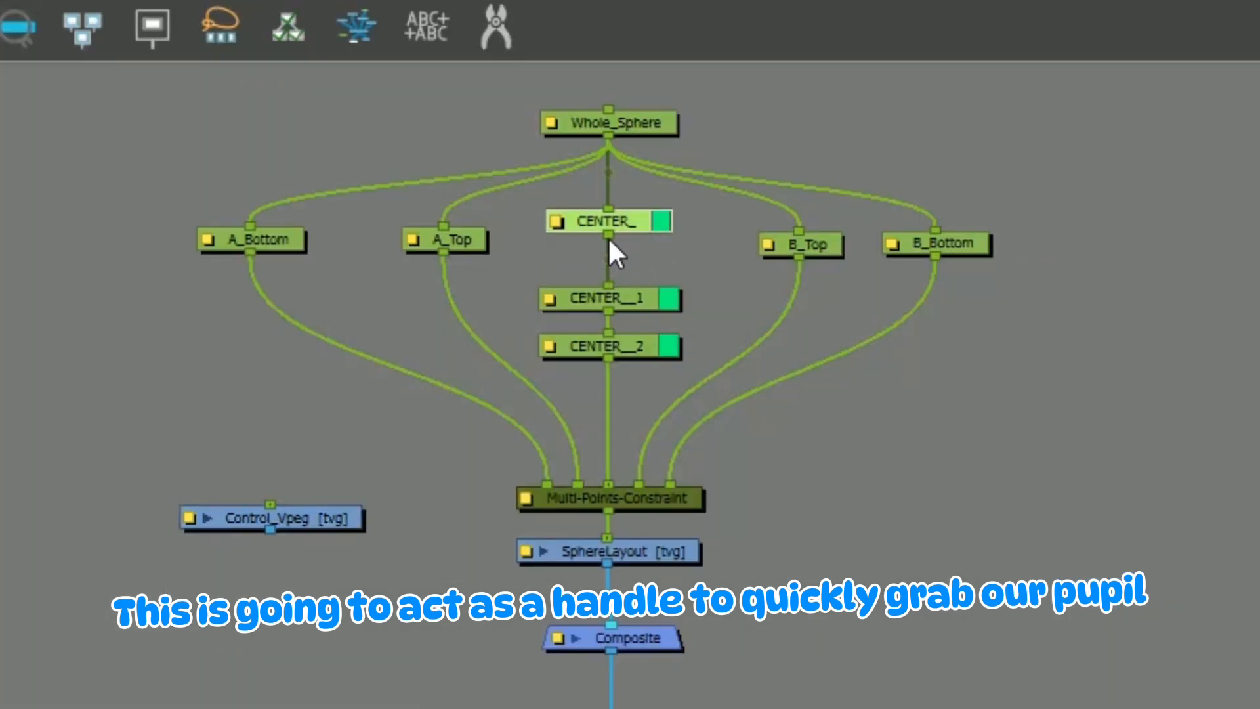
left_click_drag(609, 236, 550, 673)
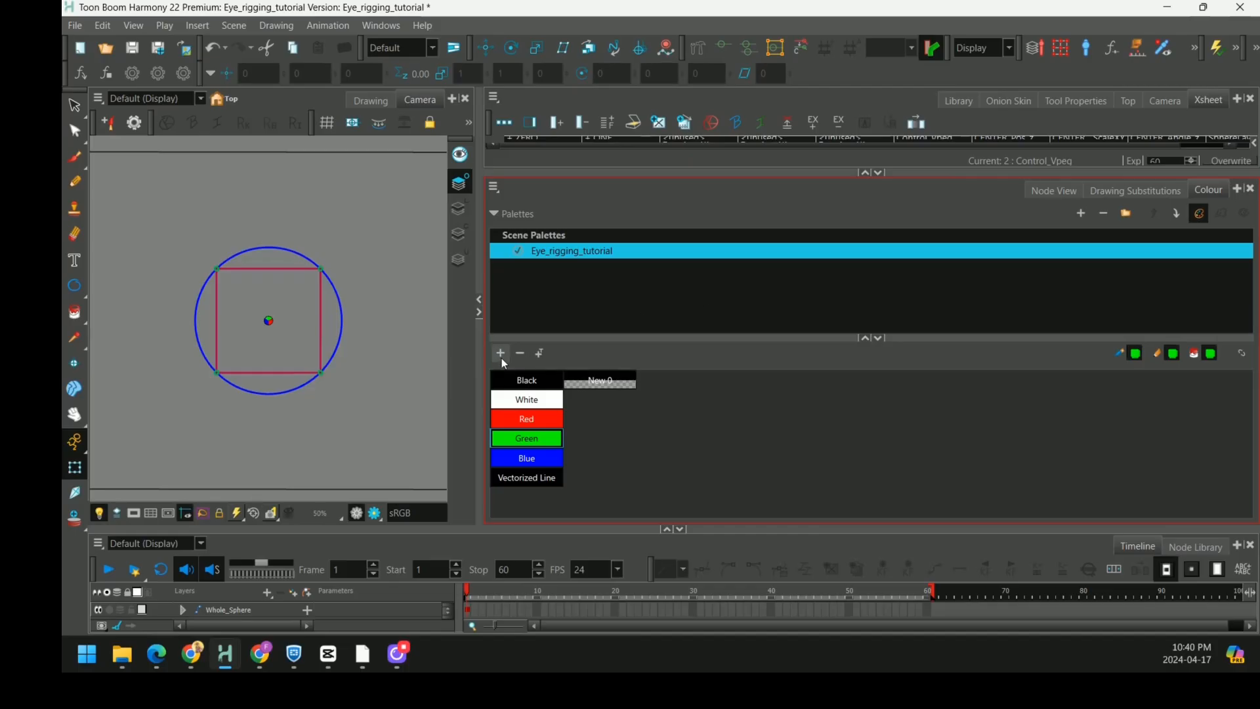
Add an orange colour (RGB 255, 136, 25) named Control to the Eye_rigging_tutorial palette
left_click(628, 415)
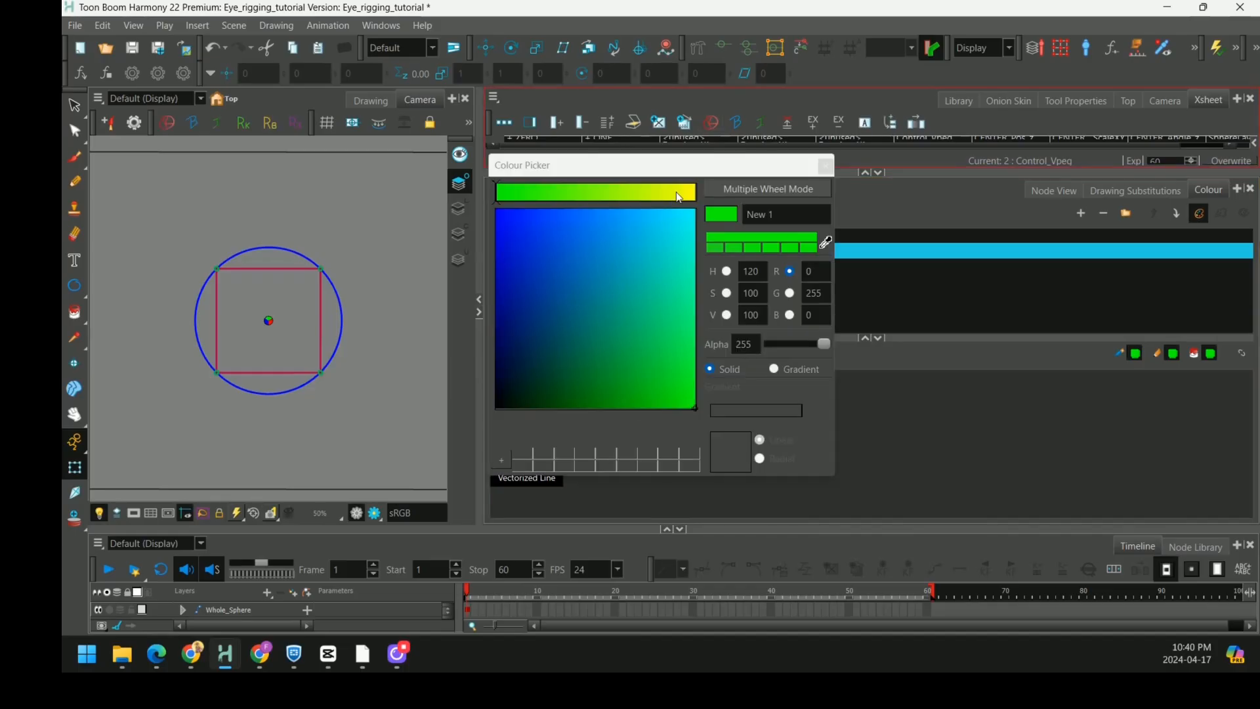
left_click_drag(682, 192, 707, 193)
left_click_drag(641, 298, 603, 389)
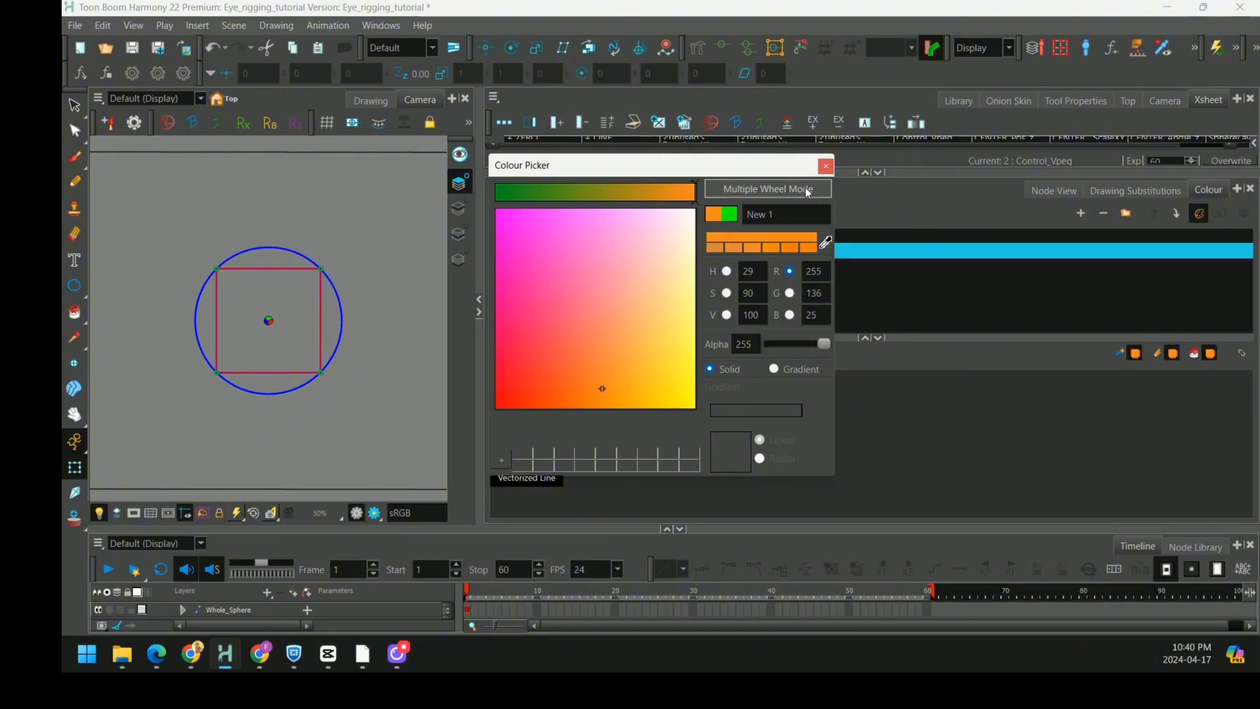
left_click(751, 212)
type("Control")
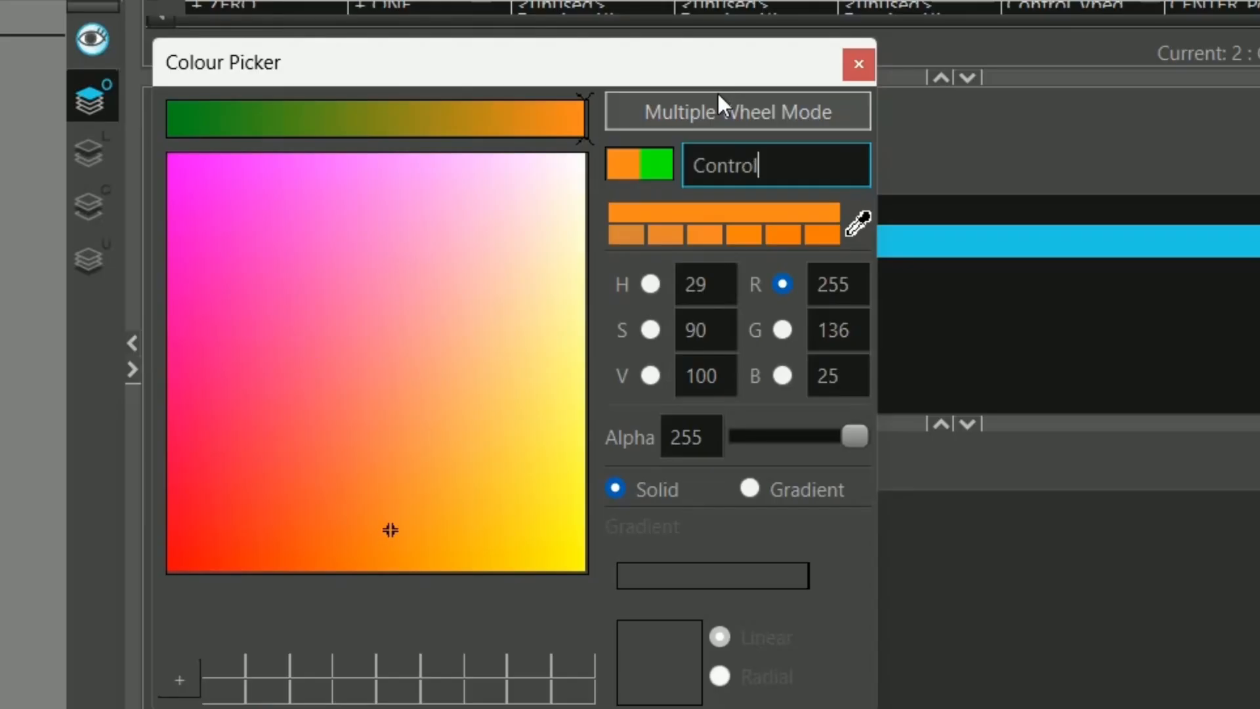
left_click(858, 64)
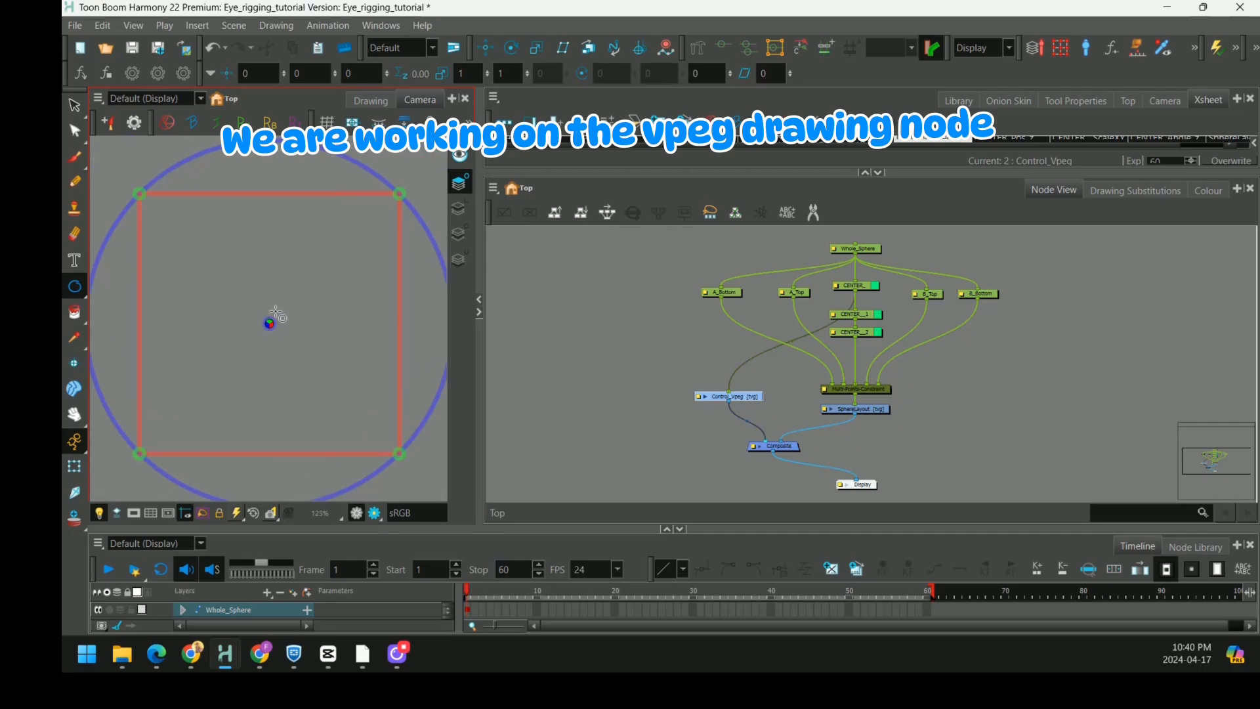
Draw a circle centred inside the square on the Control_Vpeg drawing and fill it with the Control colour
left_click_drag(270, 328, 349, 445)
scroll(338, 315, "down", 2)
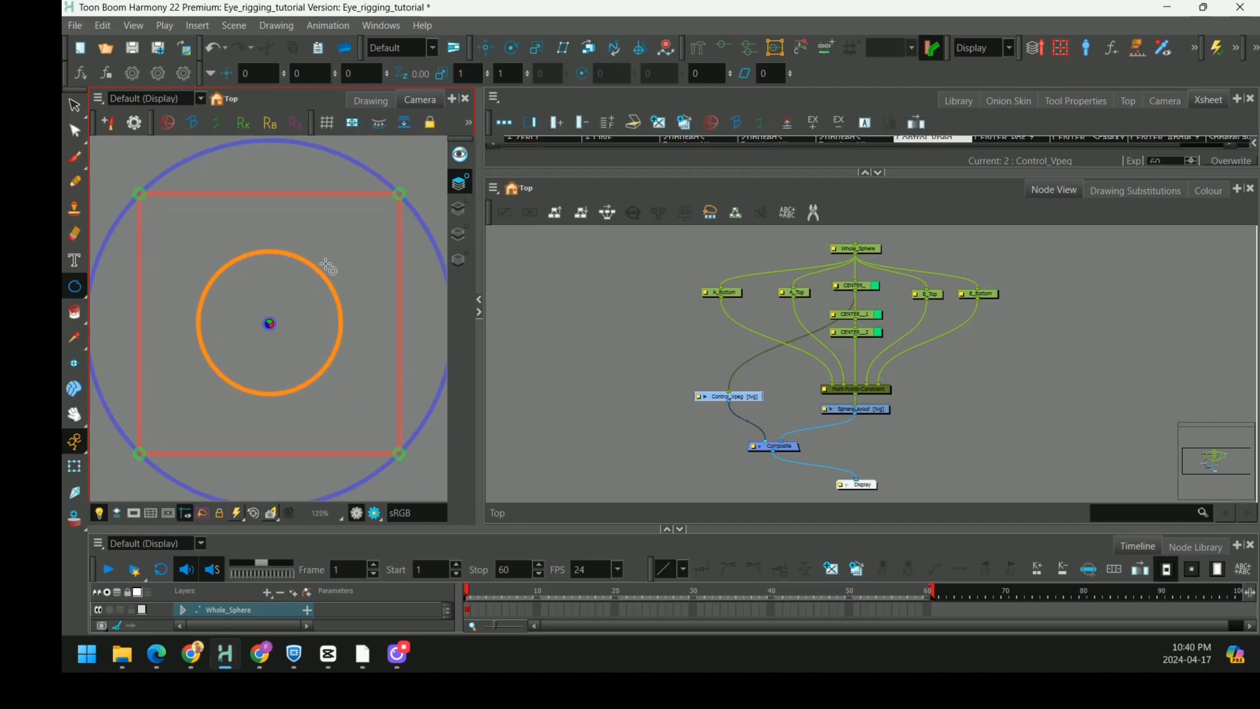
scroll(329, 266, "down", 1)
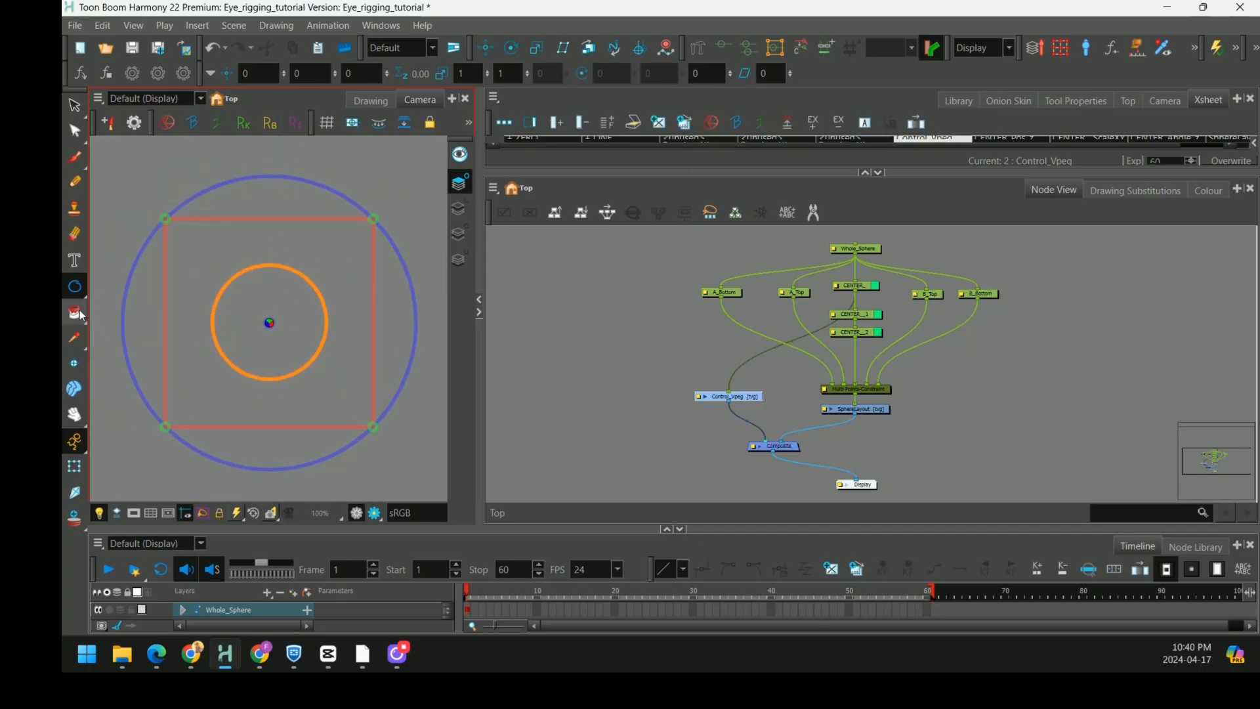
left_click(83, 317)
left_click(262, 341)
Set the Control colour's alpha to 0 so the handle drawing is transparent
left_click(1211, 191)
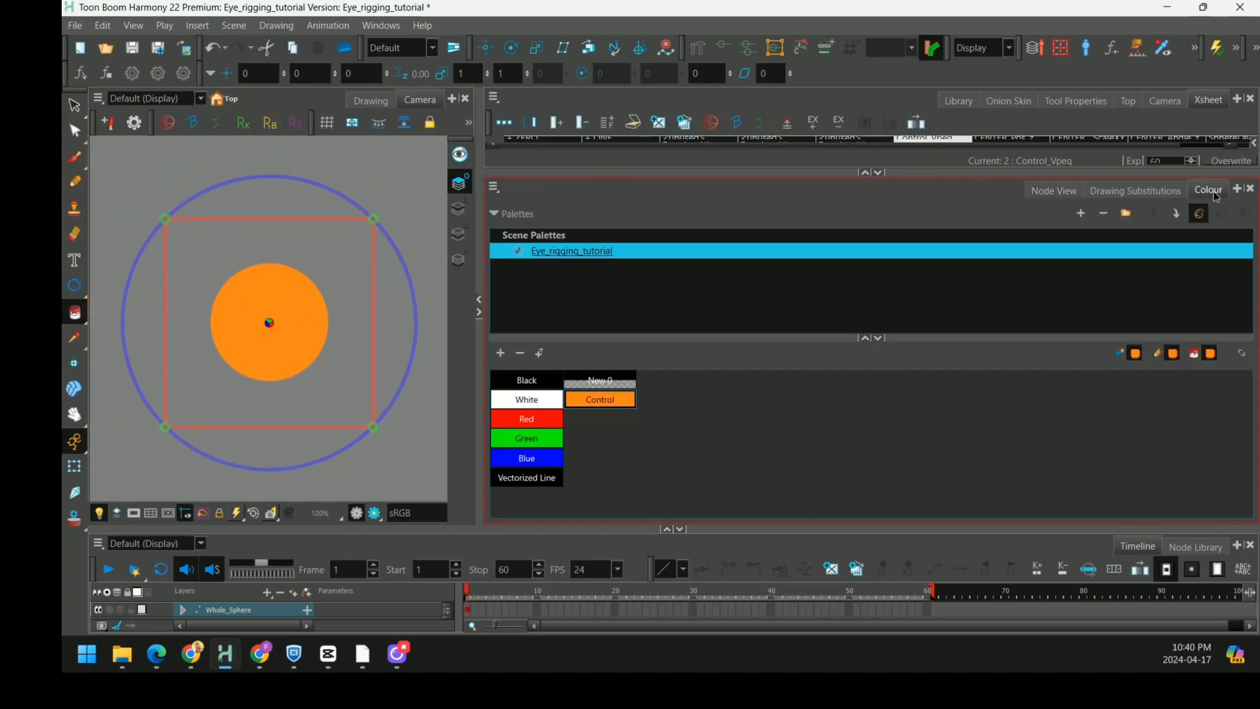
double_click(634, 405)
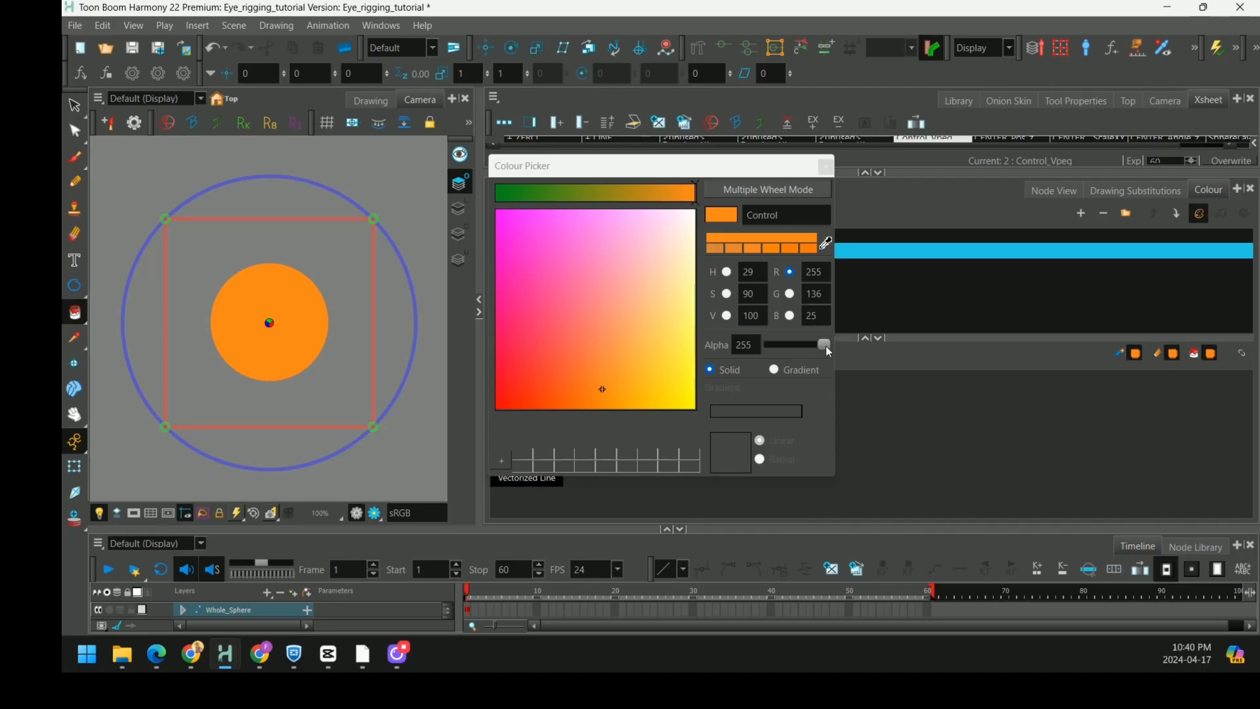
left_click_drag(823, 349, 763, 351)
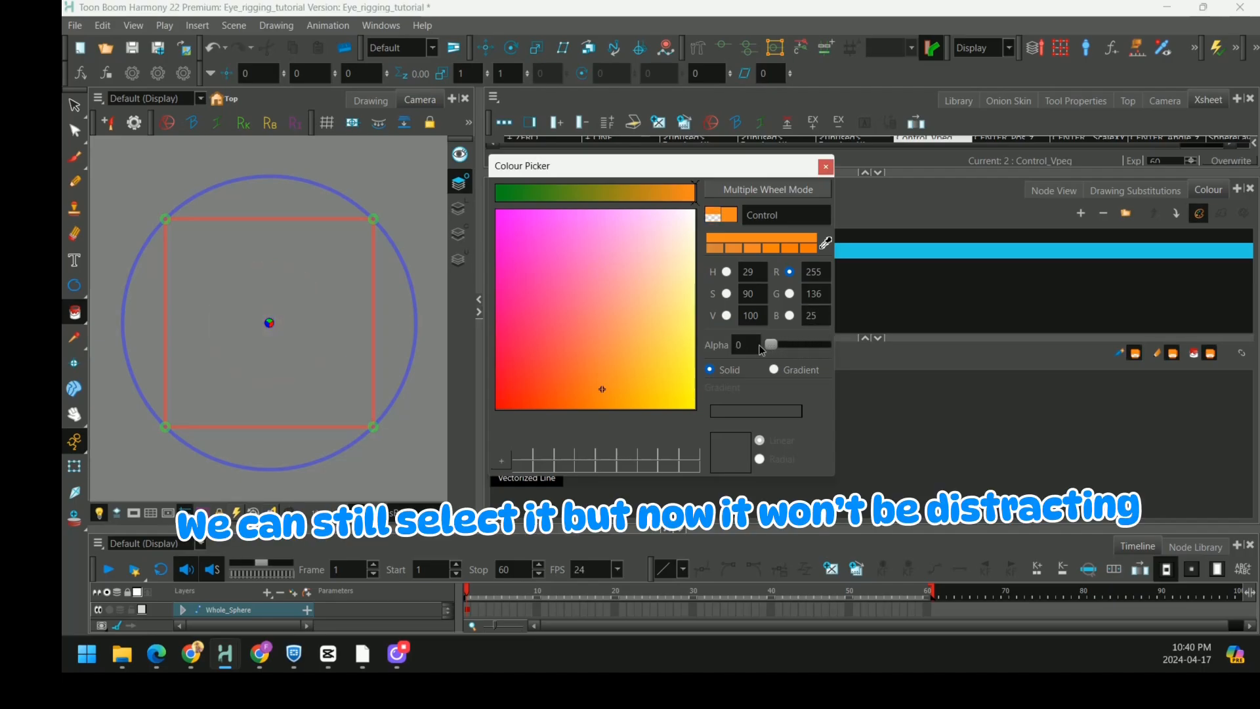
left_click(826, 167)
Group all nodes between Whole_Sphere and Display, and place the Whole_Sphere peg directly above the group
left_click(1050, 191)
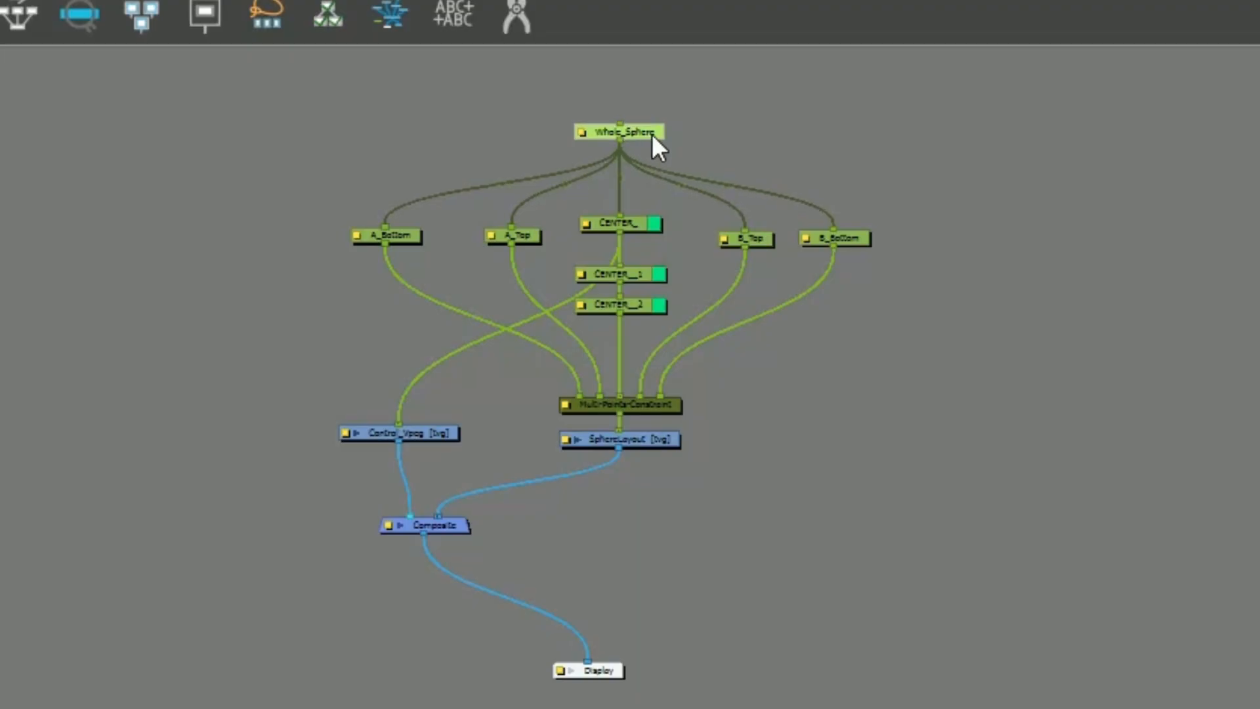
left_click_drag(272, 153, 958, 607)
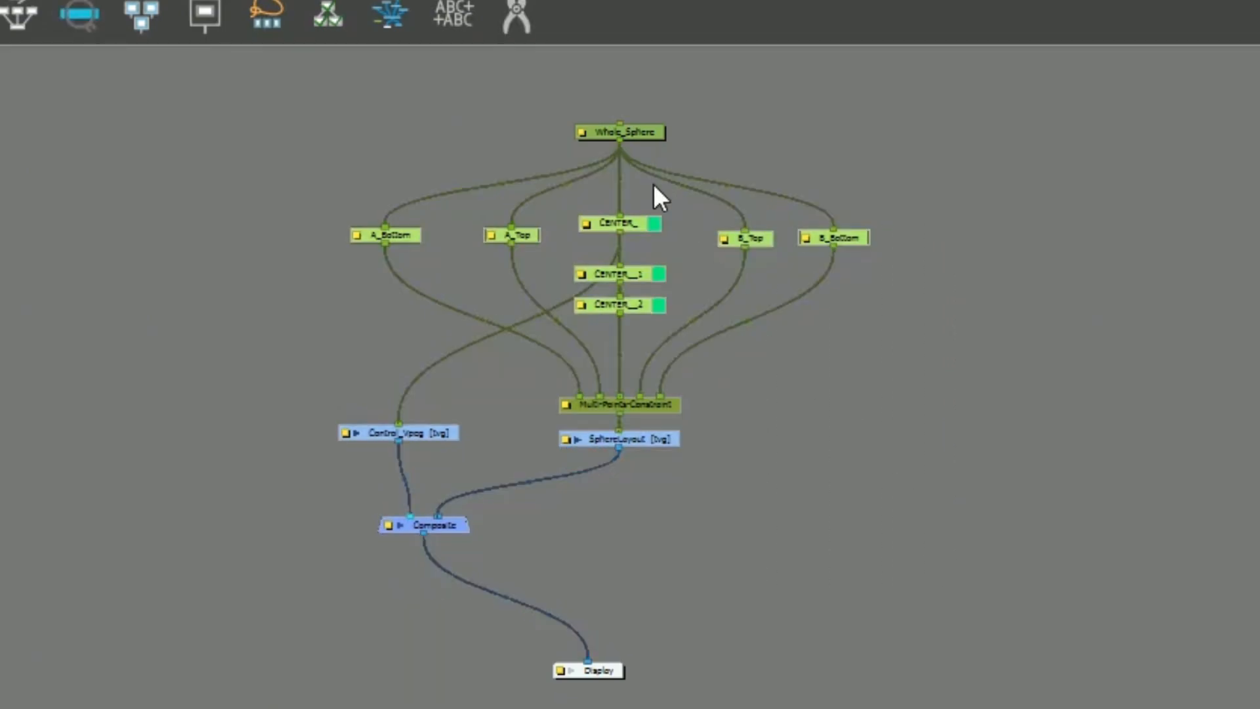
key("ctrl+g")
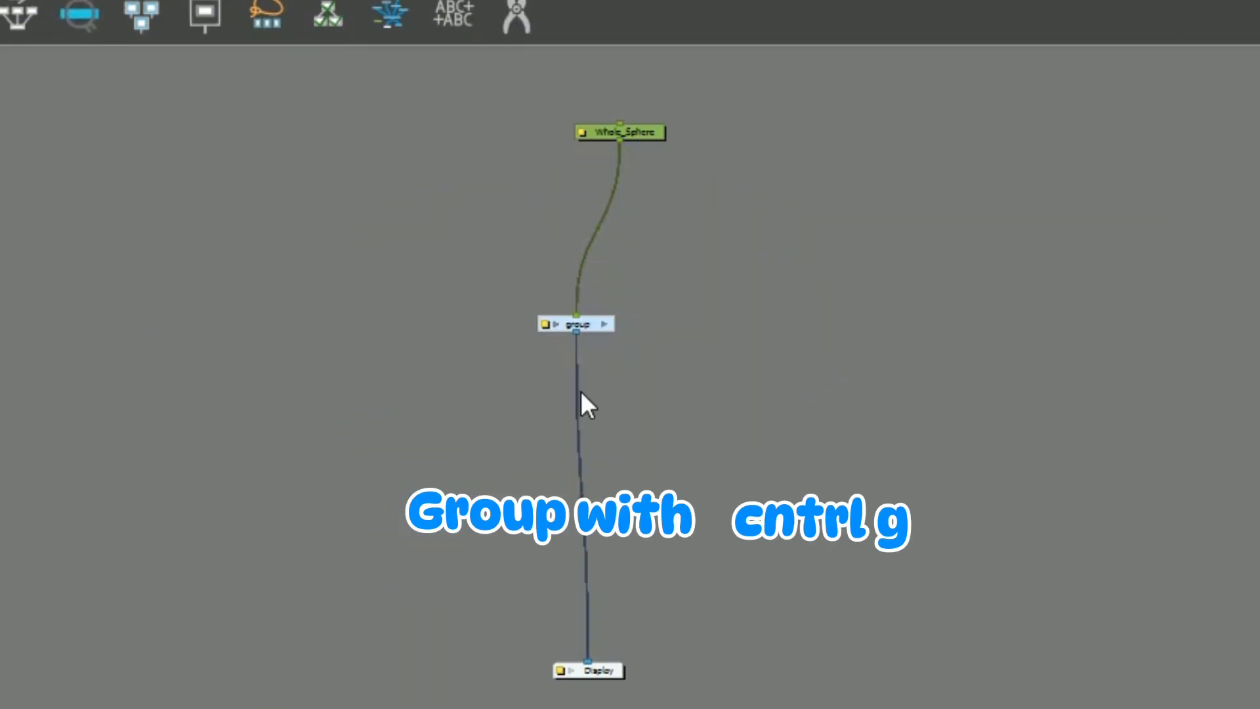
left_click_drag(645, 131, 619, 266)
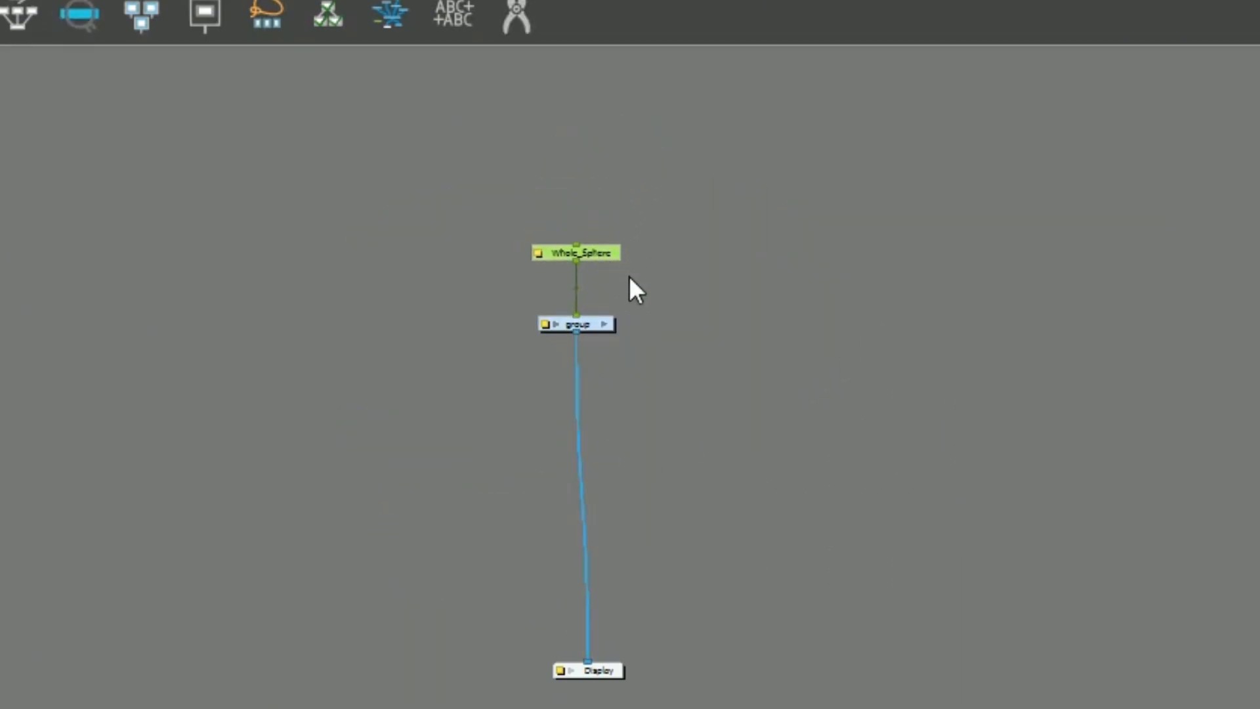
Enter the group and reposition its Composite node between the drawing nodes and the Multi-Port-Out
scroll(630, 282, "up", 2)
left_click(667, 296)
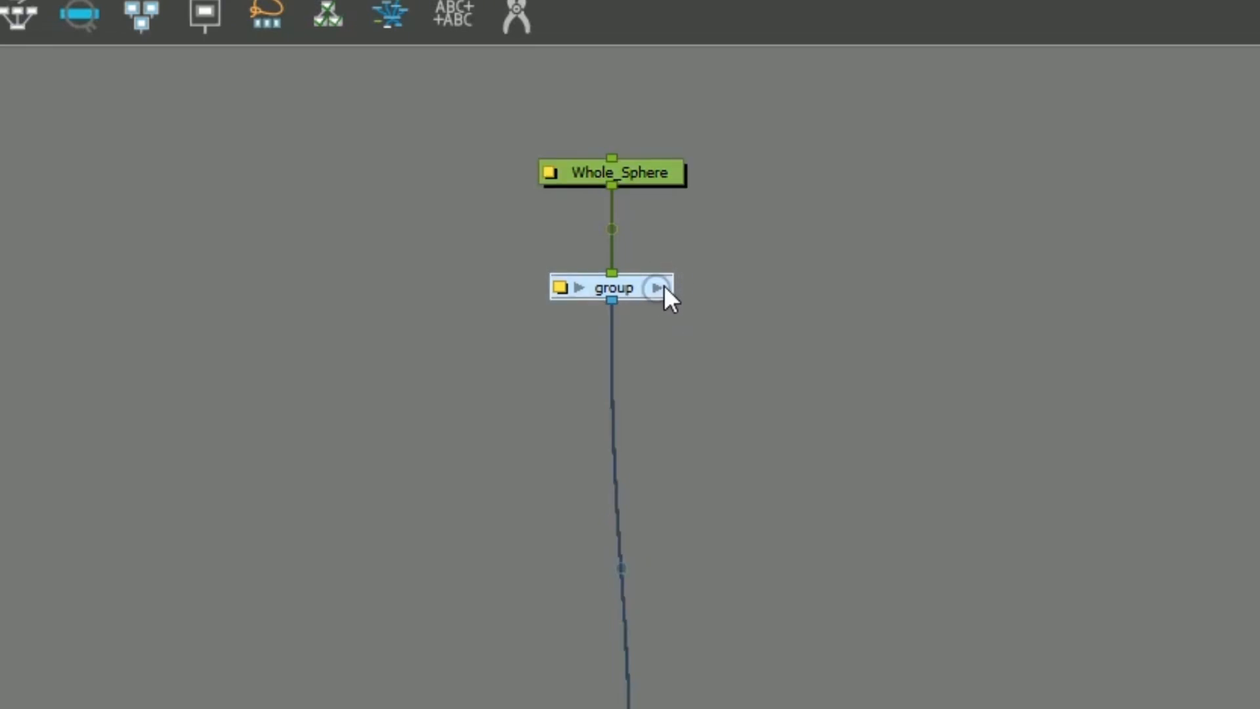
left_click(661, 291)
left_click_drag(624, 464, 664, 420)
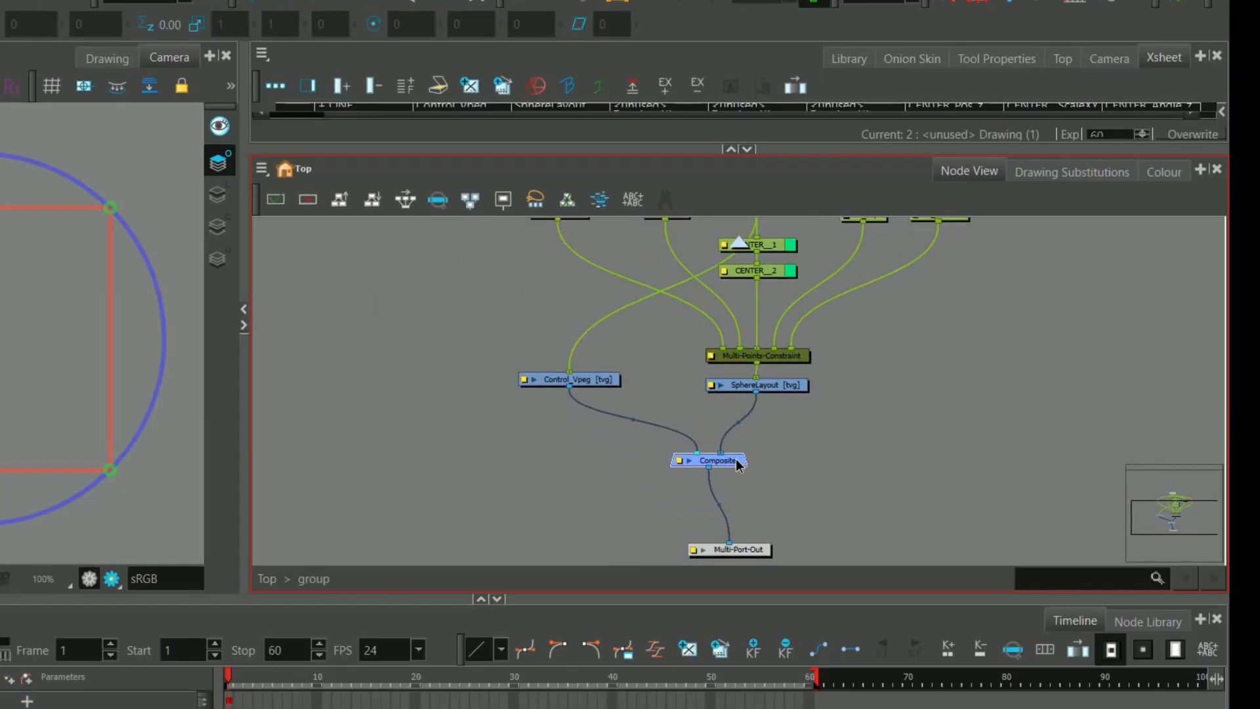
Rename the group's Composite node to Shpere_Layout_Comp
double_click(664, 420)
left_click_drag(201, 55, 151, 62)
type("Shpere_Layout_Comp")
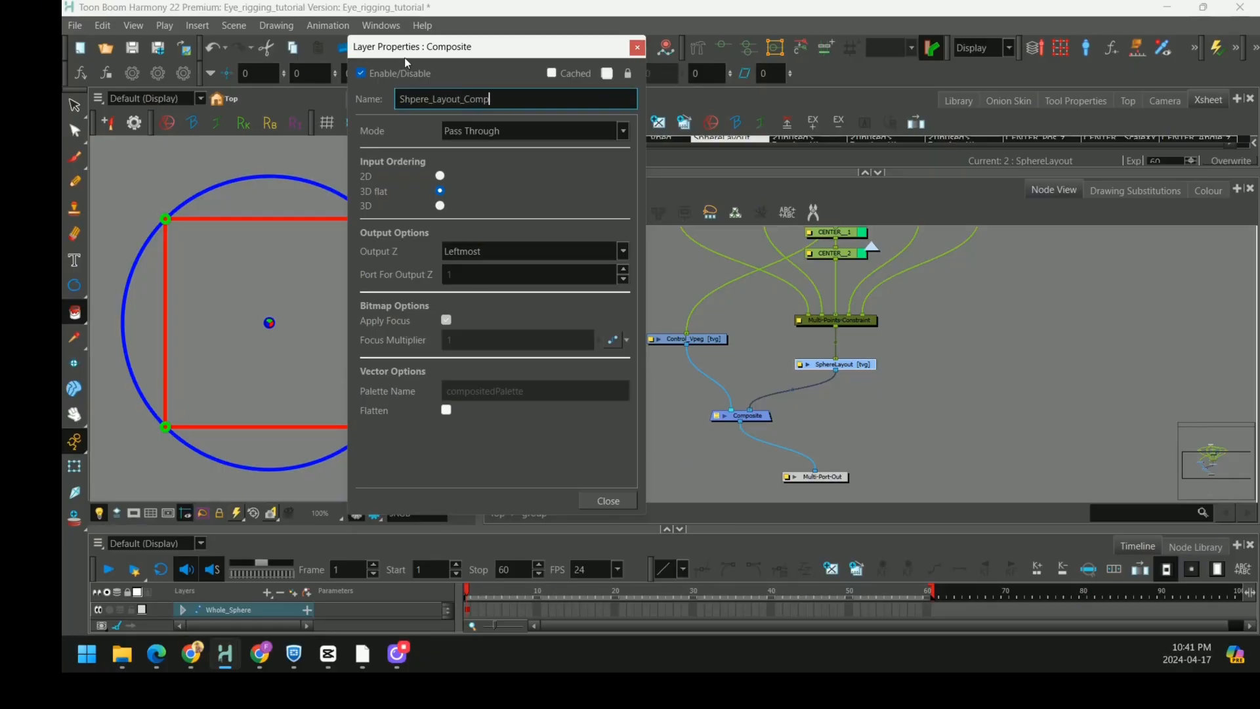
key("Return")
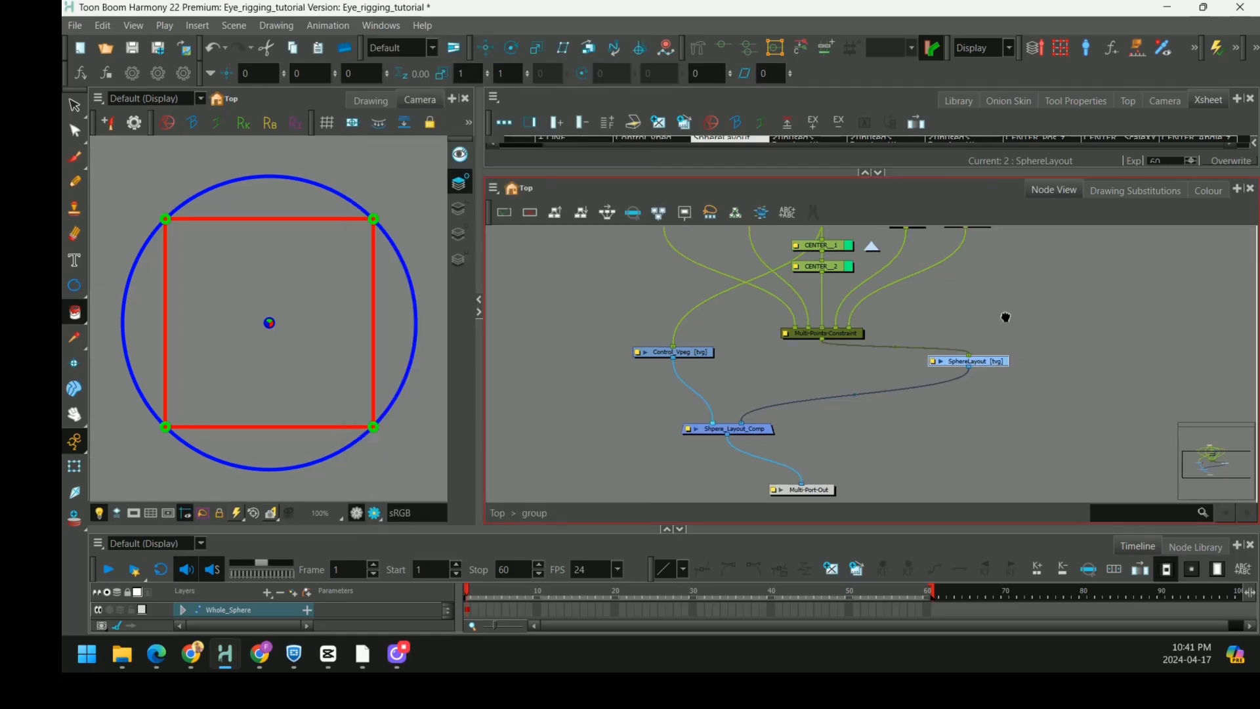
Connect SphereLayout directly to Multi-Port-In and route the Multi-Points-Constraint output to Multi-Port-Out
left_click_drag(922, 455, 923, 453)
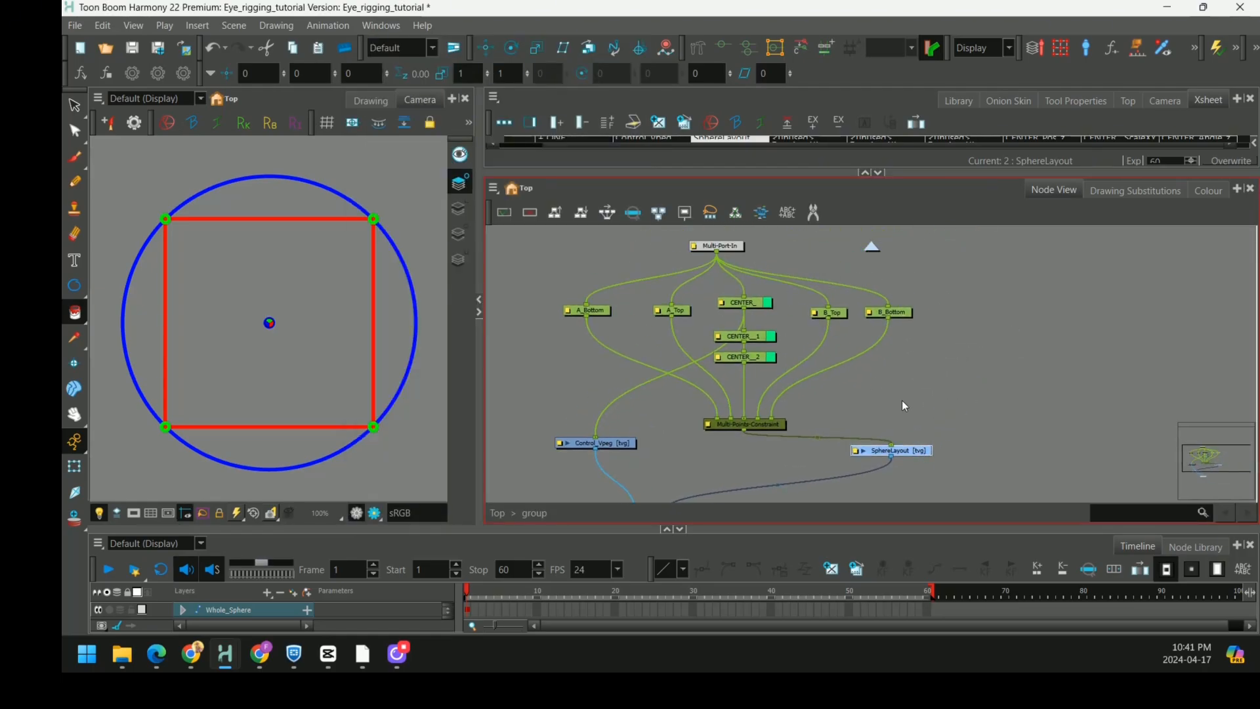
left_click_drag(721, 256, 929, 443)
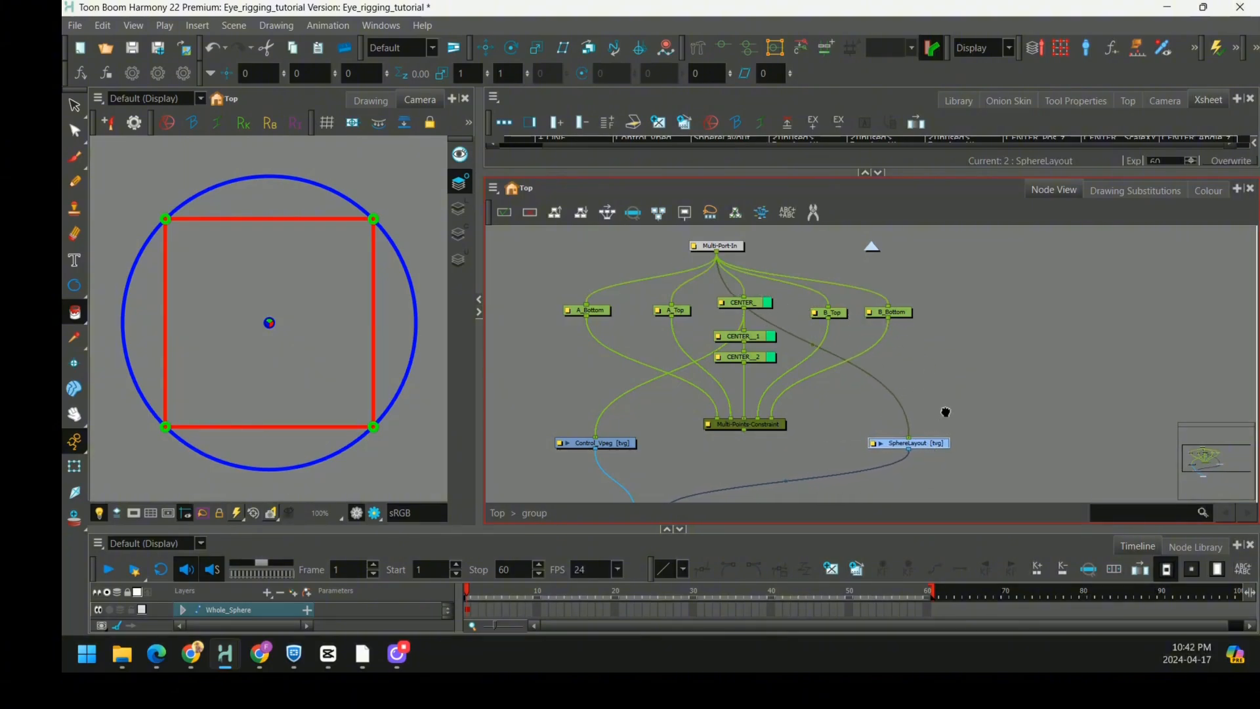
left_click_drag(780, 326, 781, 453)
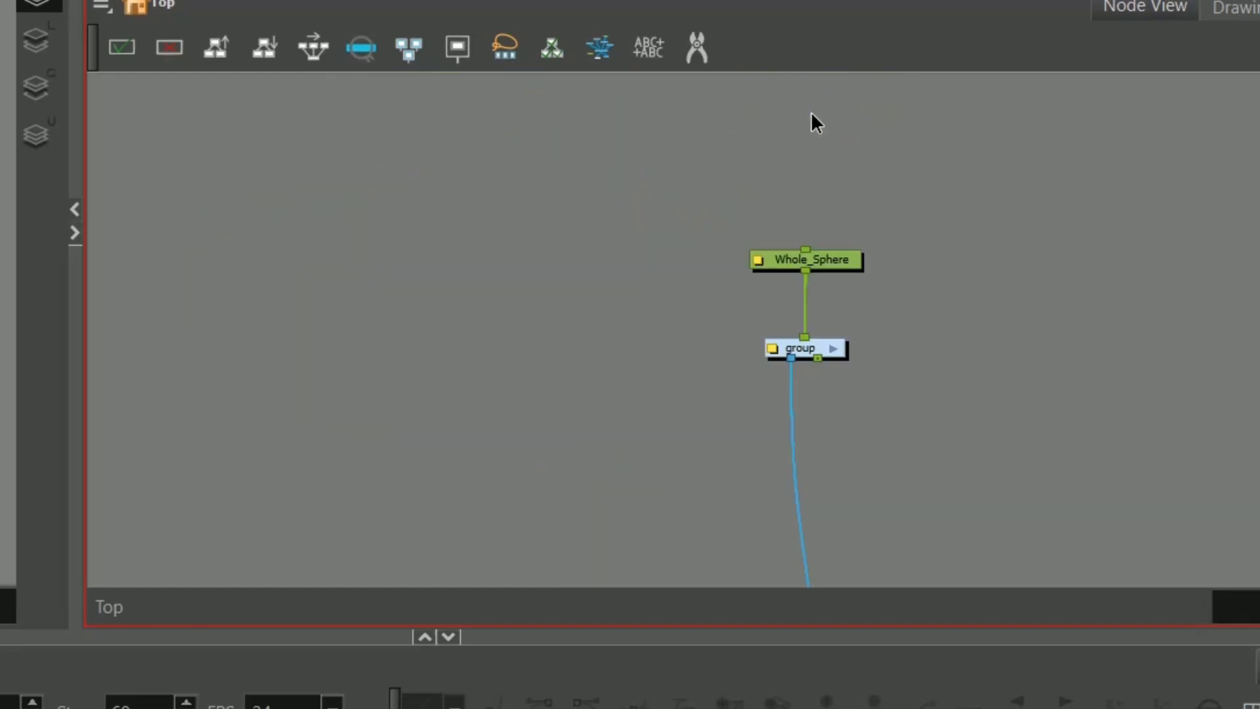
At the top level, arrange the nodes and insert a Composite node between the group and Display, aligned under the group
left_click_drag(843, 273, 679, 346)
left_click_drag(710, 451, 717, 452)
left_click_drag(757, 429, 742, 323)
scroll(742, 323, "down", 2)
left_click_drag(715, 273, 734, 200)
scroll(722, 275, "down", 1)
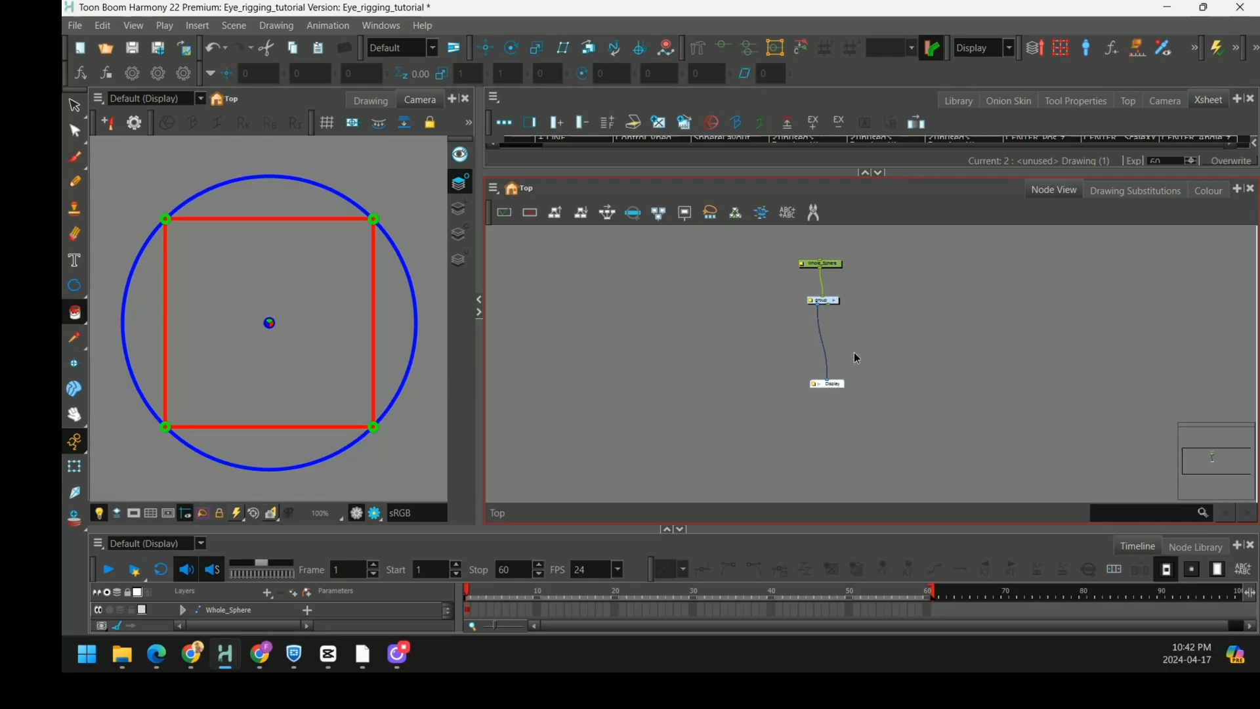
scroll(847, 344, "up", 3)
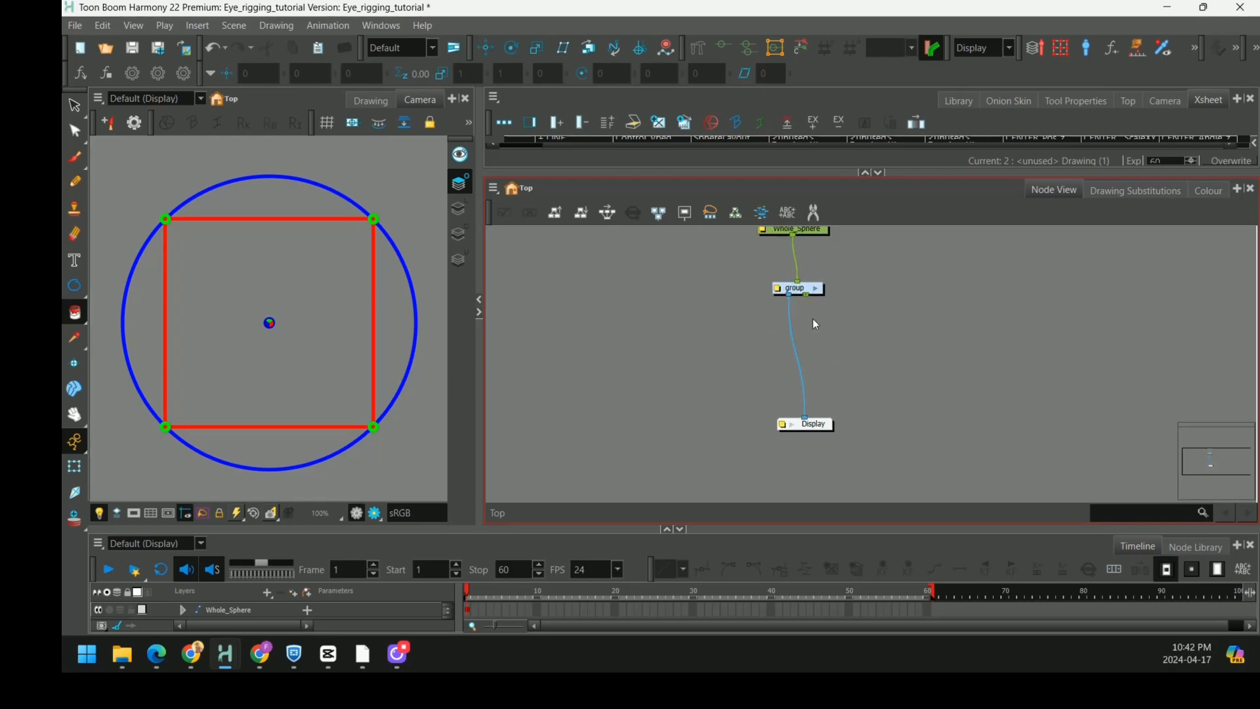
key("ctrl+v")
mouse_move(805, 418)
left_mouse_down()
mouse_move(900, 328)
mouse_move(818, 358)
mouse_move(805, 419)
left_mouse_up()
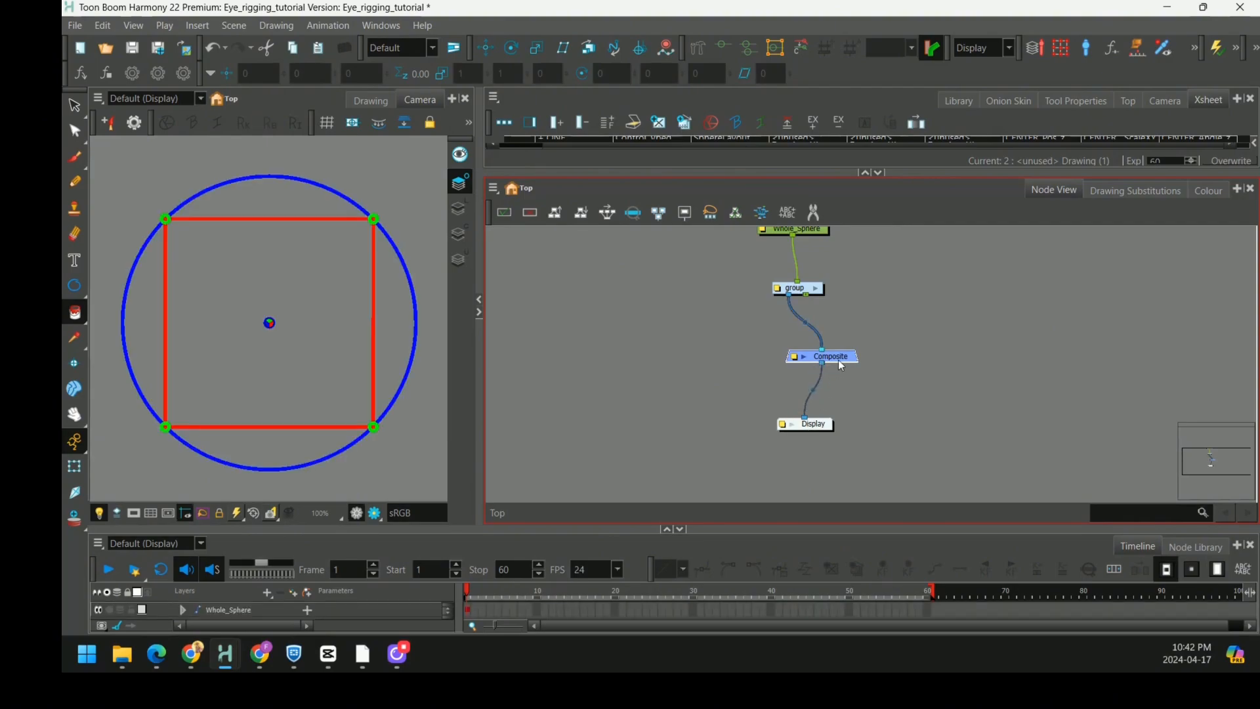
left_click_drag(837, 361, 804, 375)
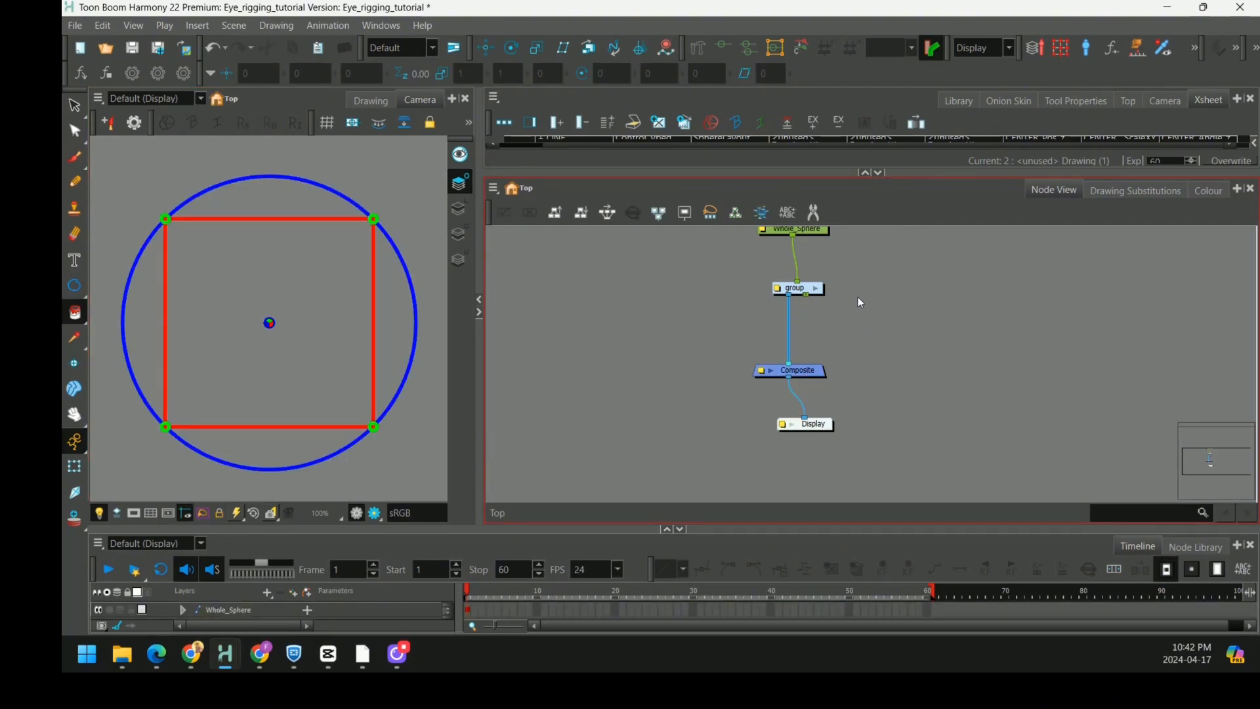
Add a vector drawing layer named Pupil and connect it between the group's second output and the Composite
key("ctrl+r")
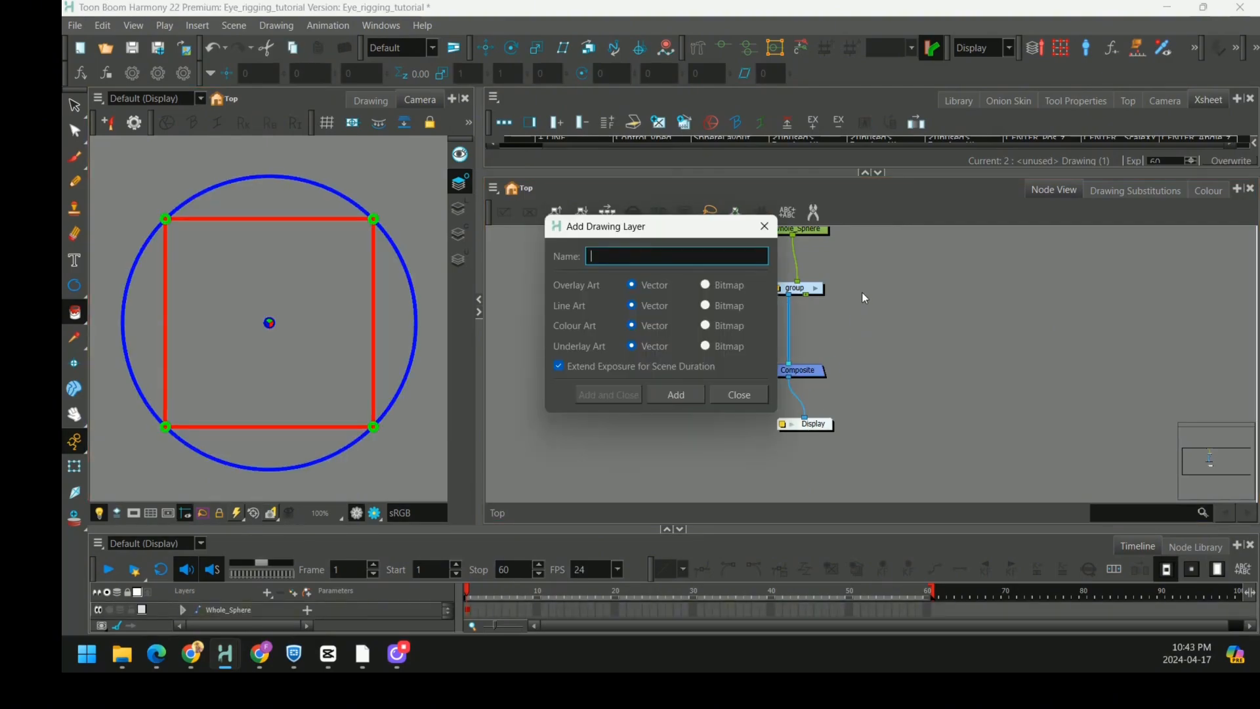
key("Return")
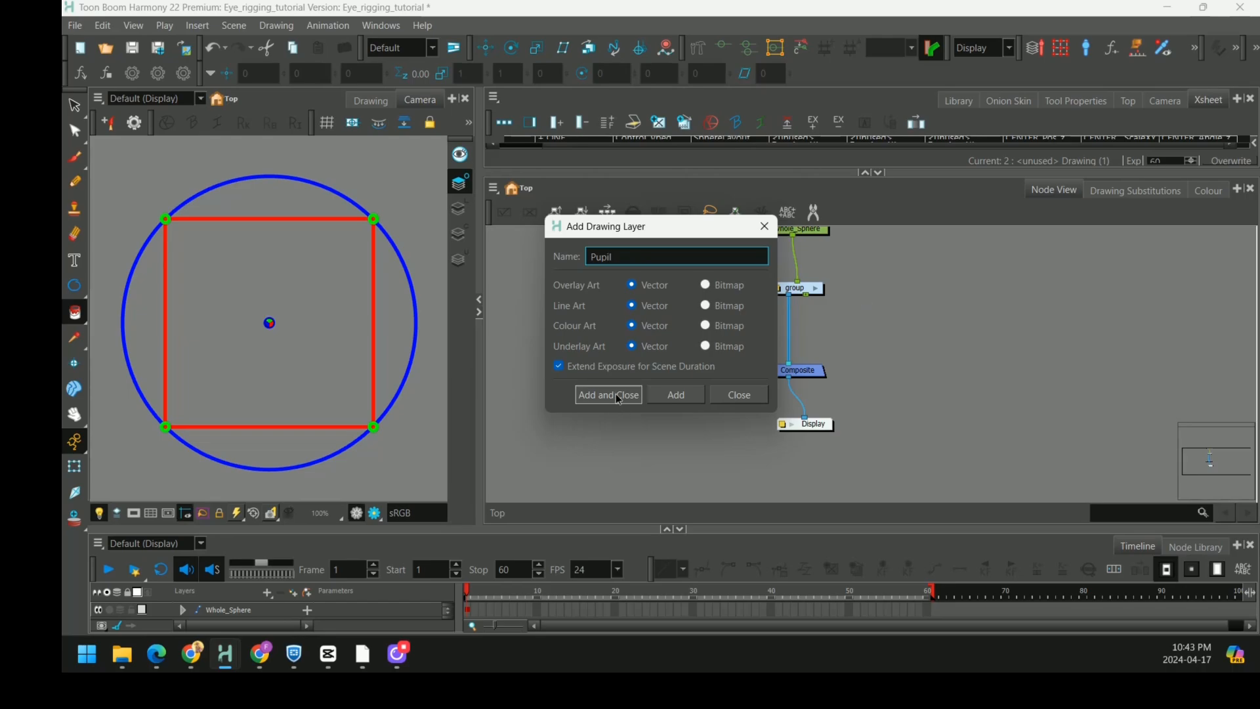
left_click_drag(881, 365, 881, 336)
left_click_drag(810, 299, 826, 384)
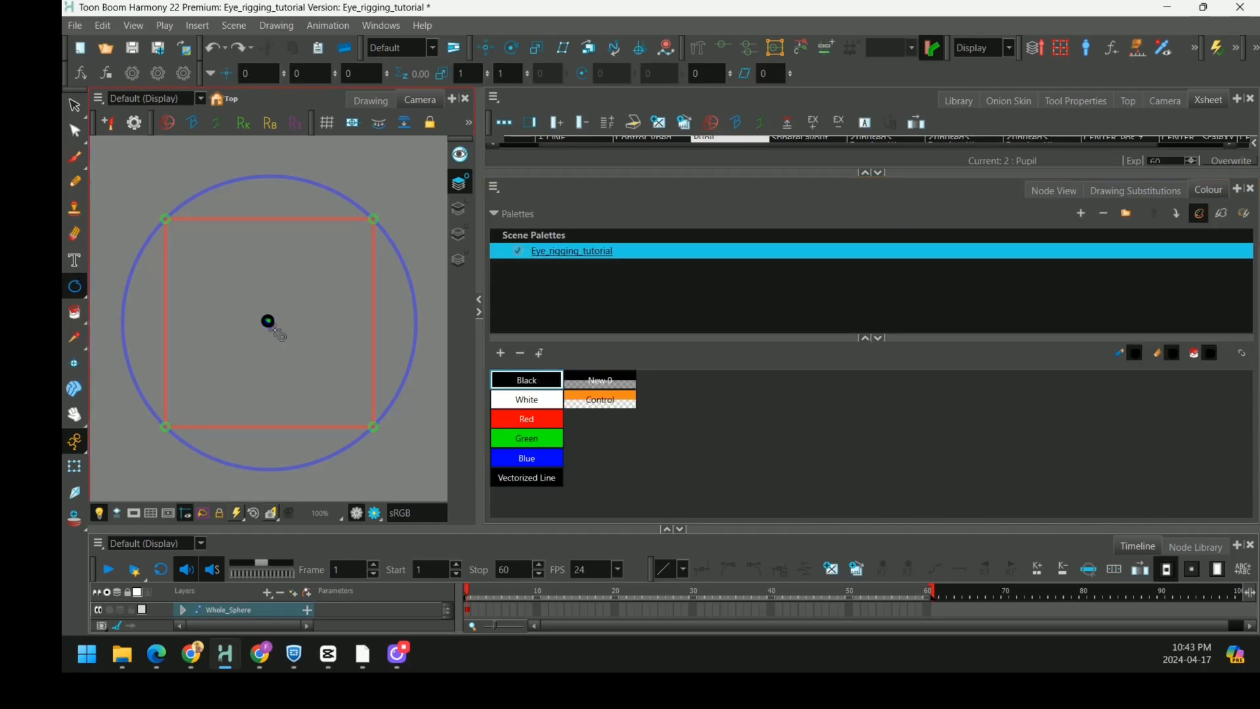
On the Pupil drawing, draw a small black circle at the sphere's centre and fill it with black
left_click_drag(269, 323, 305, 334)
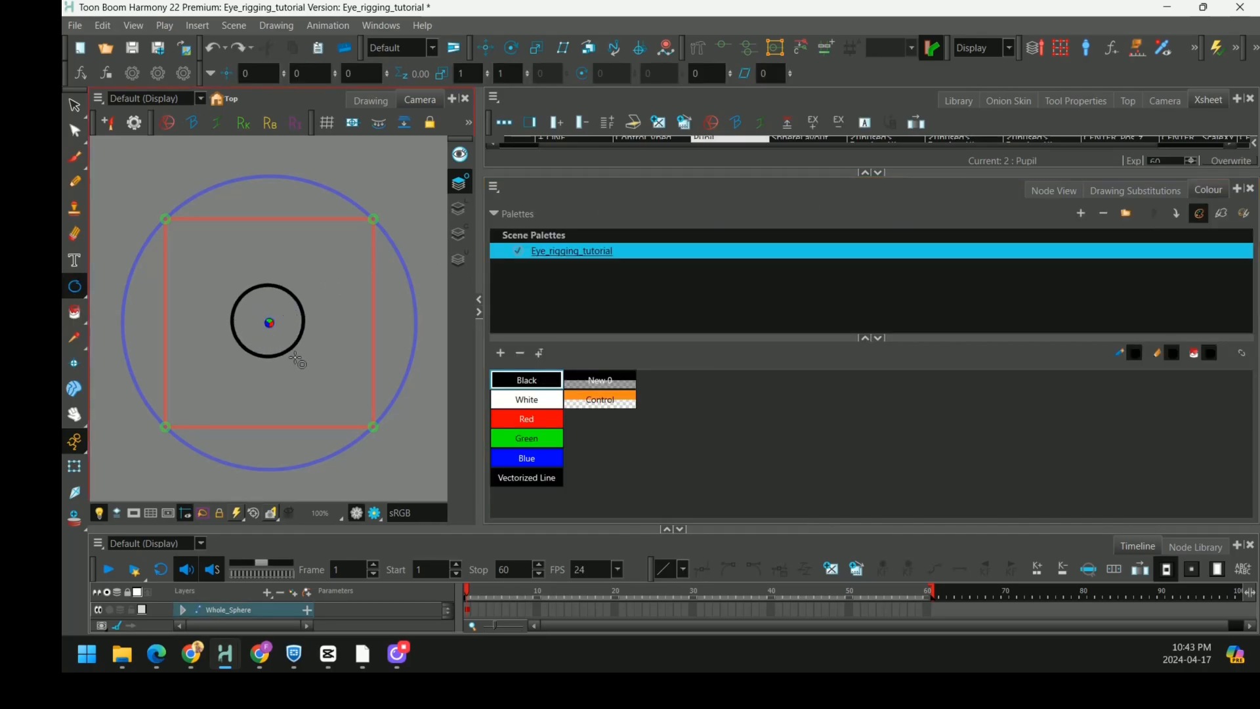
left_click(74, 313)
left_click(273, 322)
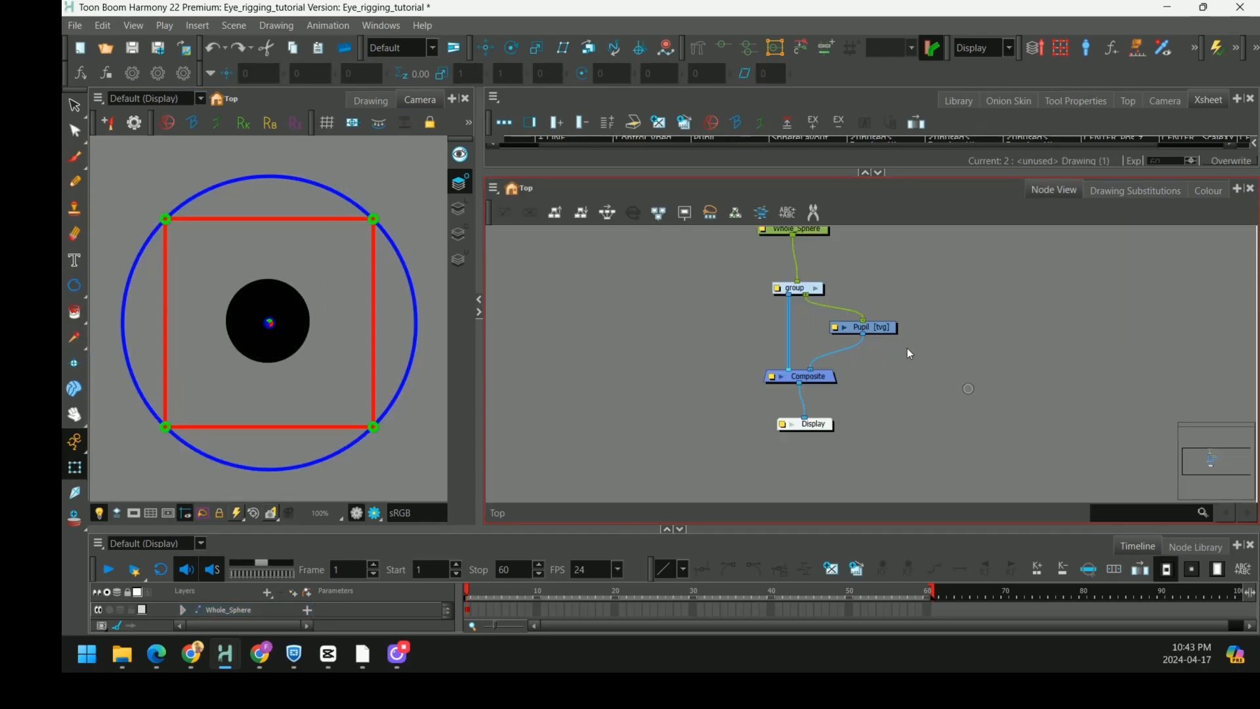
Select the Pupil drawing and try moving it around inside the sphere to test the deformation
left_click(291, 317)
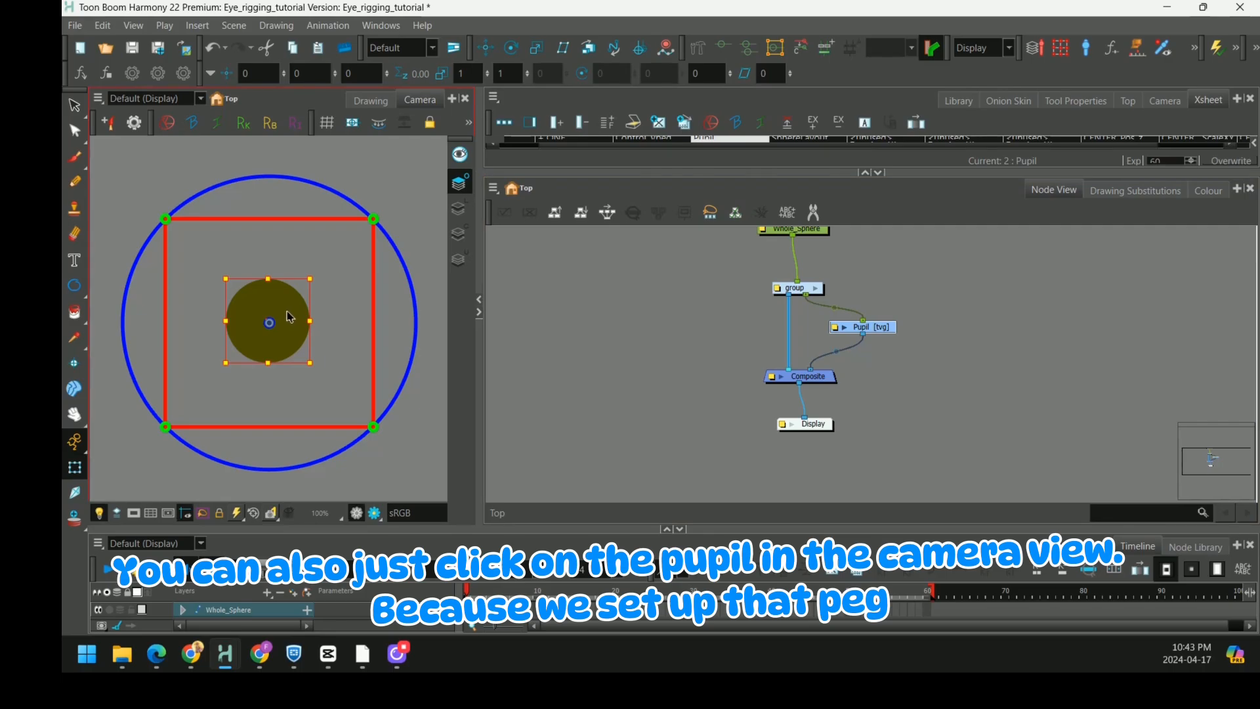
left_click(493, 258)
left_click(873, 329)
left_click(271, 326)
left_click_drag(272, 330, 172, 311)
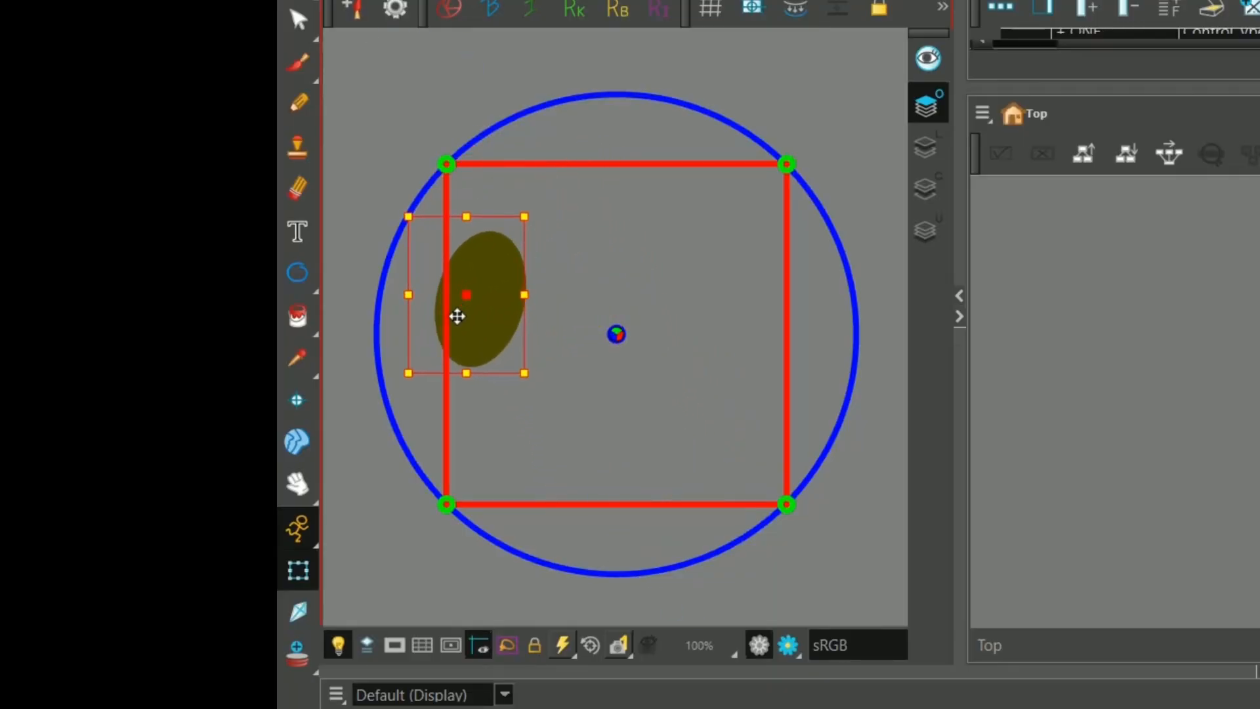
left_click_drag(458, 317, 287, 293)
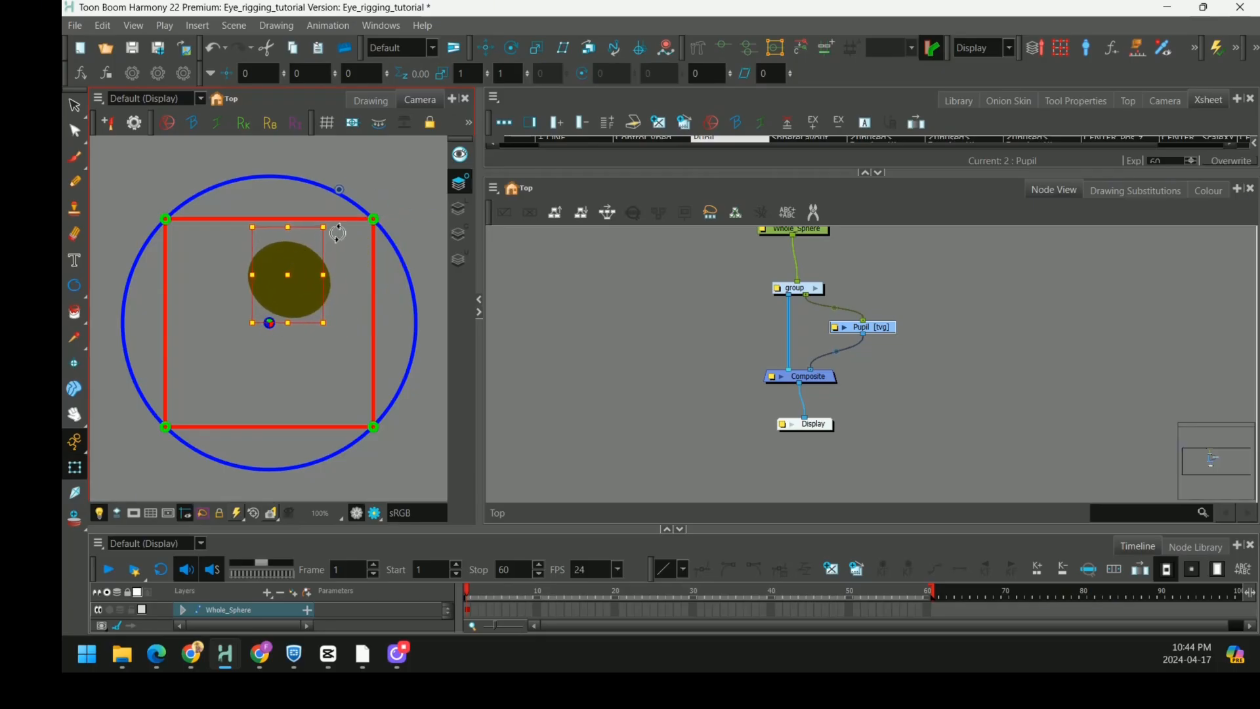
left_click(927, 361)
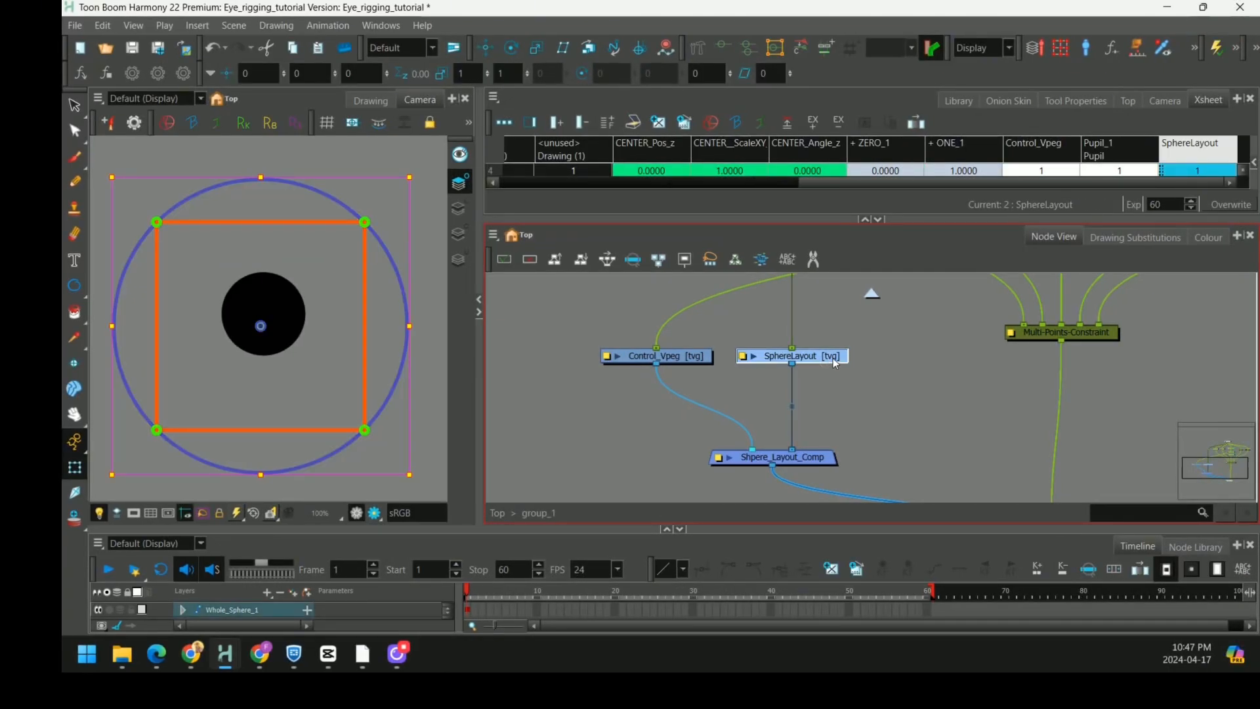
Disable the SphereLayout drawing inside group_1, select Control_Vpeg, and try moving the pupil
left_click(831, 360)
left_click(624, 356)
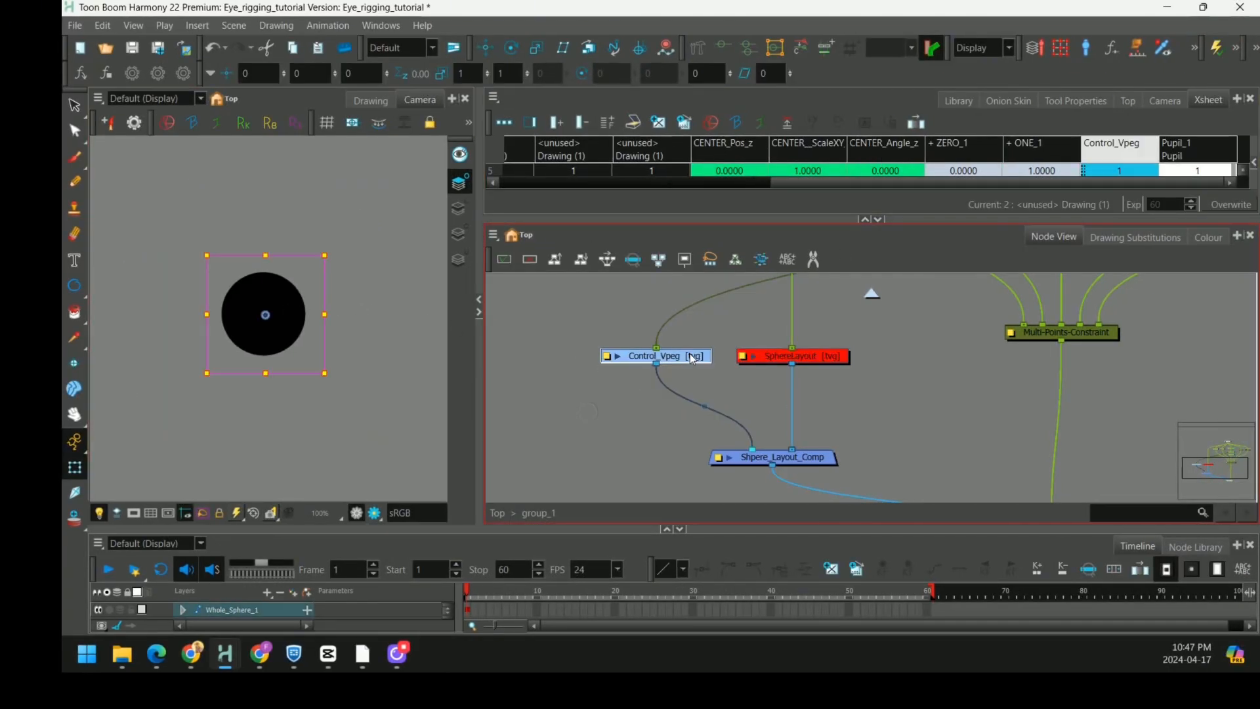
mouse_move(269, 313)
left_mouse_down()
mouse_move(247, 396)
mouse_move(161, 262)
mouse_move(332, 219)
mouse_move(202, 313)
mouse_move(203, 289)
mouse_move(256, 292)
left_mouse_up()
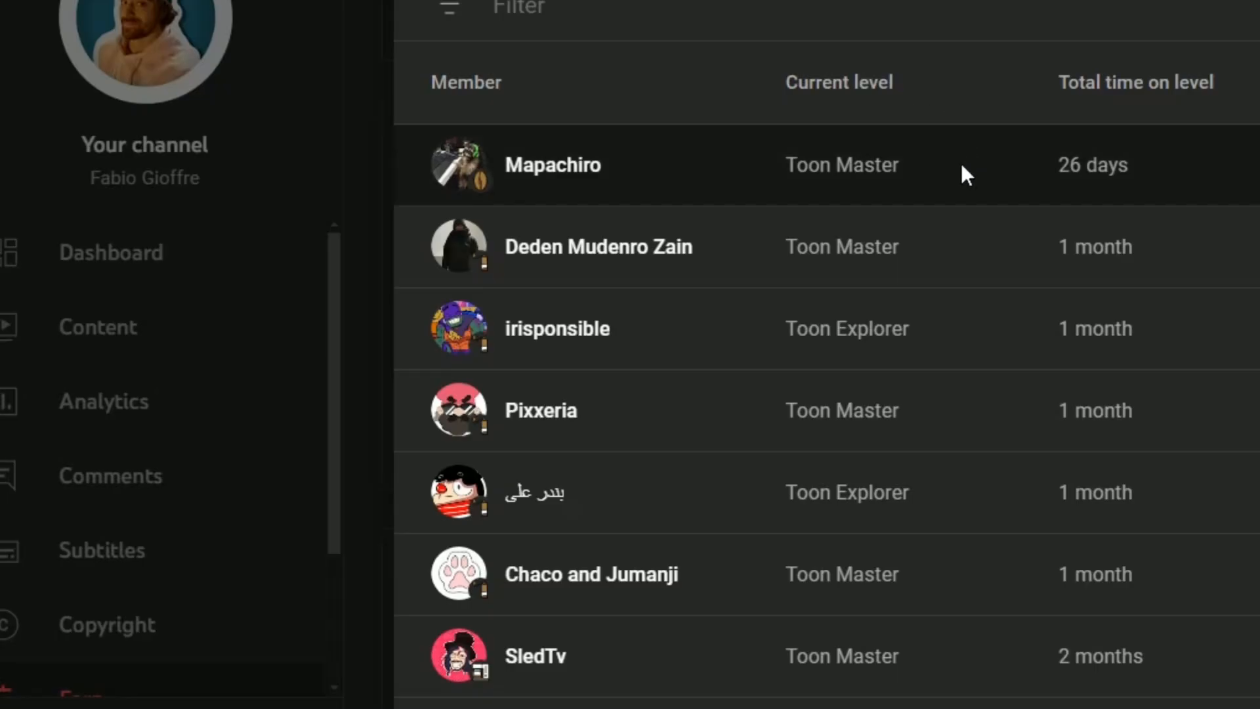
scroll(569, 279, "down", 2)
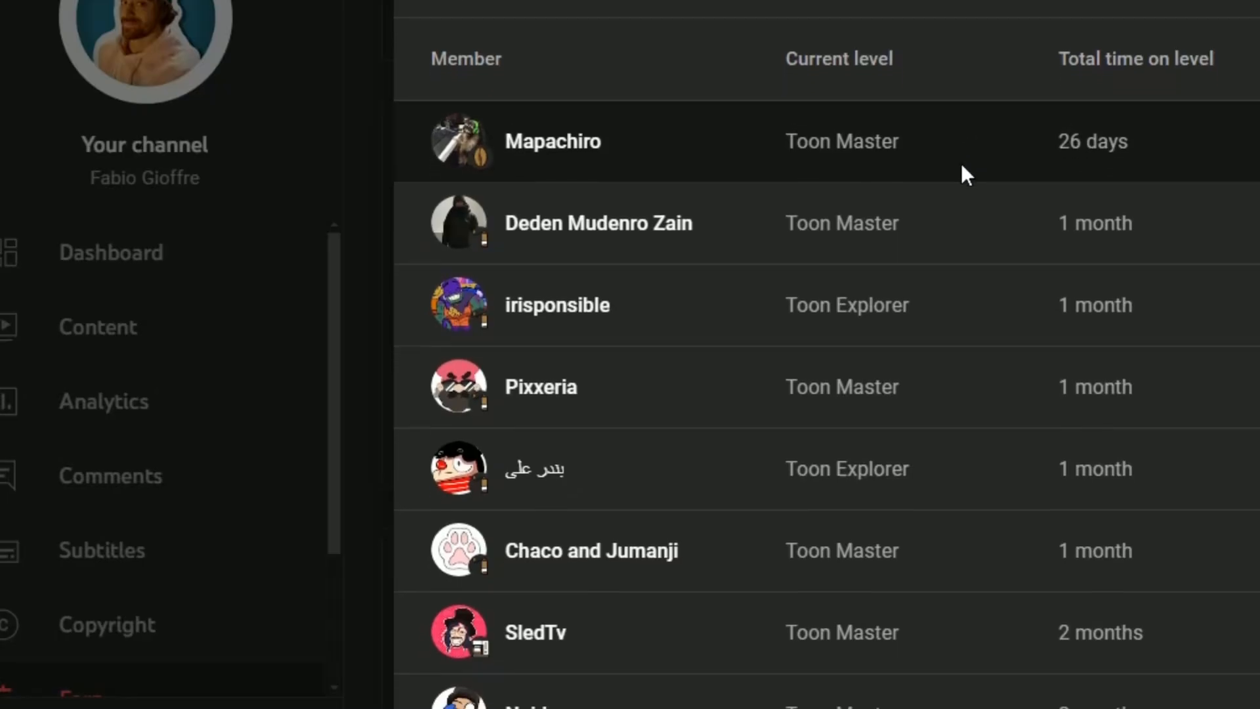
scroll(962, 167, "down", 2)
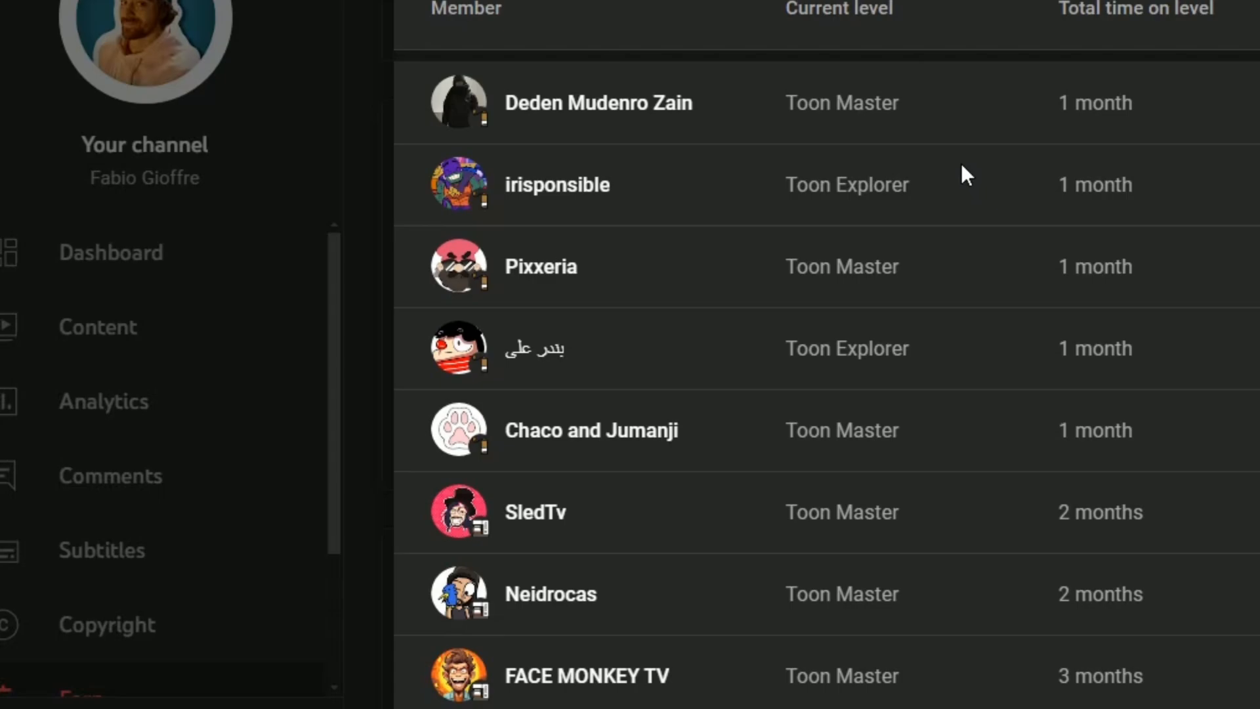
scroll(962, 168, "up", 2)
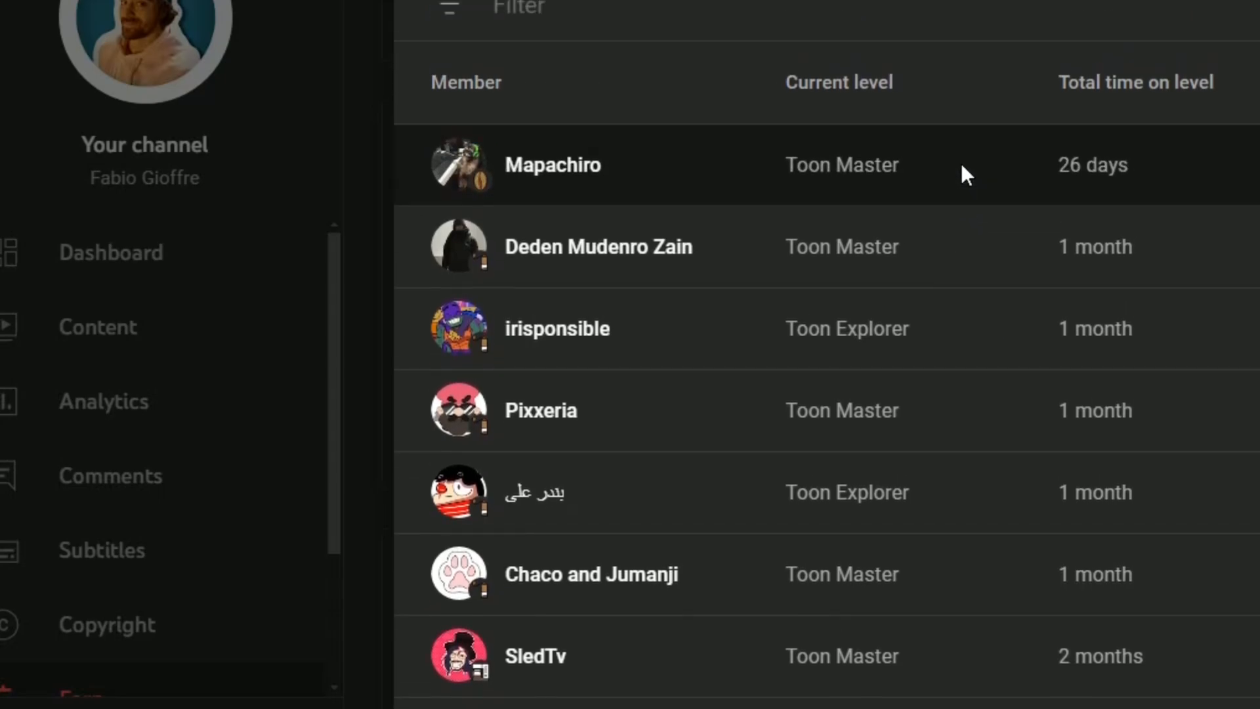